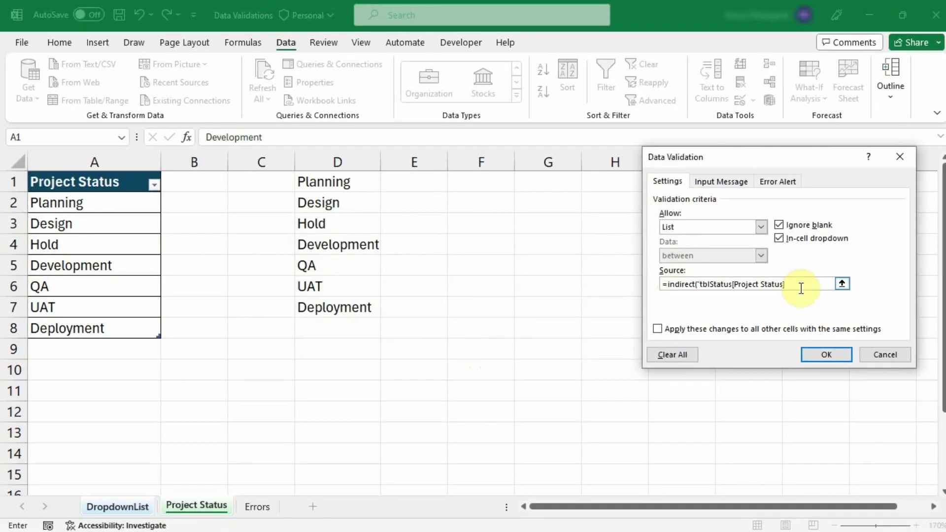
Confirm the new list source and check the status choices offered in C2.
left_click(826, 354)
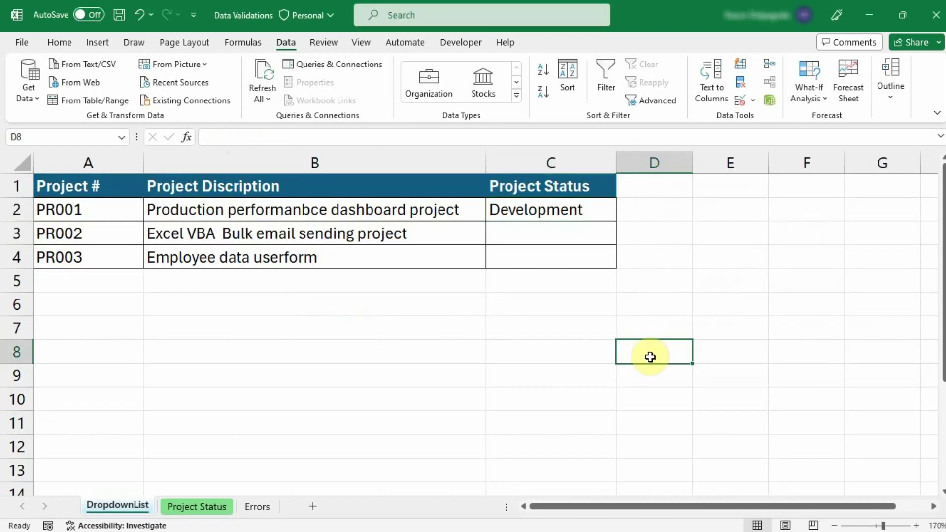
left_click(622, 211)
left_click(314, 328)
Enter 'UAT fixes' in A9 on the Project Status sheet, below Deployment.
left_click(183, 508)
left_click(108, 348)
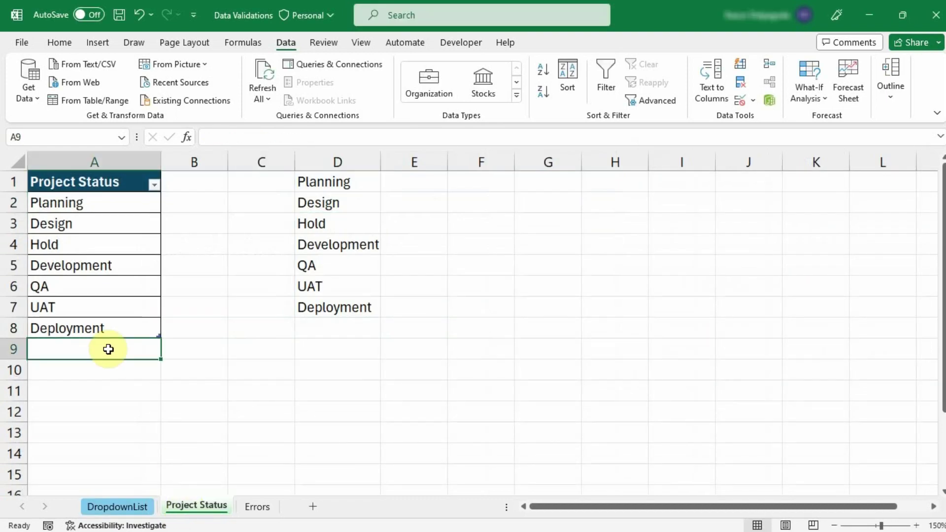
type("UAT fixes")
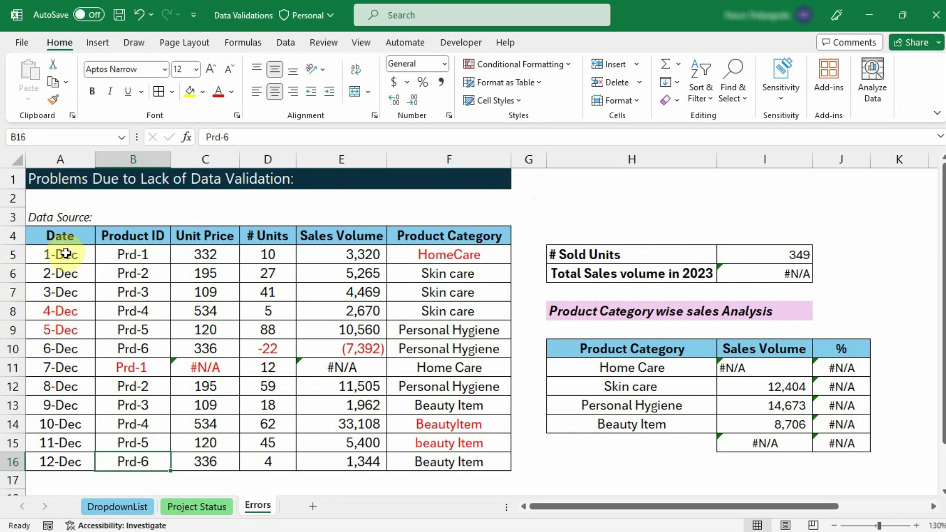
scroll(66, 405, "down", 1)
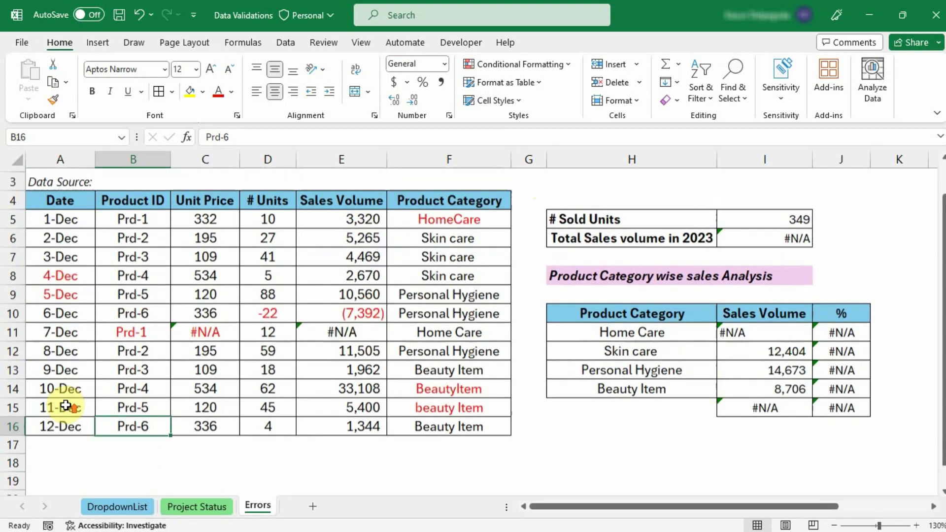
scroll(69, 355, "up", 1)
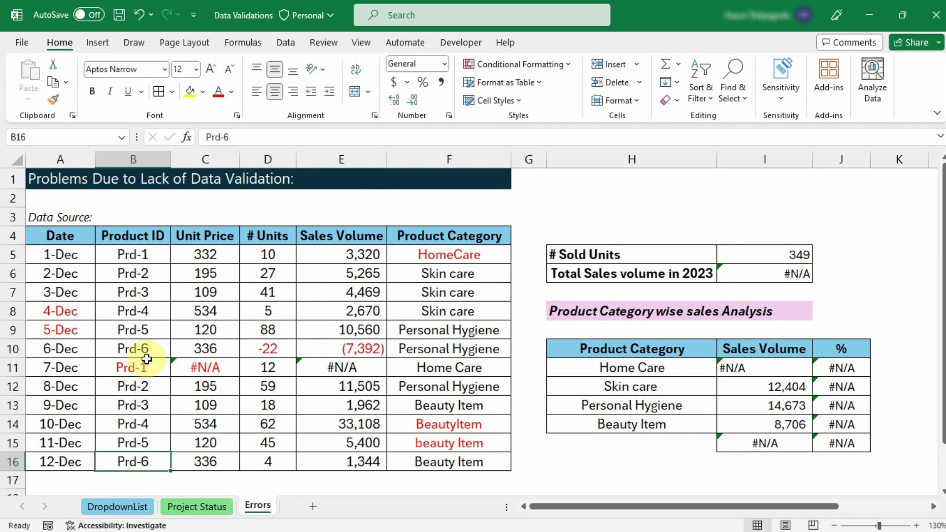
Give the Prd-1 ID and price cells B5:C5 and B11:C11 a yellow fill.
left_click(130, 367)
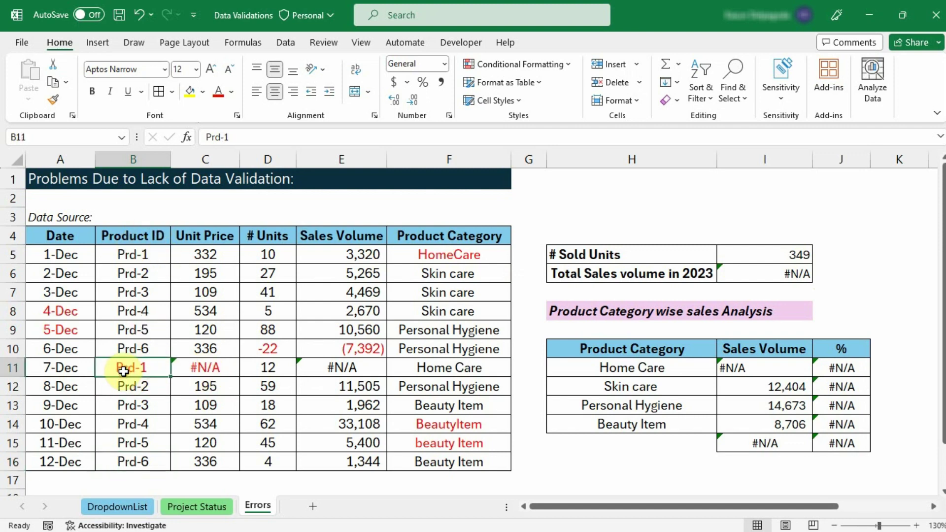
left_click(206, 254)
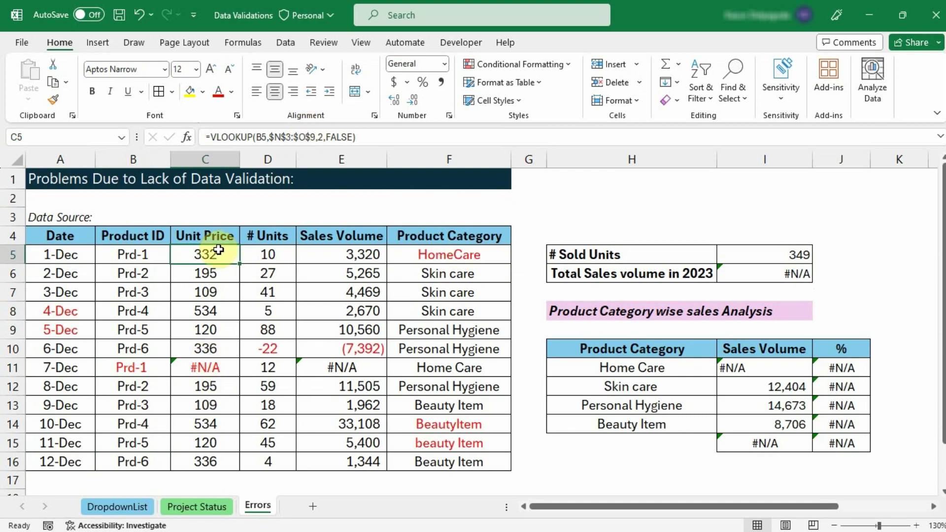
left_click_drag(143, 367, 187, 367)
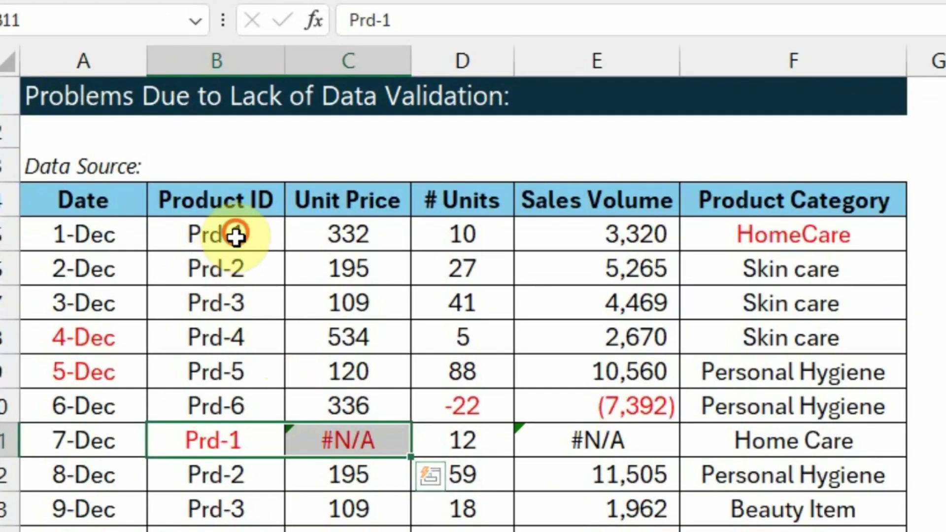
left_click_drag(232, 235, 345, 232)
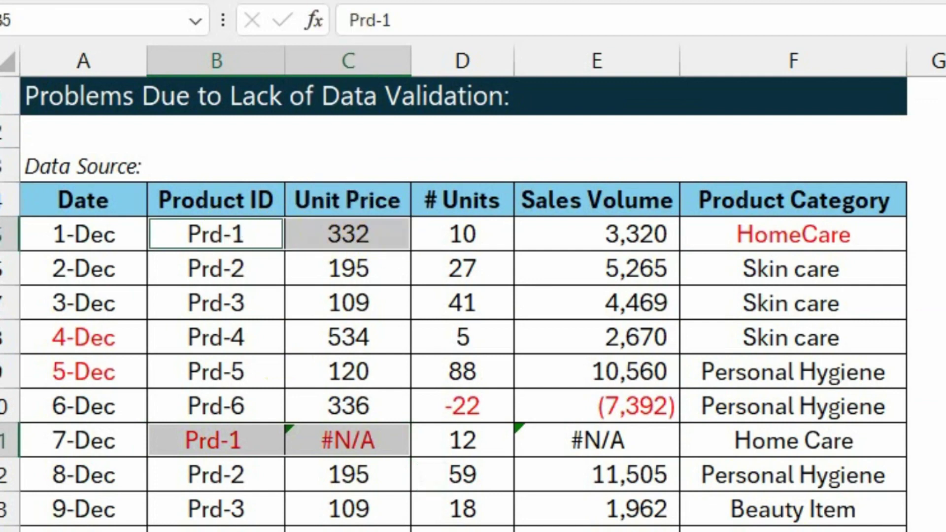
left_click(314, 2)
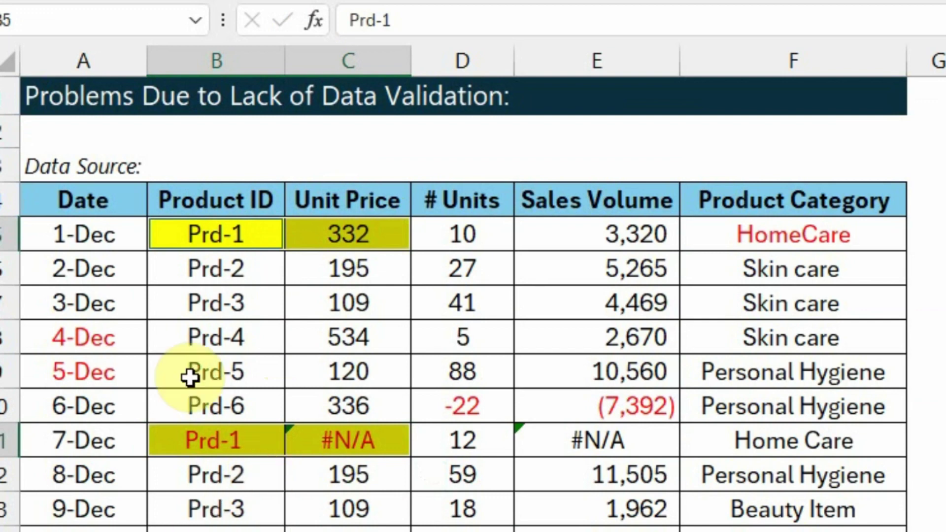
Remove the trailing space after Prd-1 in B11 so its price resolves to 332.
left_click(194, 433)
left_click(429, 28)
key("BackSpace")
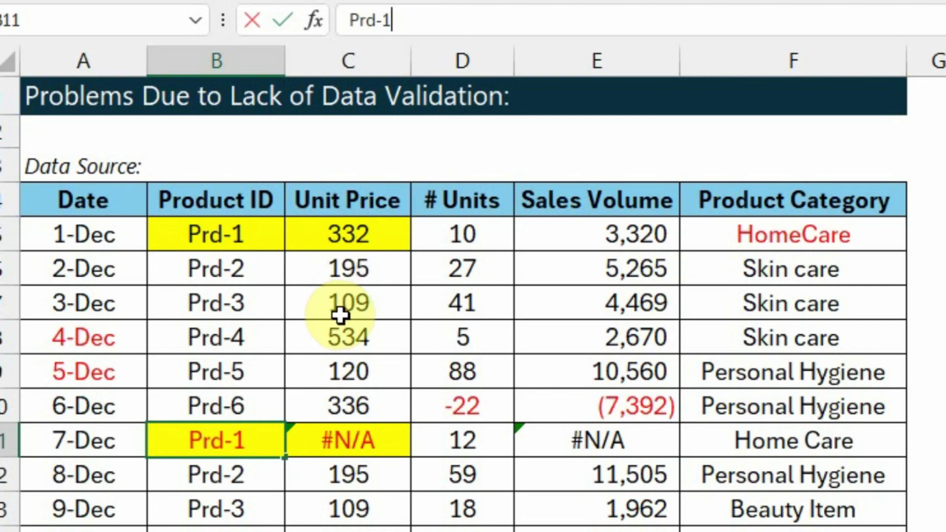
key("Return")
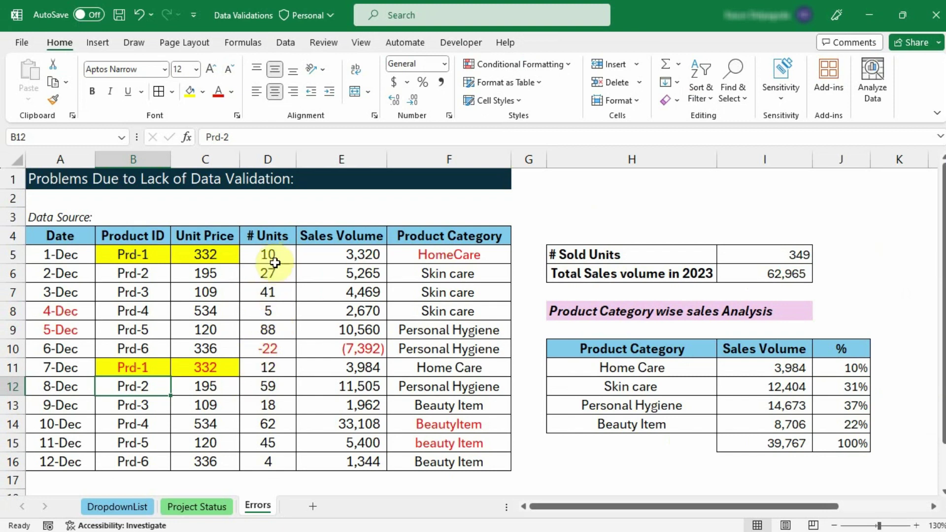
Change the D10 units entry from -22 to 22, then select D5:D16.
left_click_drag(267, 254, 264, 462)
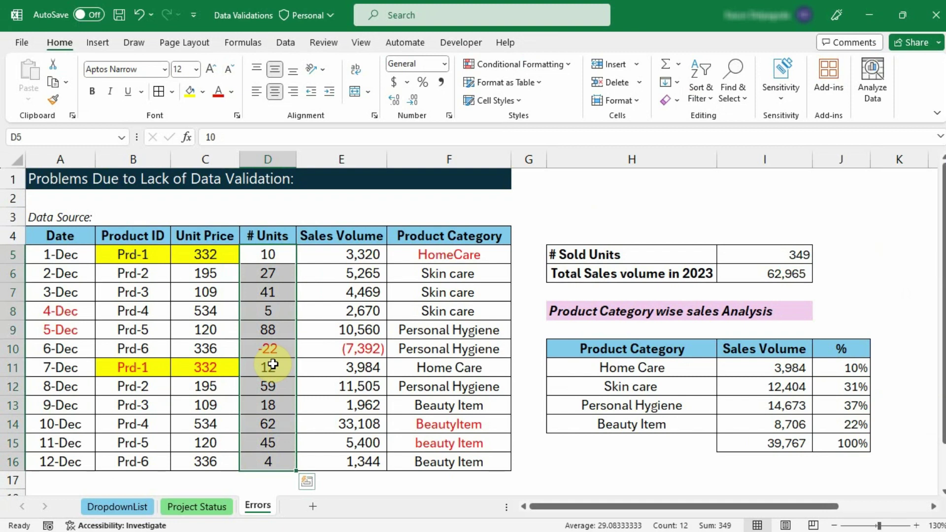
left_click(269, 349)
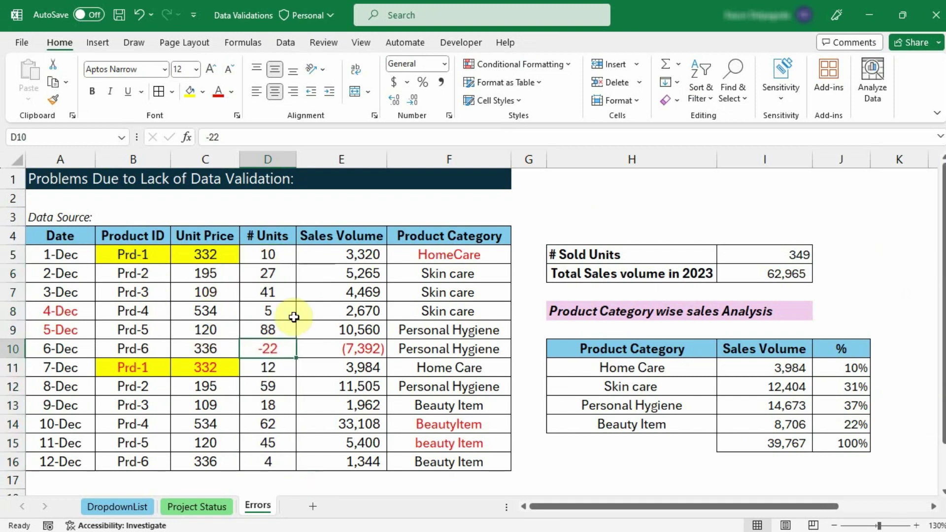
left_click(211, 139)
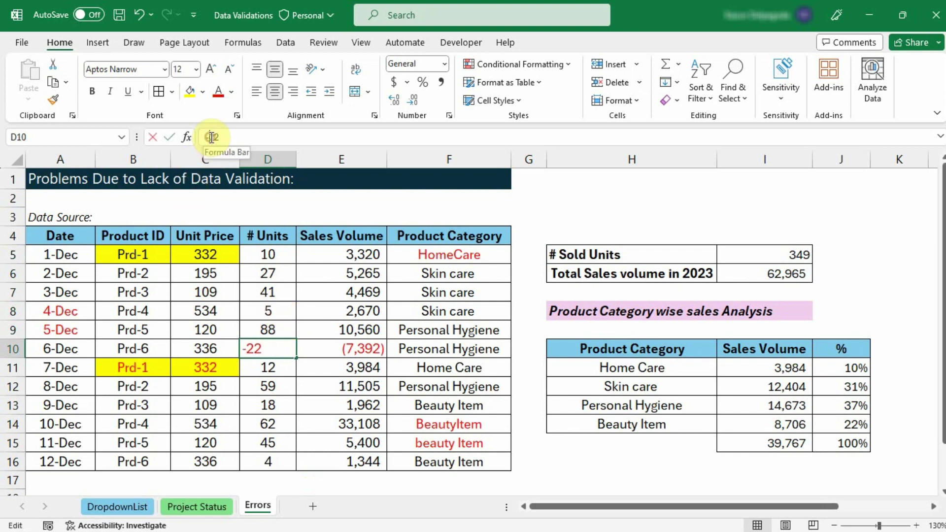
key("Delete")
key("Return")
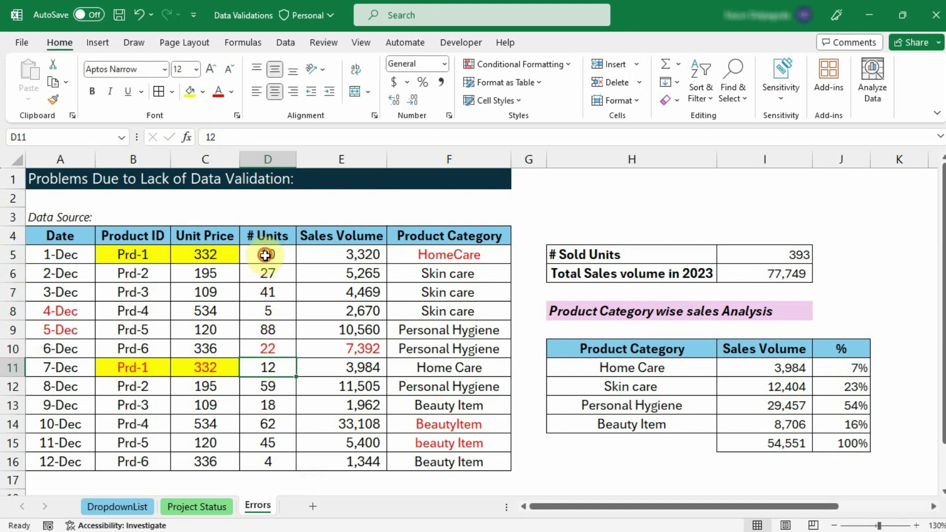
left_click_drag(265, 255, 257, 468)
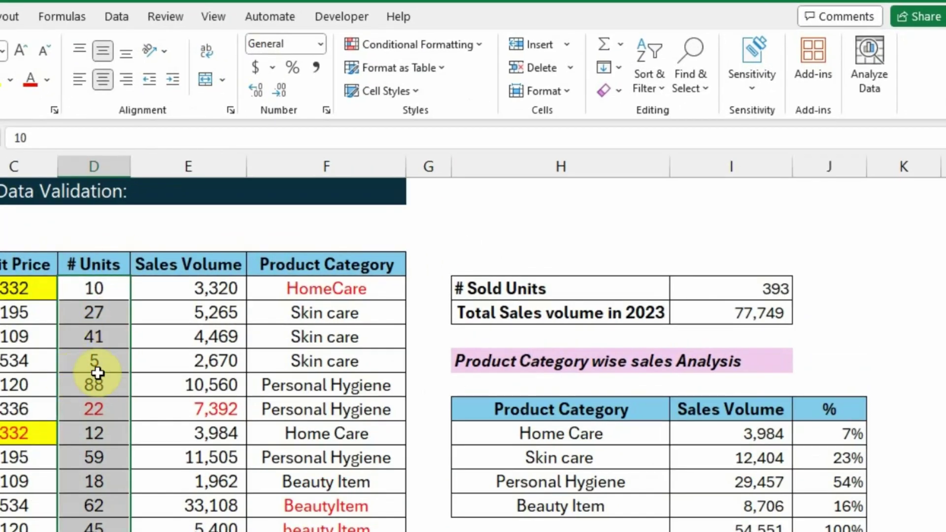
Add Data Validation to D5:D16: Whole number, greater than, minimum 0.
left_click(128, 16)
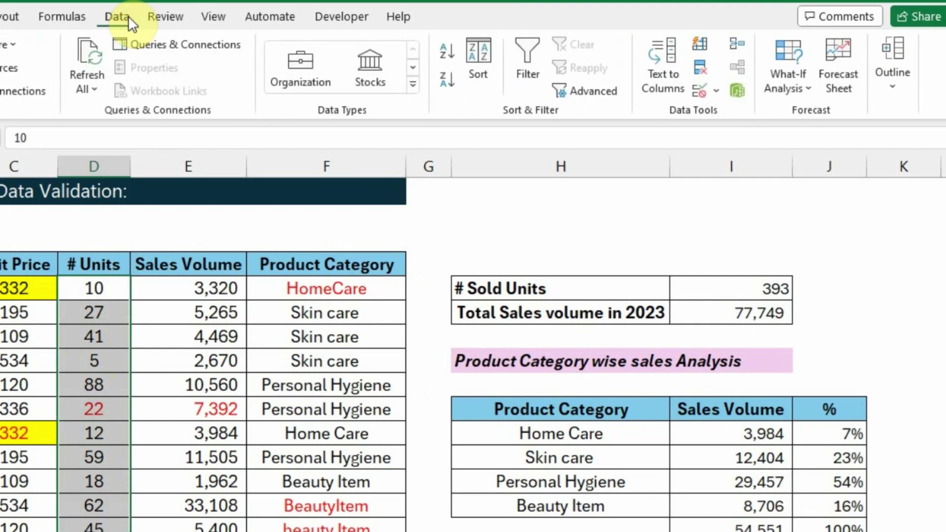
left_click(715, 95)
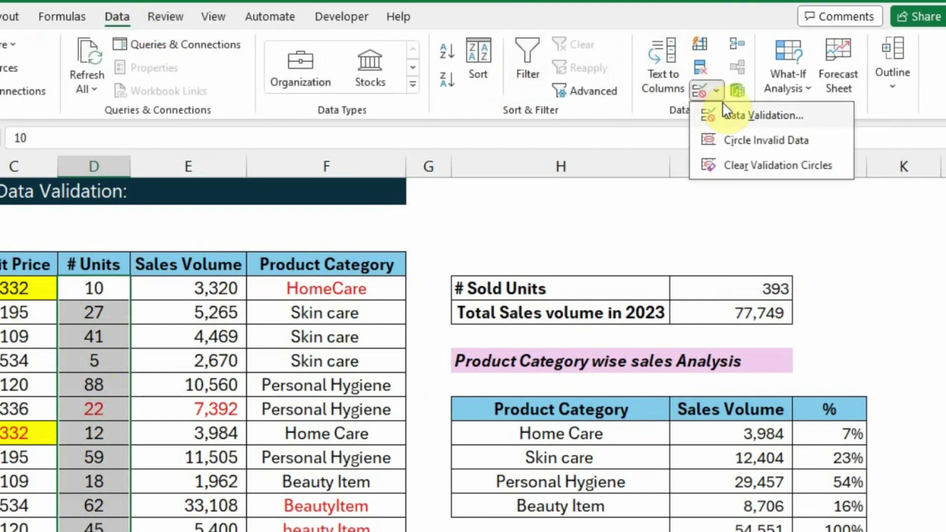
left_click(729, 110)
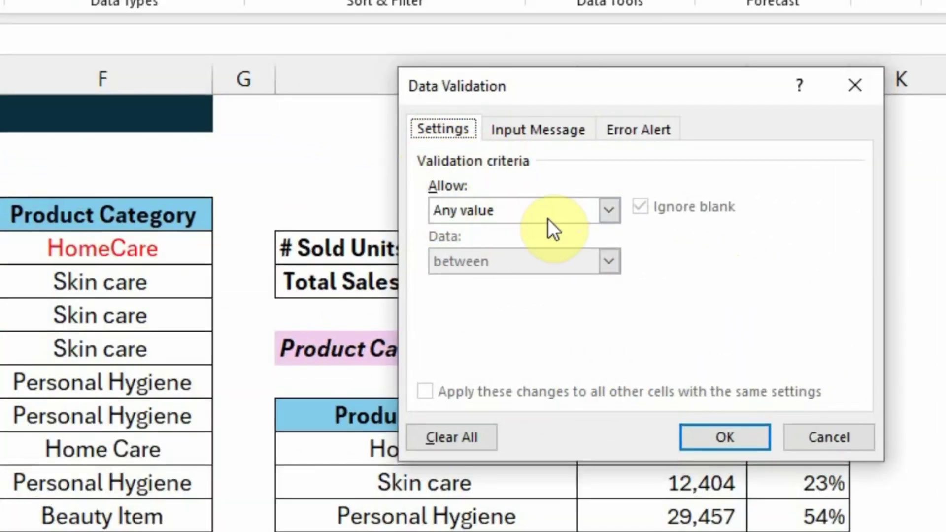
left_click(608, 211)
left_click(554, 252)
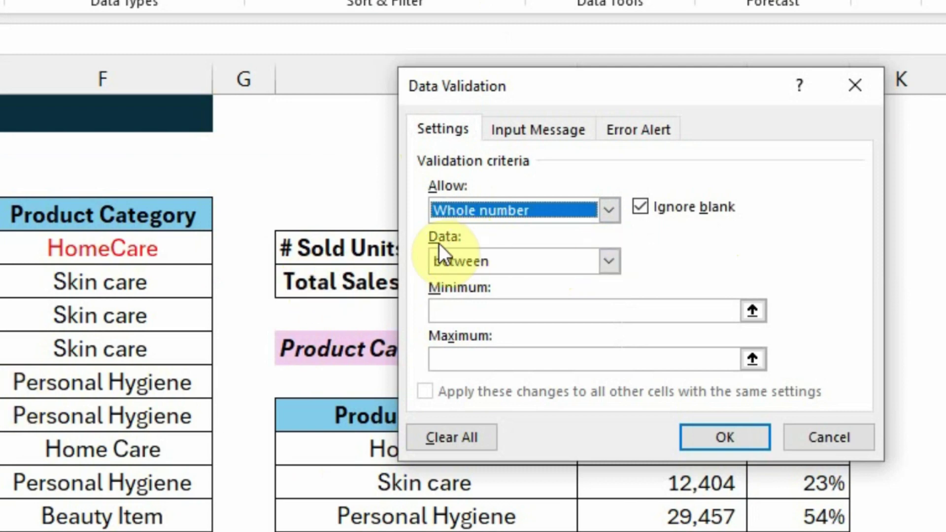
left_click(611, 258)
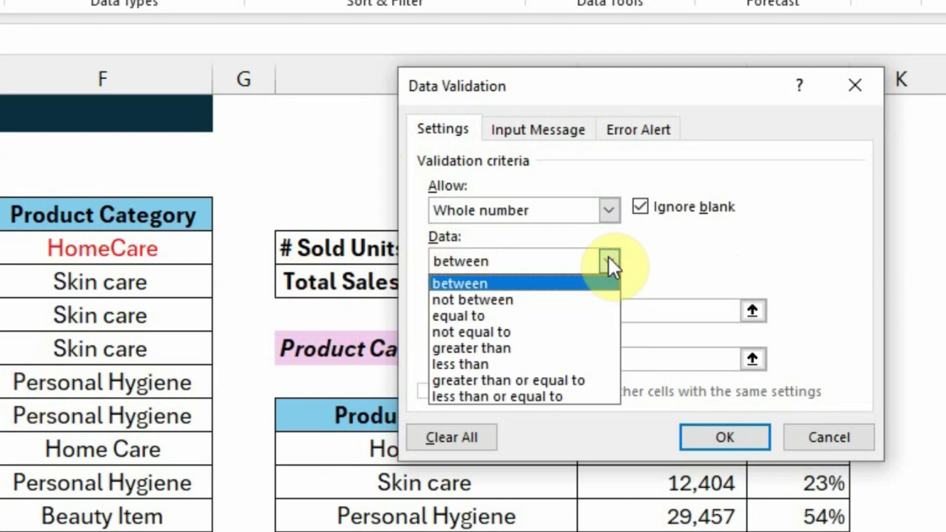
left_click(526, 347)
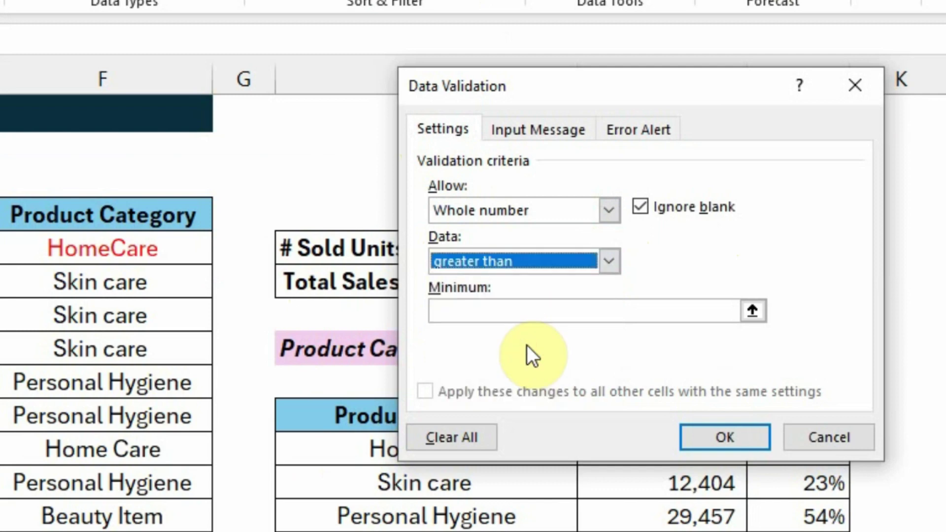
left_click(461, 317)
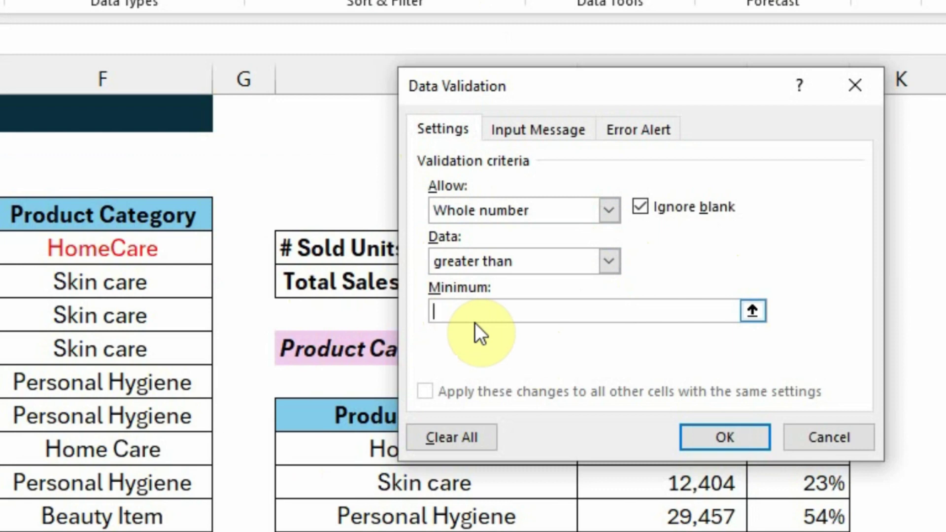
type("0")
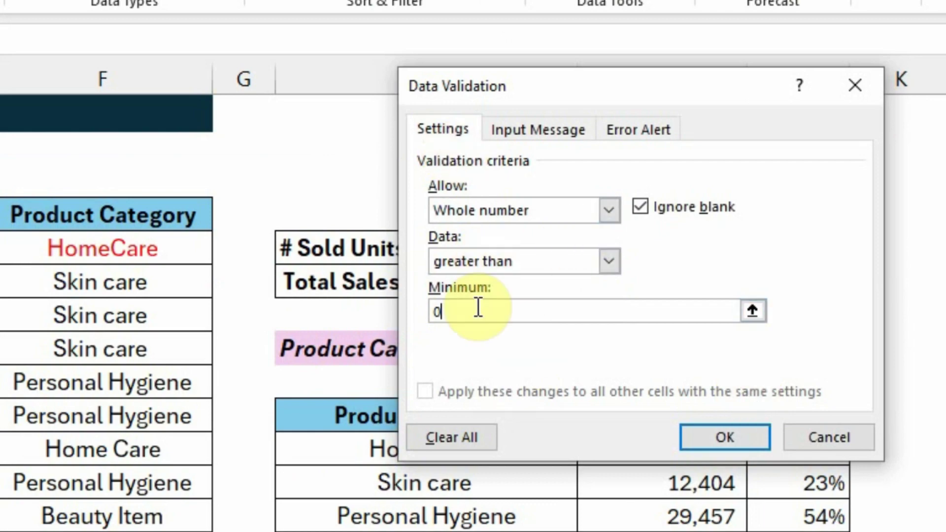
left_click(725, 437)
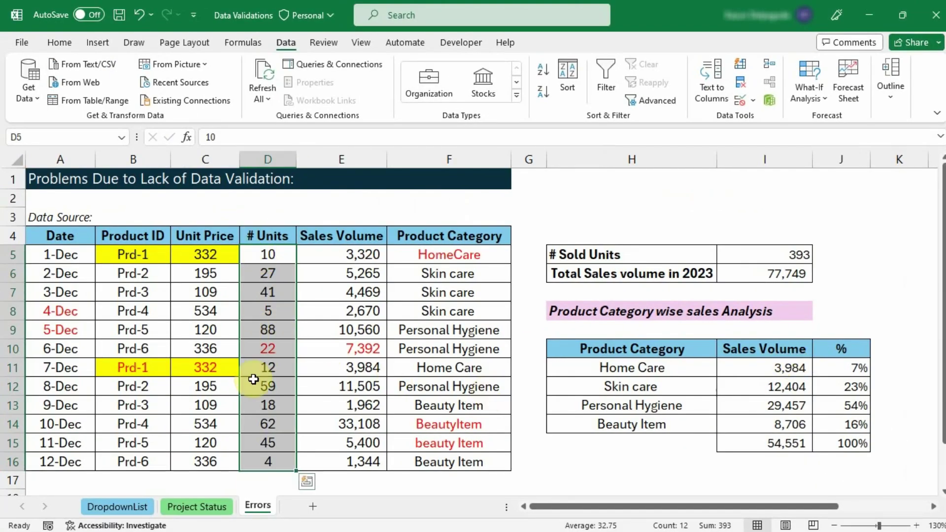
Test the rule by entering -22 in D10, which Excel rejects.
left_click(274, 294)
left_click(274, 294)
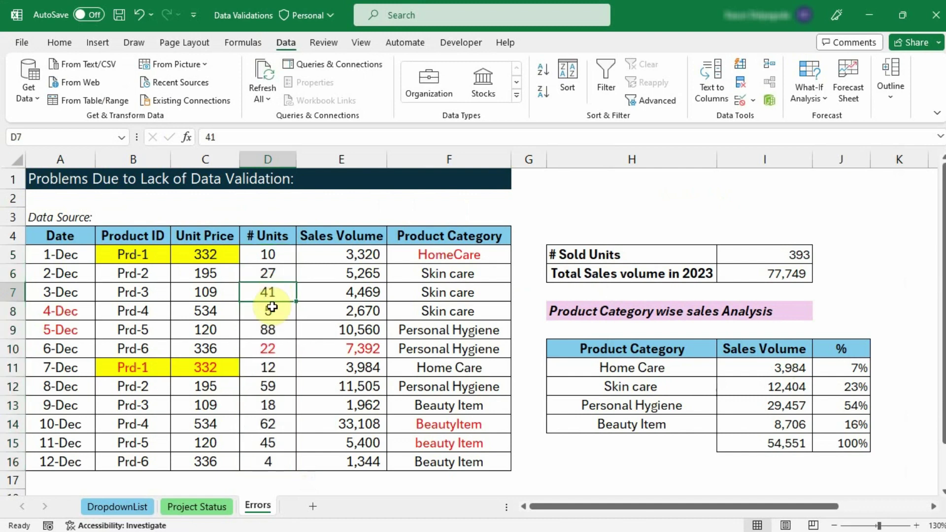
left_click(276, 353)
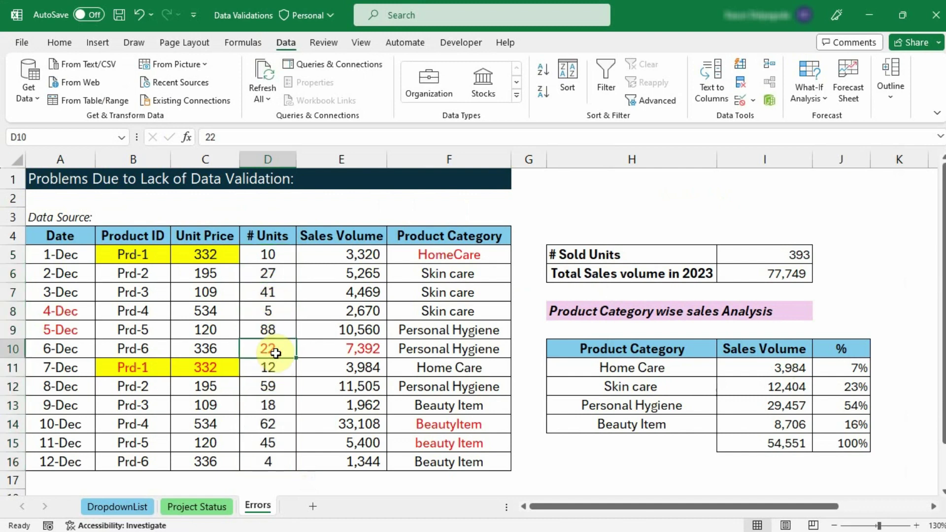
type("-")
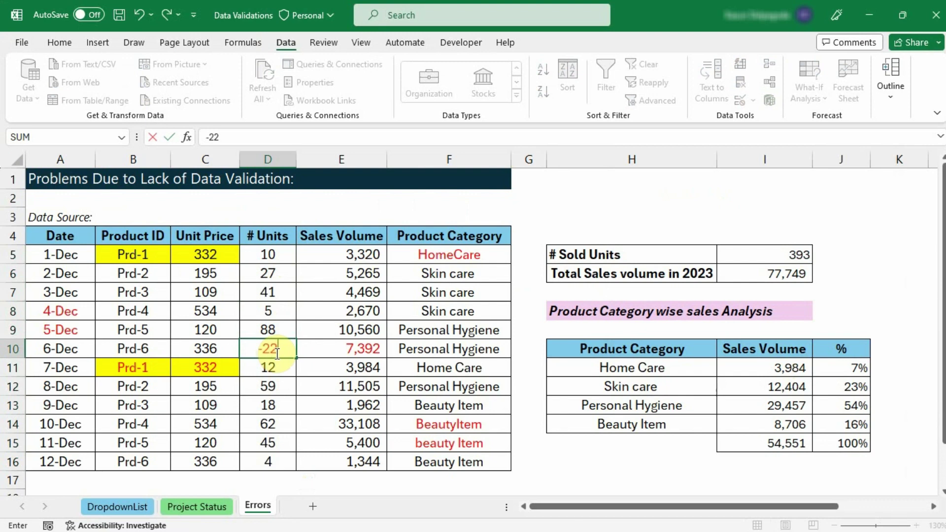
key("Return")
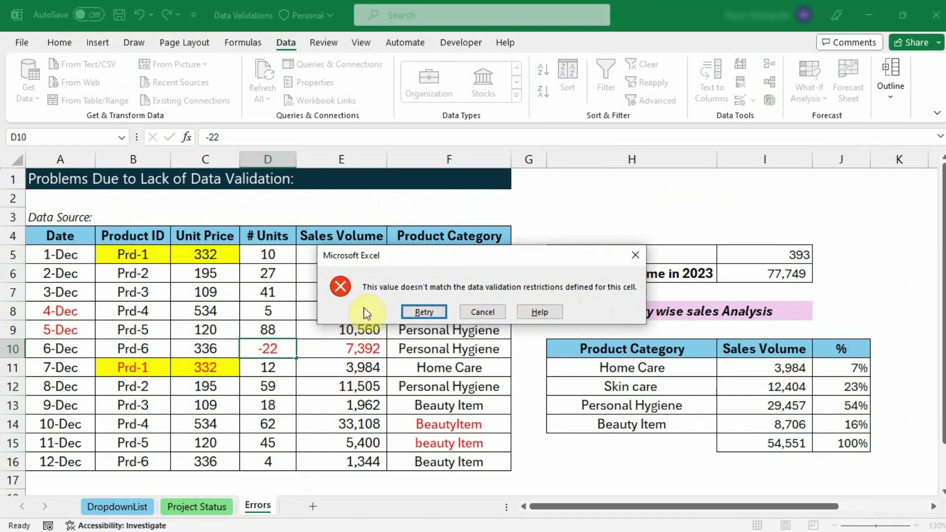
Retry and re-enter 22 as the D10 unit count.
left_click(436, 318)
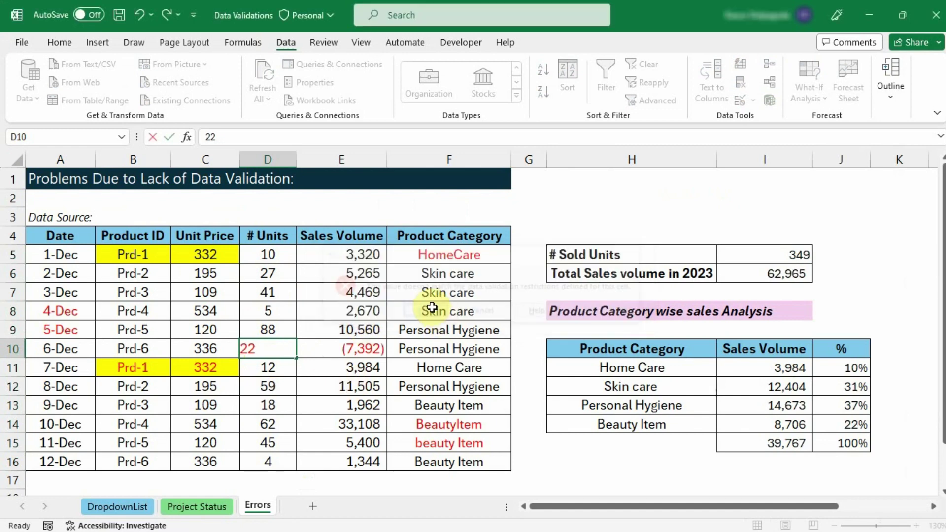
type("2")
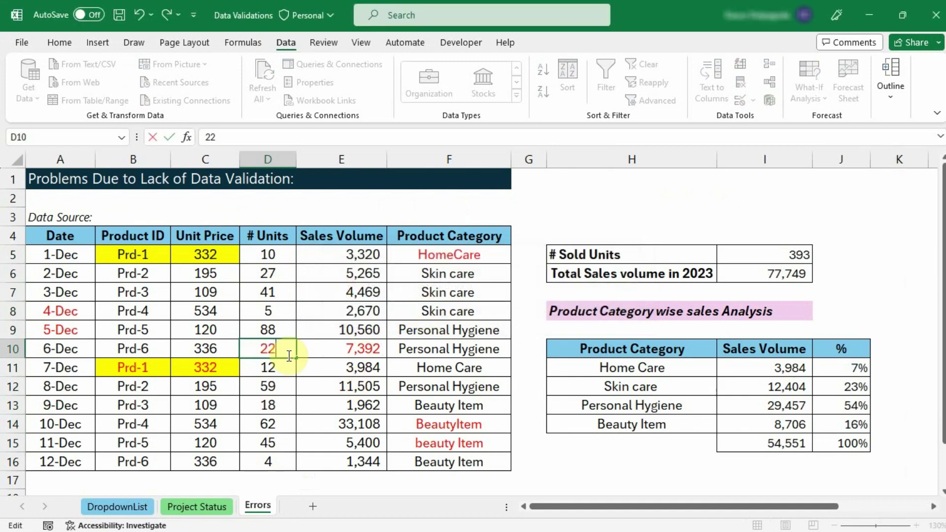
key("Return")
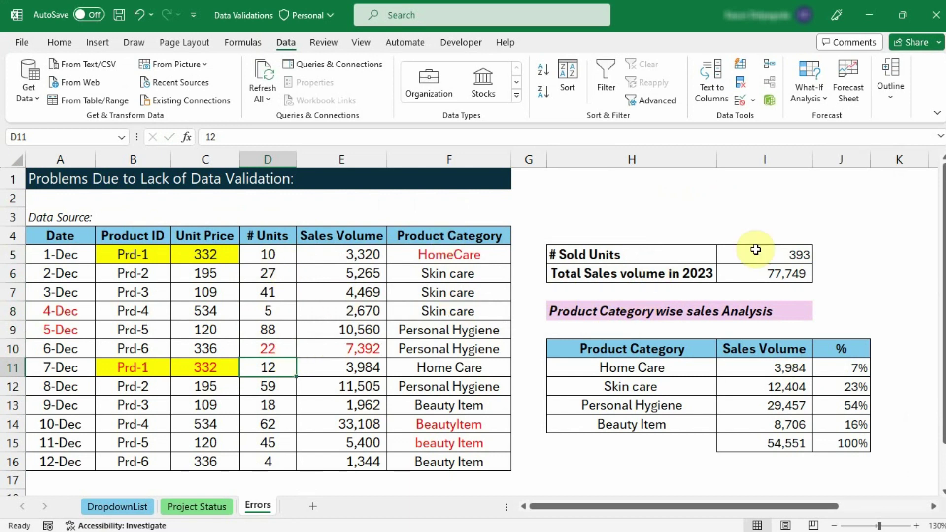
left_click_drag(265, 259, 262, 457)
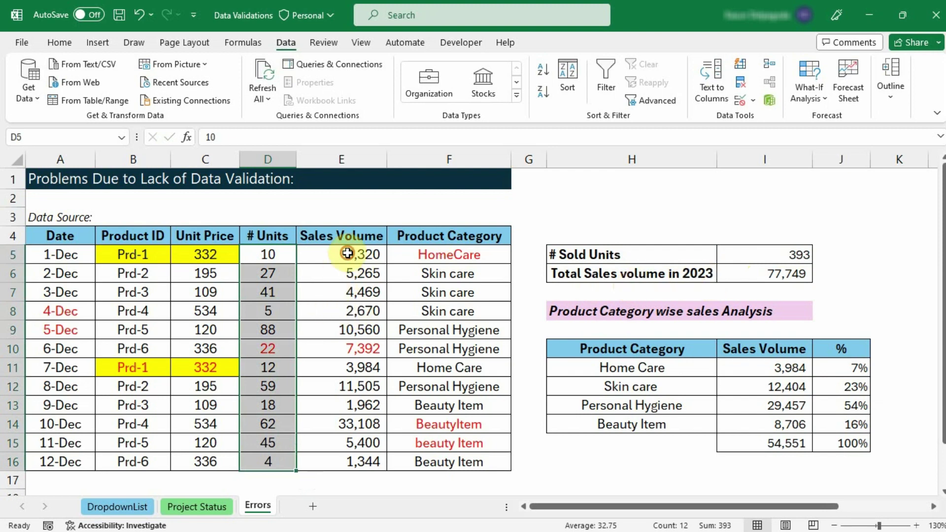
mouse_move(348, 253)
left_mouse_down()
mouse_move(329, 405)
mouse_move(334, 456)
left_mouse_up()
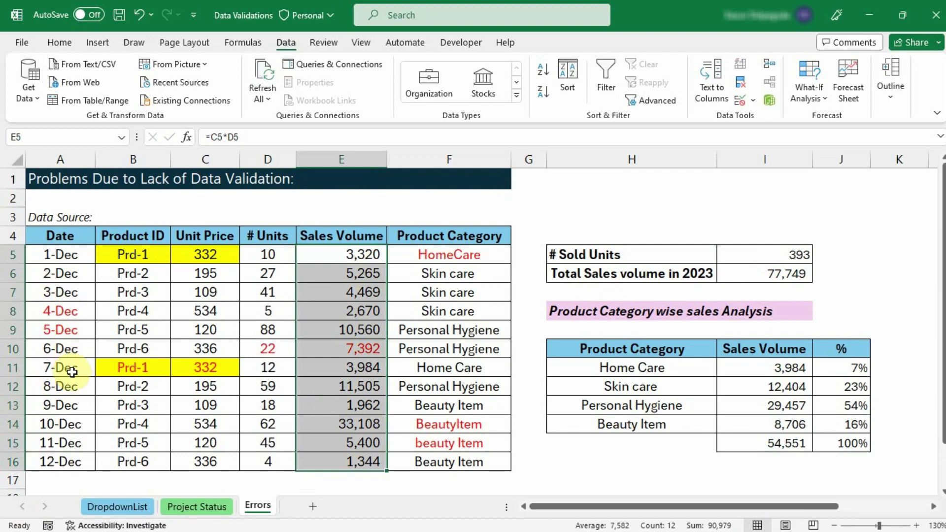
Check the years of the December dates and select the two red 2022 dates in A8:A9.
left_click(66, 310)
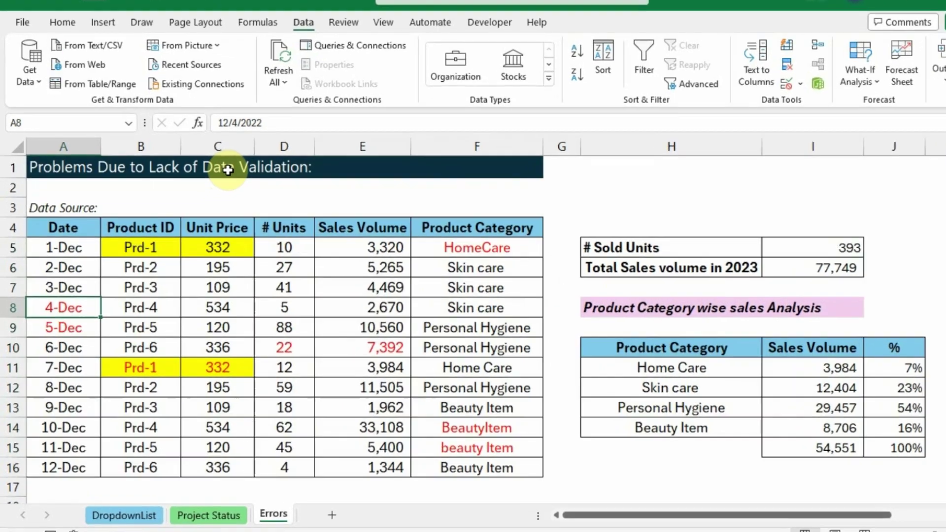
left_click(77, 256)
left_click(87, 258)
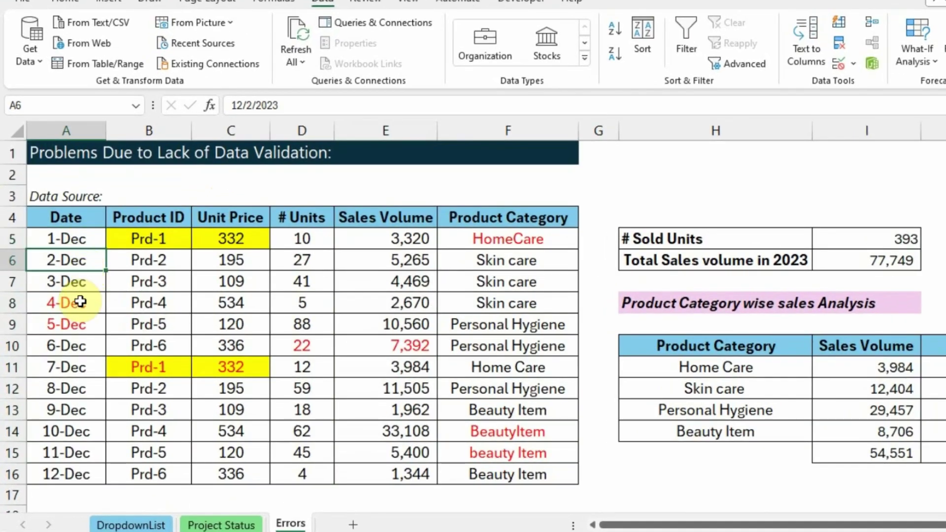
left_click(75, 282)
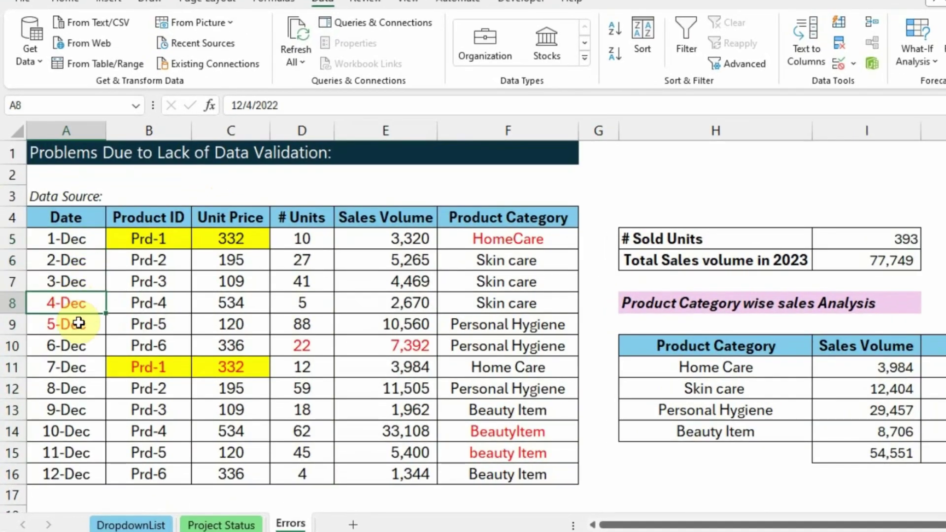
left_click_drag(76, 302, 77, 323)
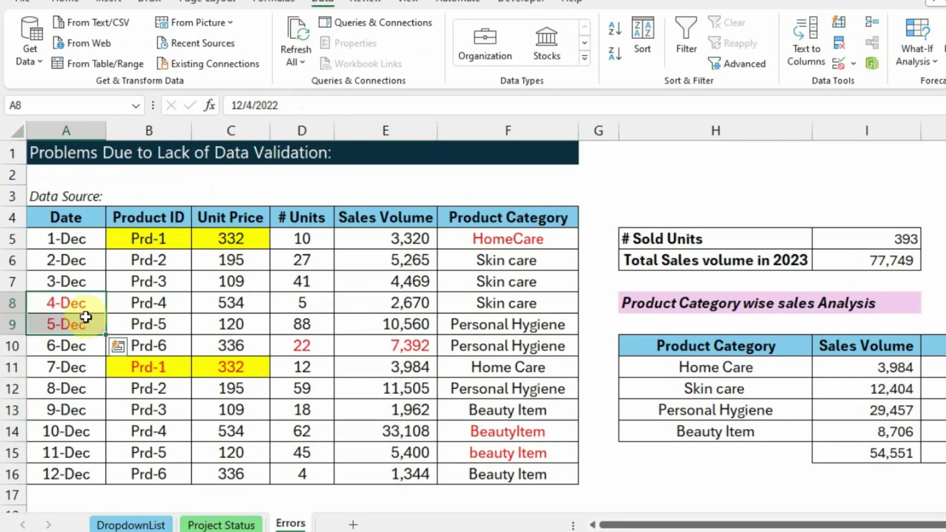
left_click(70, 302)
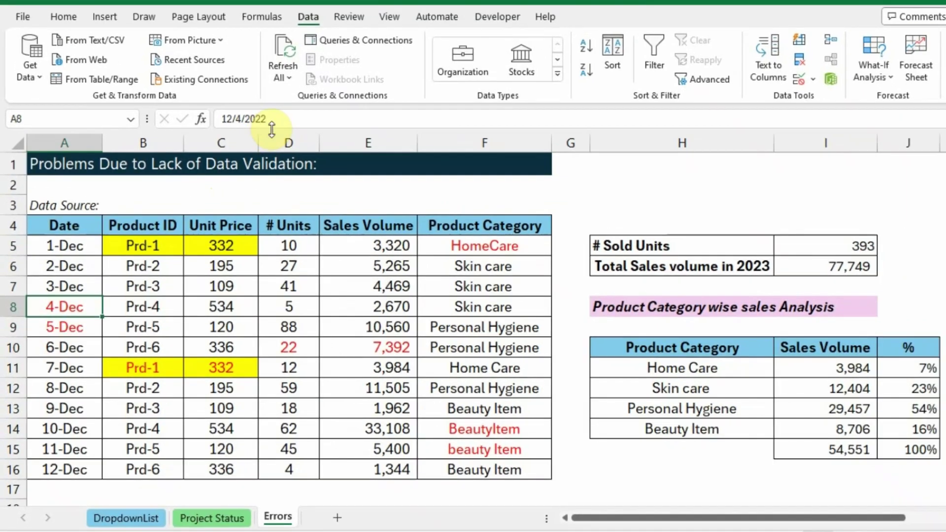
Change the A8 and A9 dates from 2022 to 2023, then select A5:A16.
left_click(272, 129)
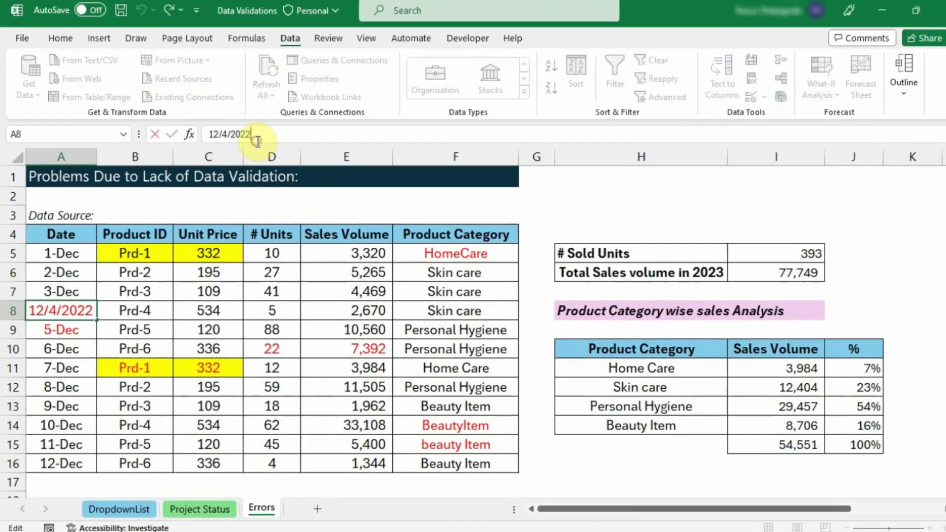
key("BackSpace")
type("3")
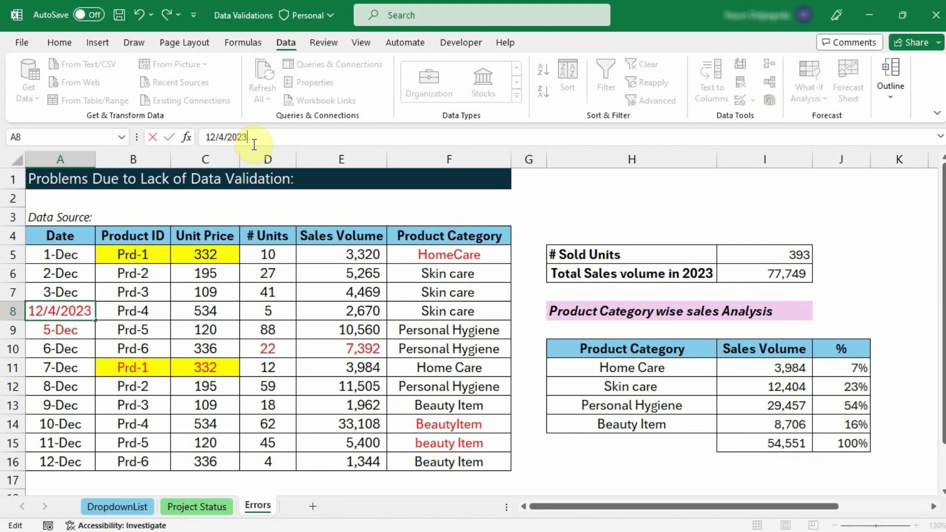
key("Return")
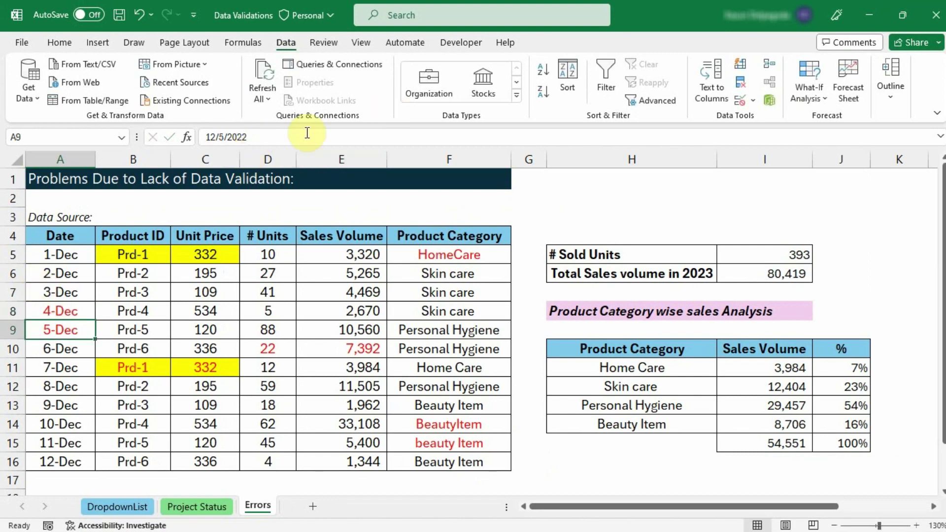
left_click(274, 139)
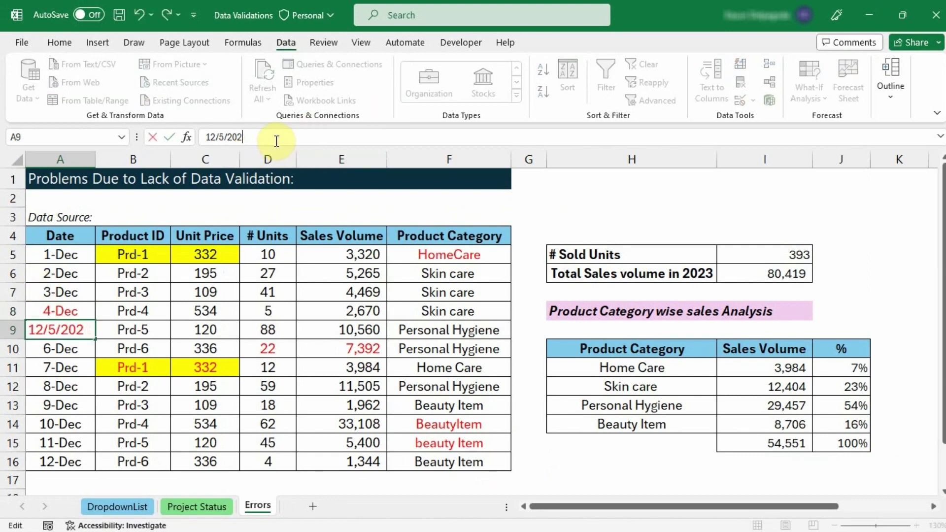
type("3")
key("Return")
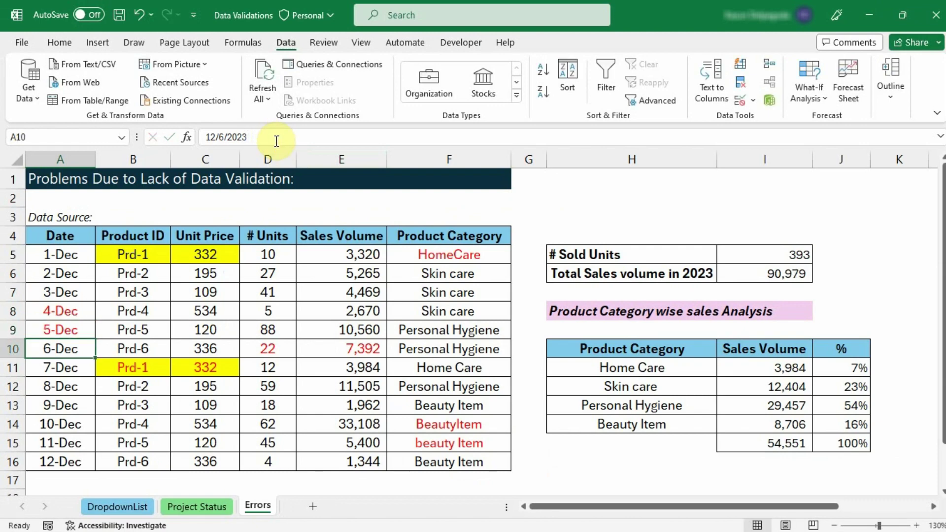
left_click(759, 276)
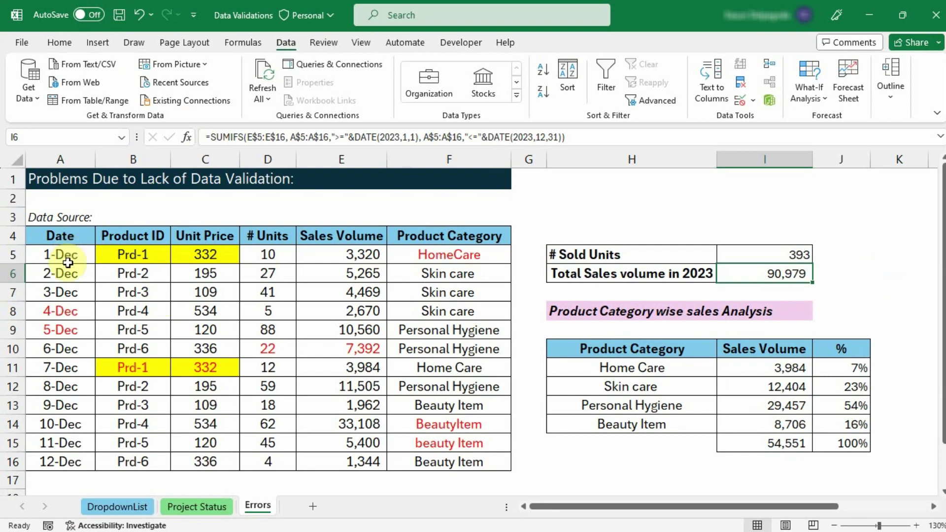
left_click_drag(62, 255, 72, 466)
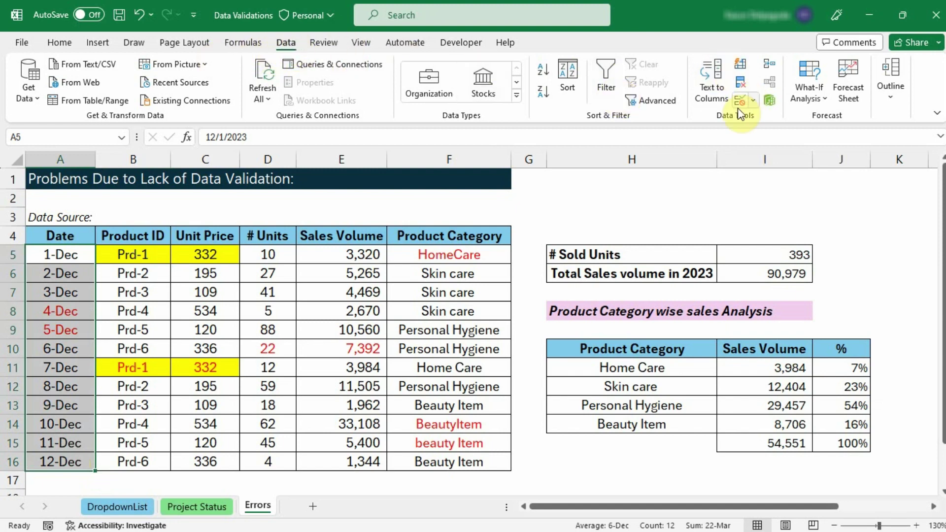
In Data Validation for A5:A16, allow Date with the between comparison.
left_click(752, 102)
left_click(776, 119)
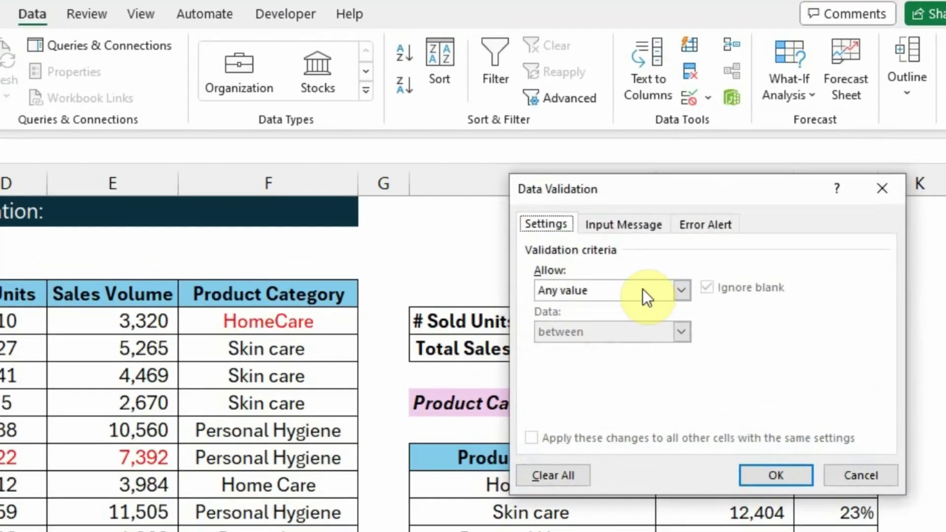
left_click(679, 290)
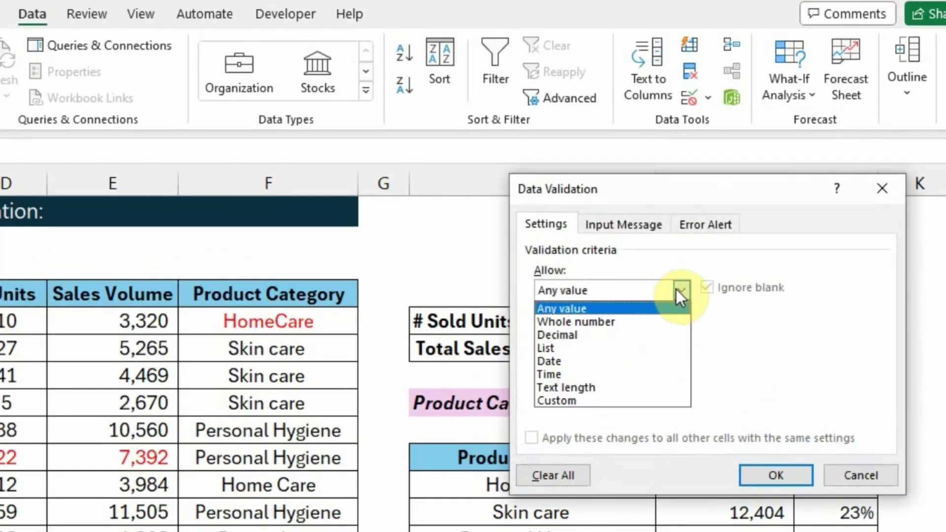
left_click(556, 360)
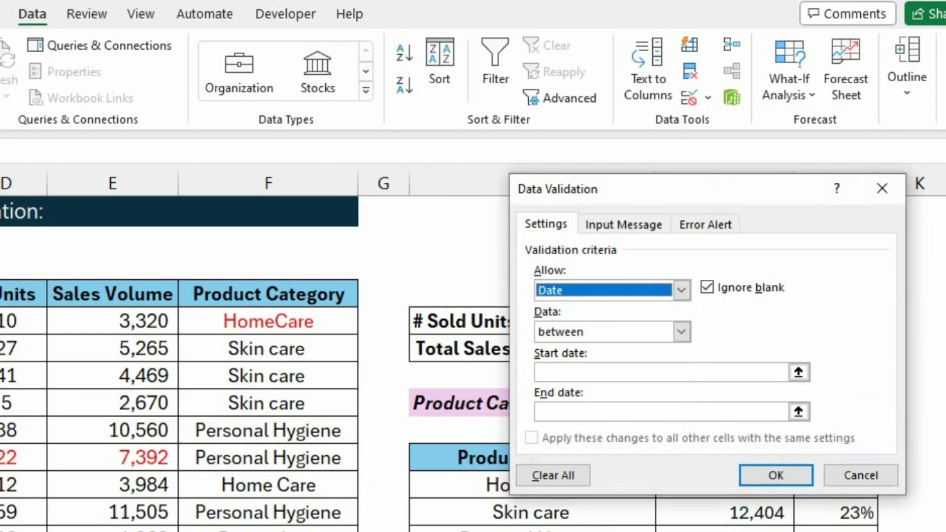
left_click(682, 331)
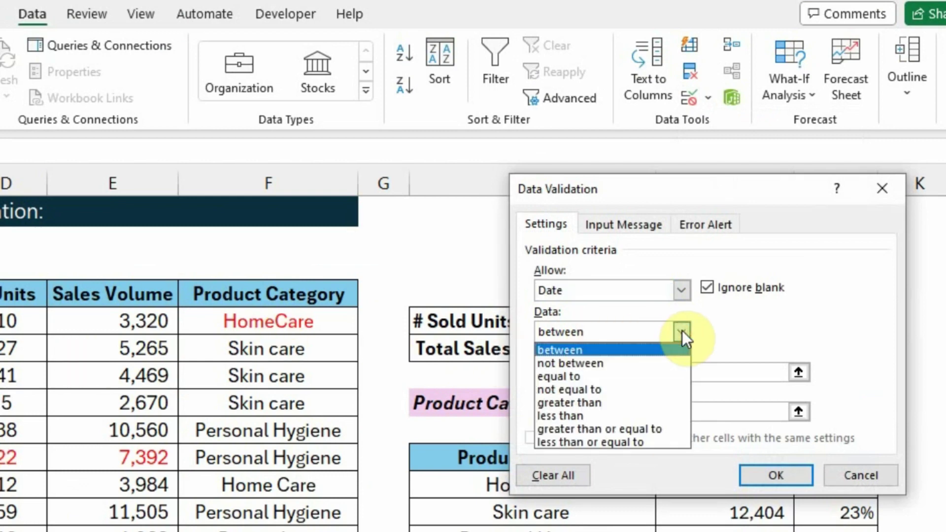
left_click(682, 330)
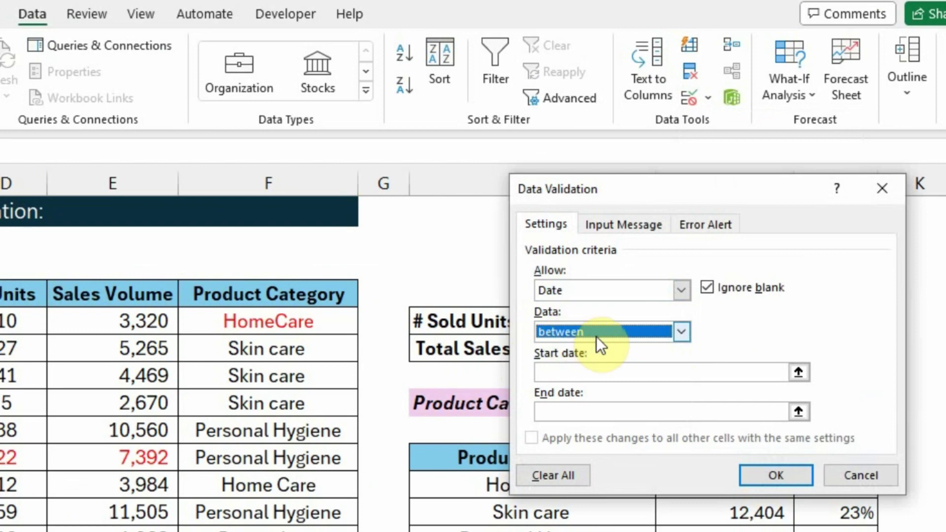
left_click(681, 332)
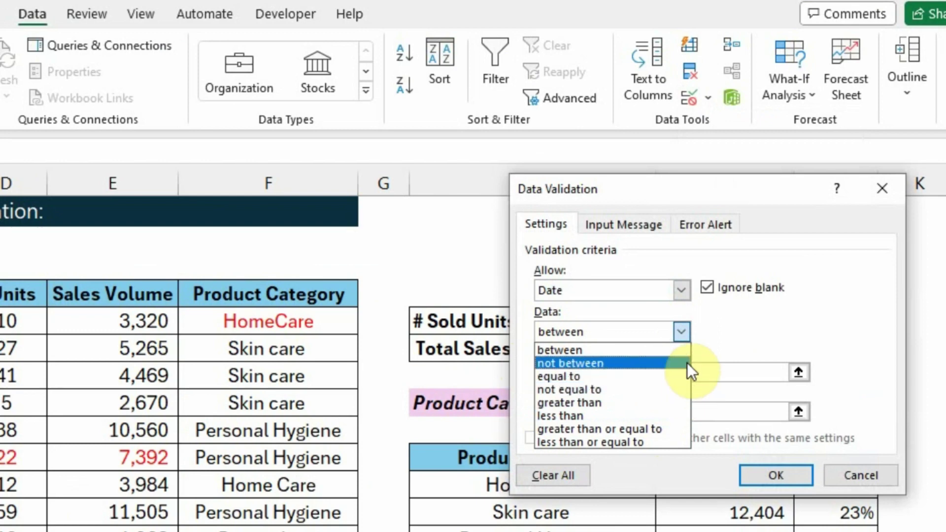
left_click(616, 351)
Set the date range to 2023/01/01 through 2023/12/31 and apply the rule.
left_click(799, 372)
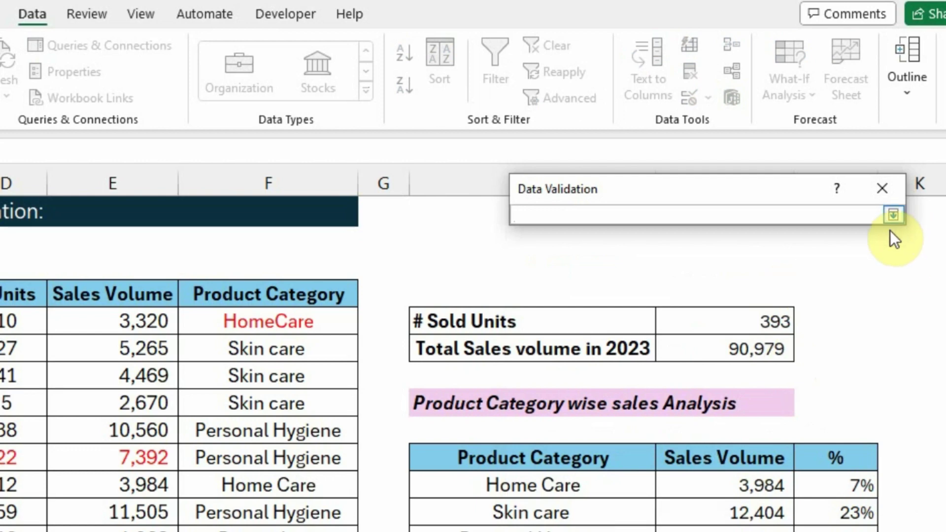
left_click(894, 214)
type("2023/01/01")
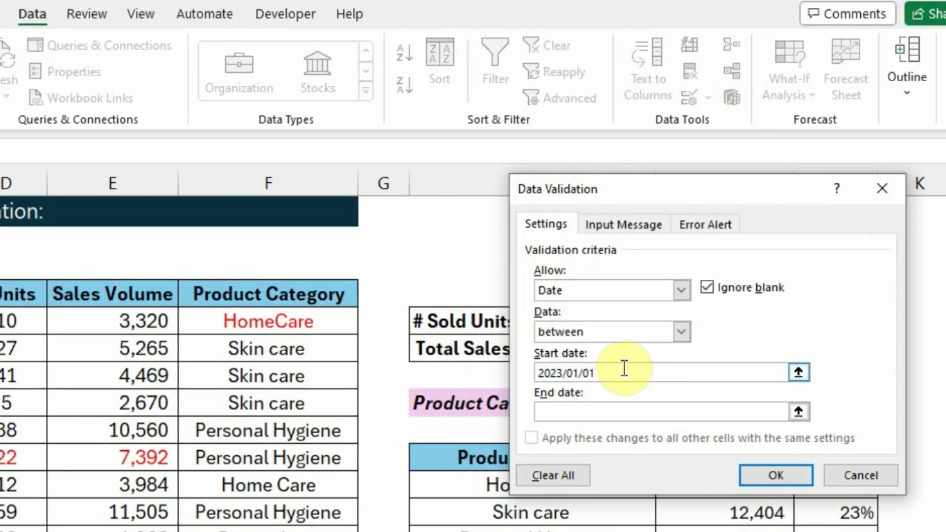
left_click(626, 413)
type("2023/12/3")
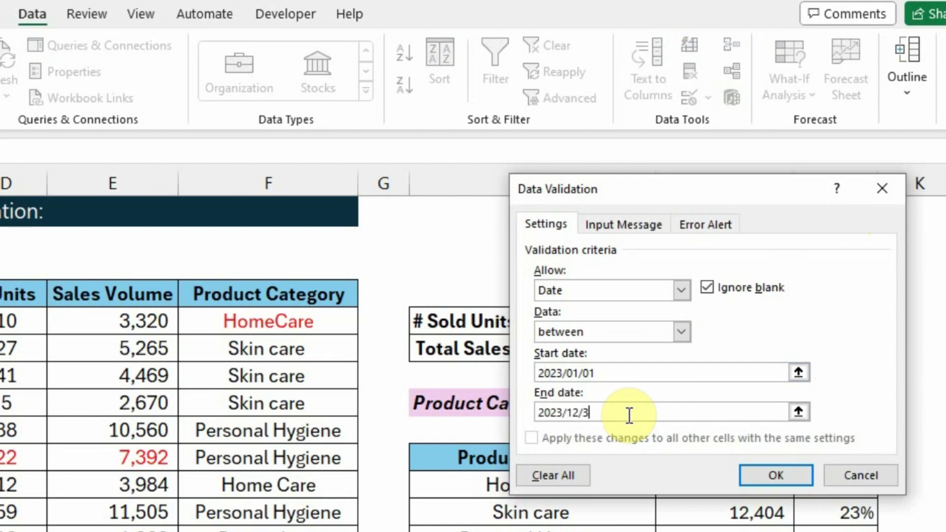
type("1")
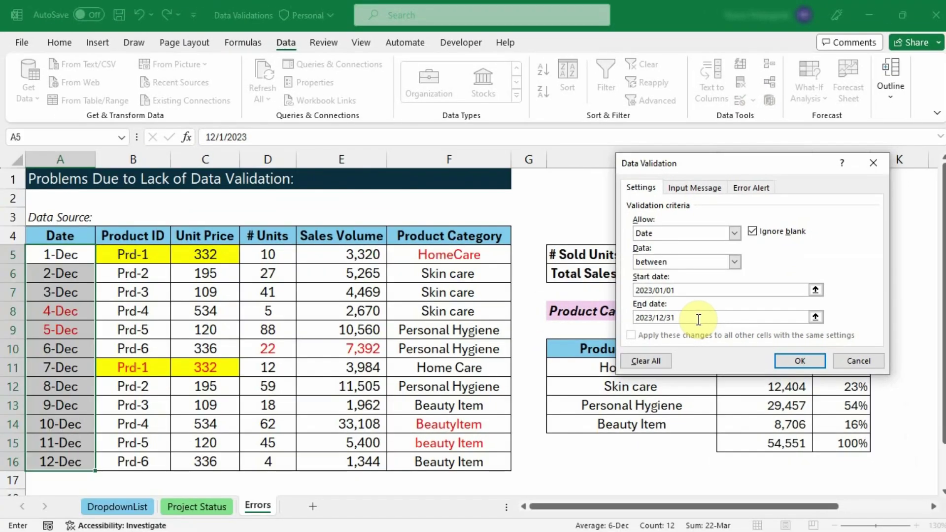
left_click(784, 360)
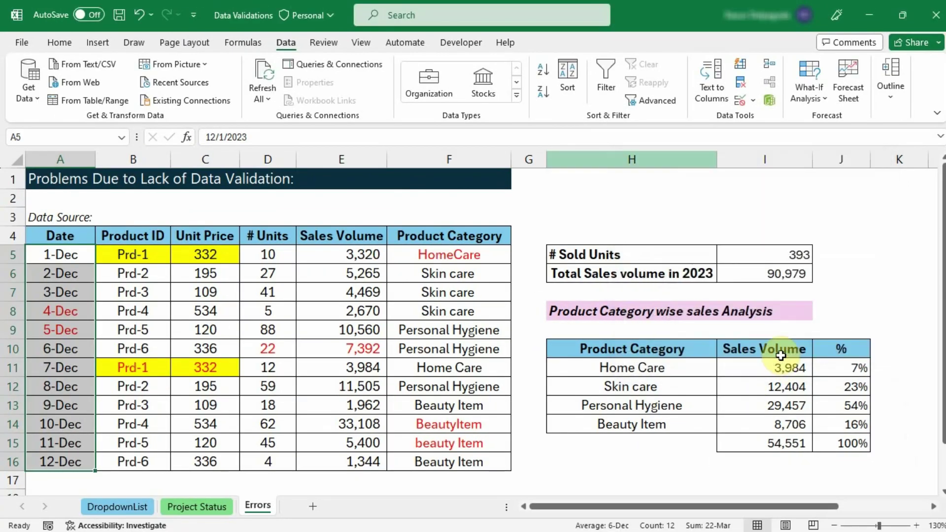
Test the date rule by submitting a 2022 date in A6, which is rejected.
left_click(77, 276)
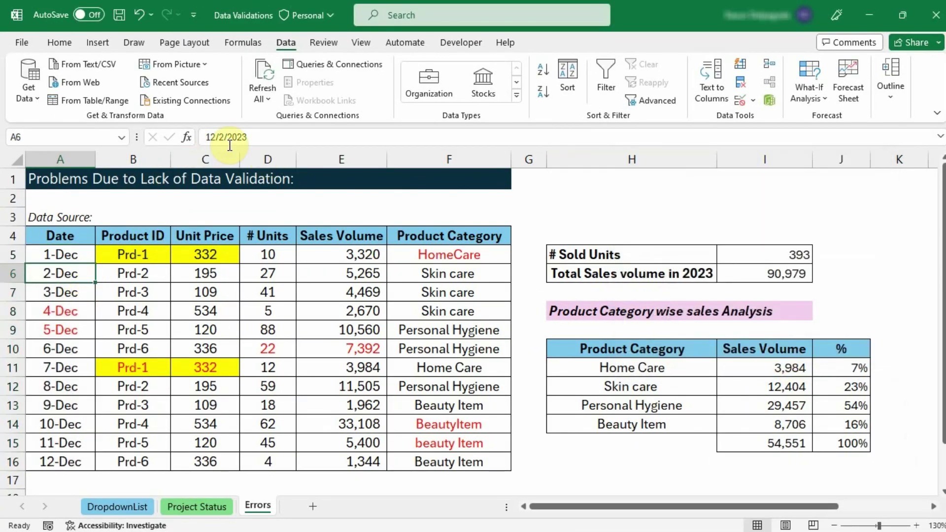
left_click(257, 137)
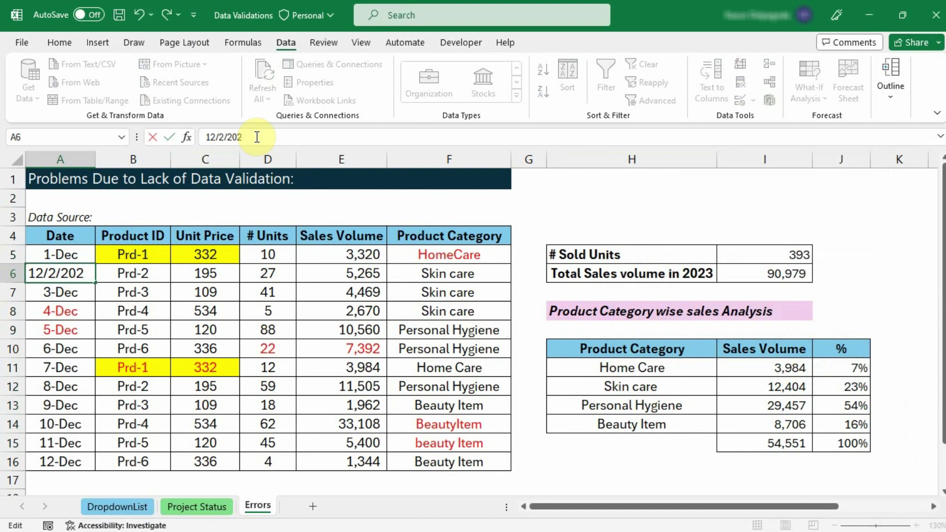
type("2")
key("Return")
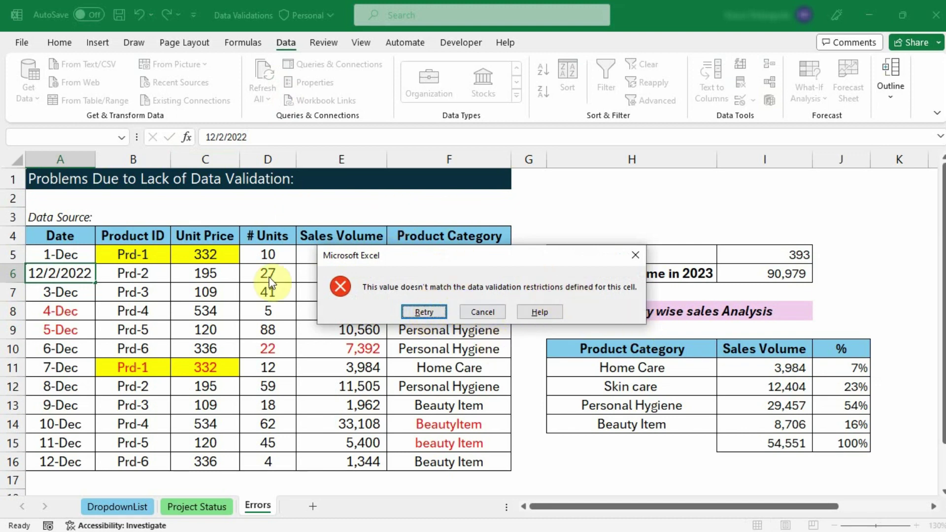
Retry and correct A6 to 12/2/2023 so it shows as 2-Dec.
left_click(409, 313)
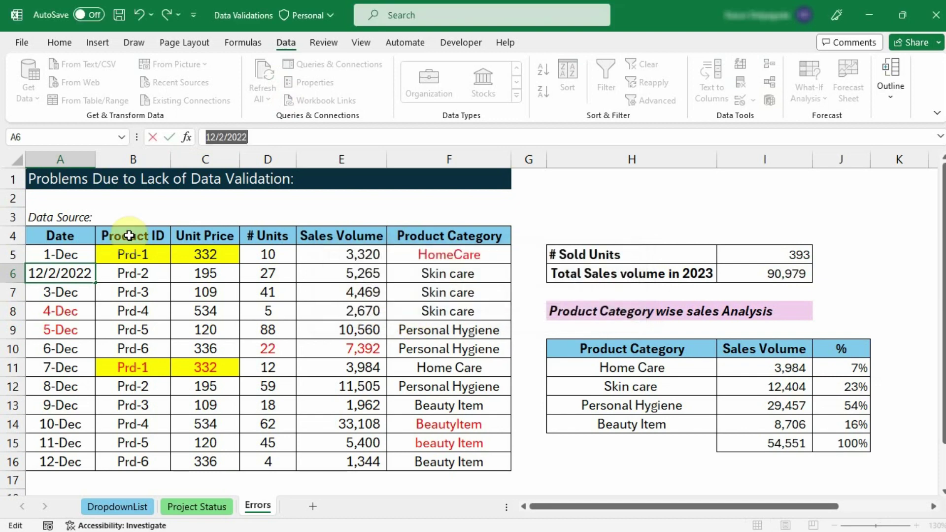
left_click(269, 139)
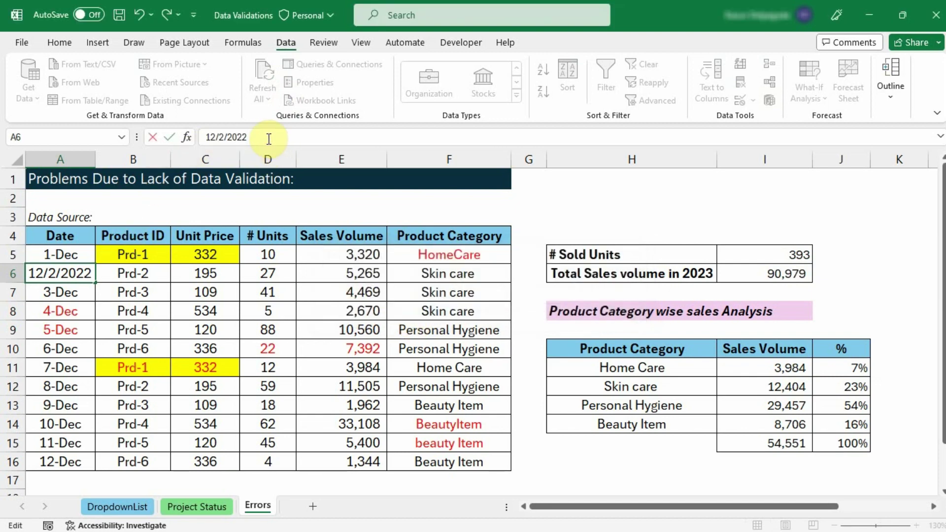
type("3")
key("Return")
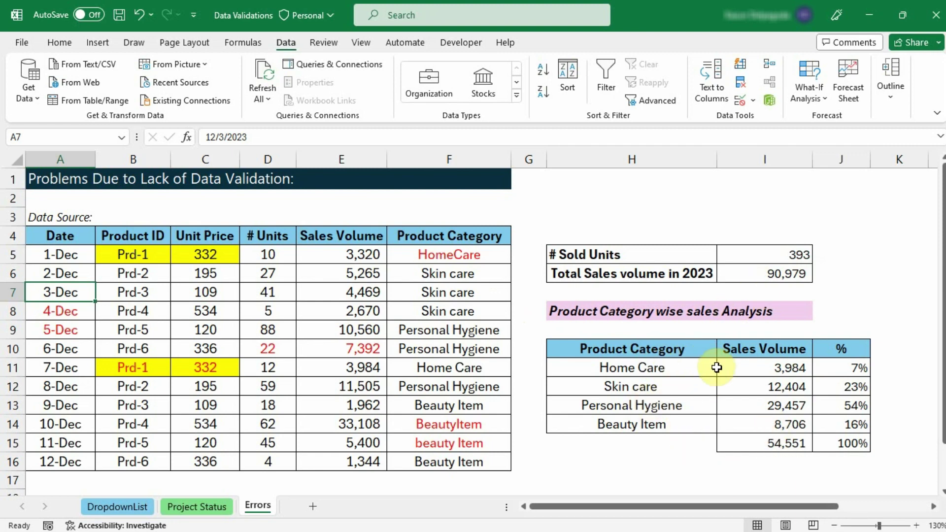
left_click_drag(635, 375, 631, 423)
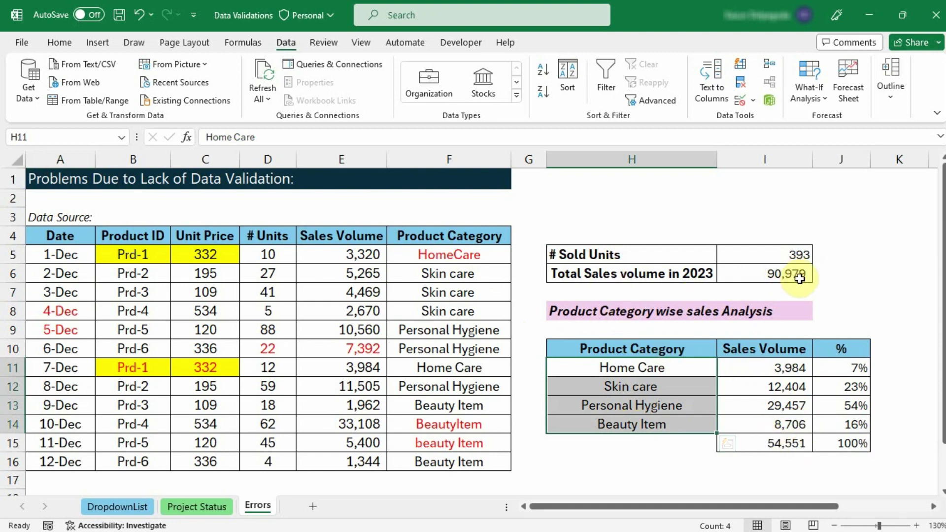
left_click(790, 445)
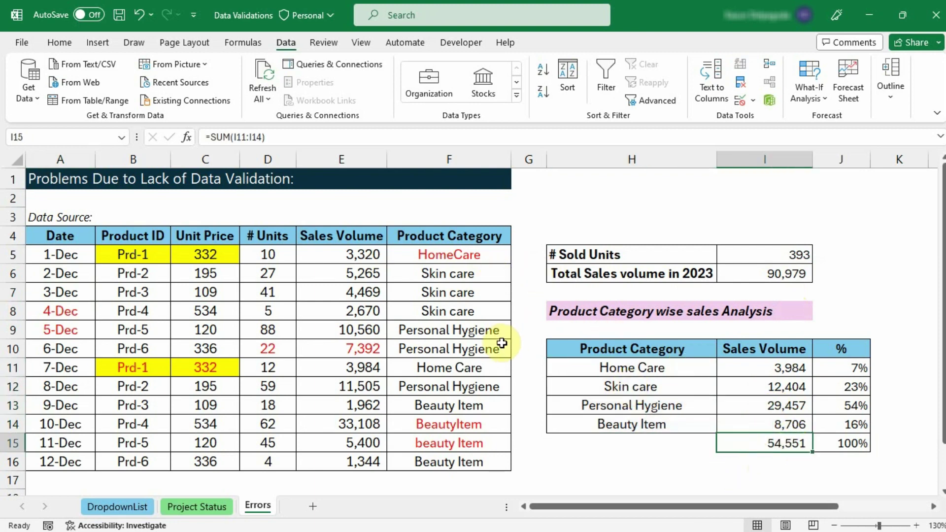
left_click(475, 255)
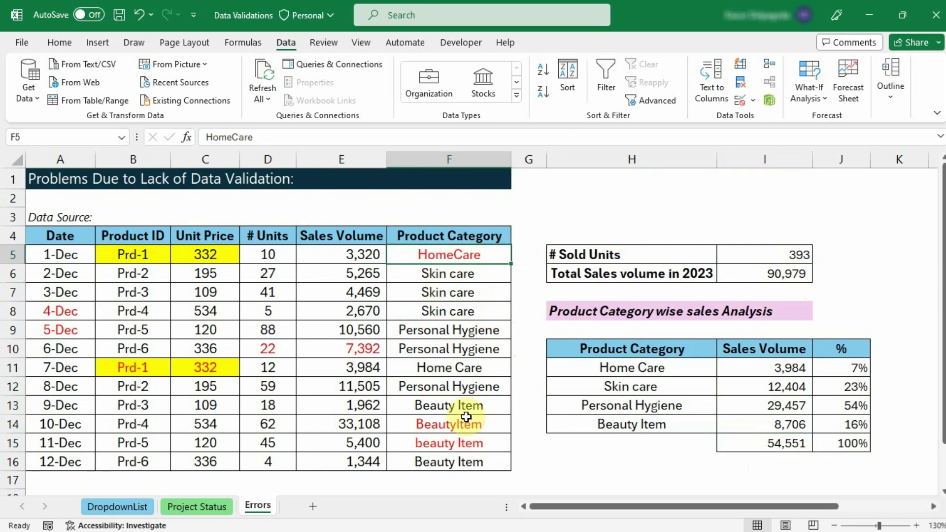
Insert a space in F5 so 'HomeCare' reads 'Home Care'.
left_click(233, 138)
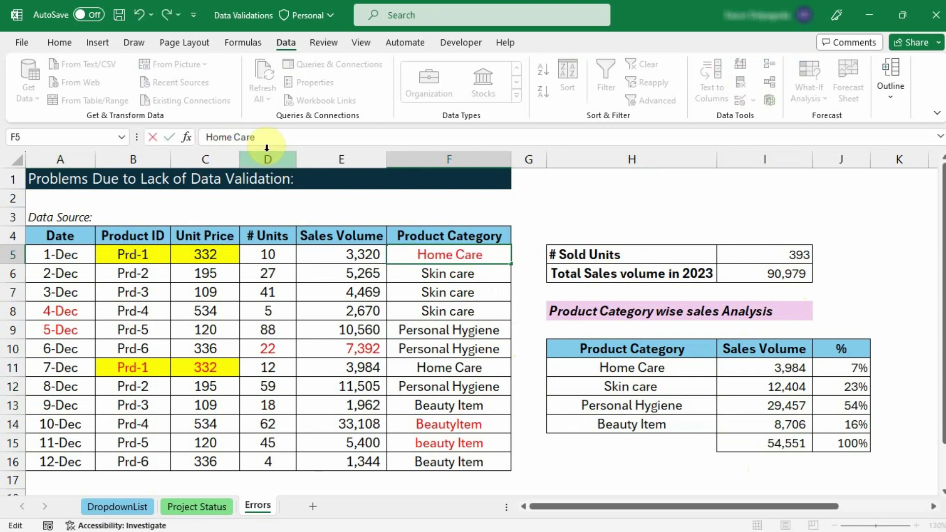
key("Return")
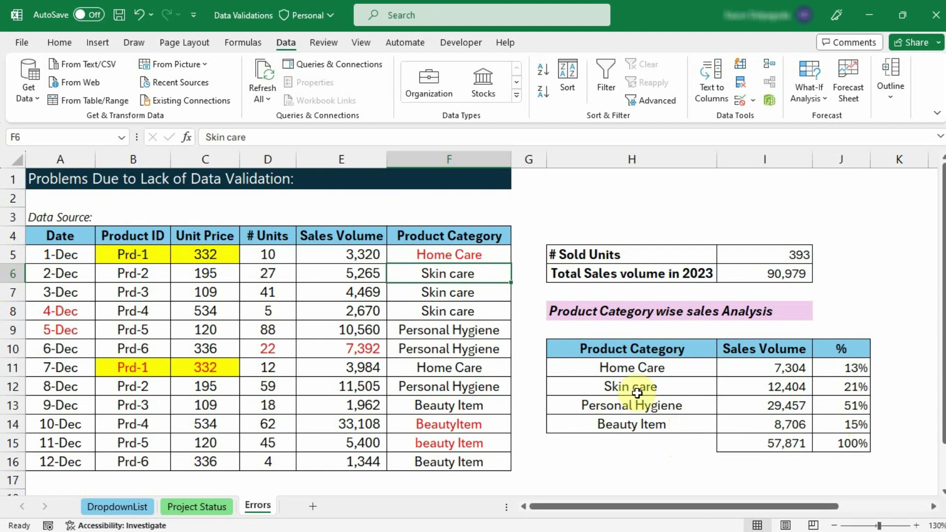
Fill 'Beauty Item' from F13 down into F14 and F15 with Ctrl+D.
left_click_drag(472, 405, 481, 441)
key("ctrl+d")
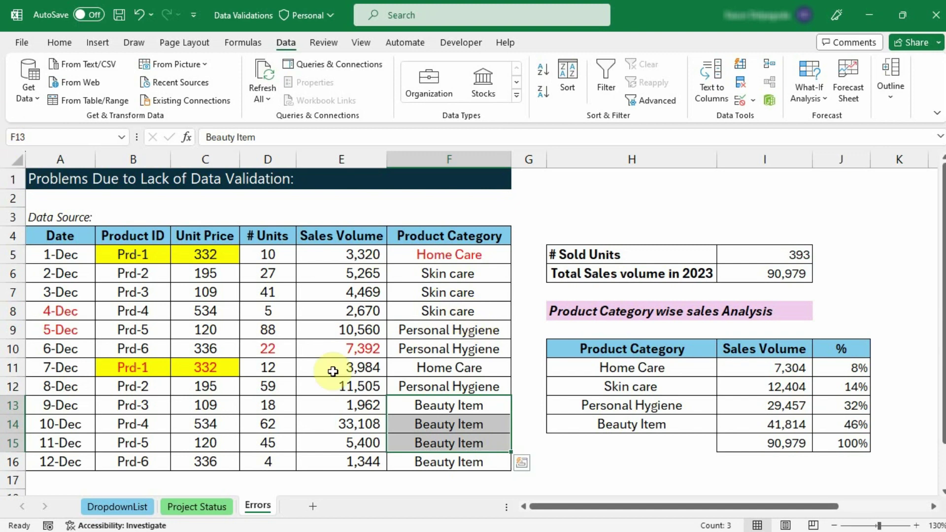
Go to the DropdownList sheet and select the empty Project Status cells C2:C4.
left_click(110, 505)
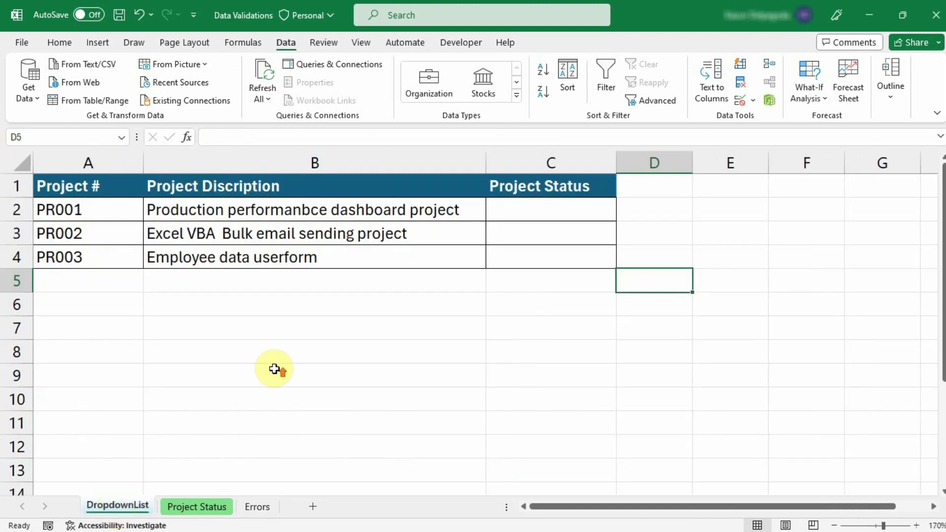
left_click(634, 258)
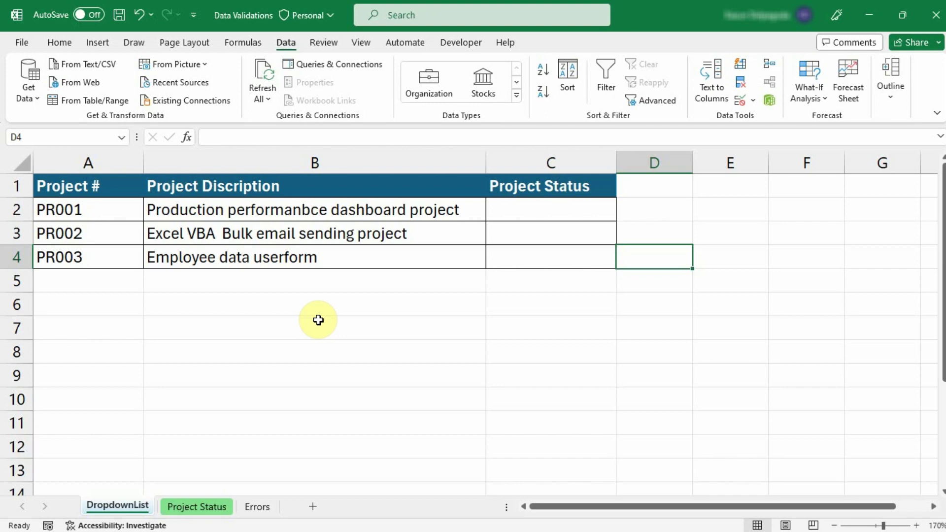
left_click(554, 219)
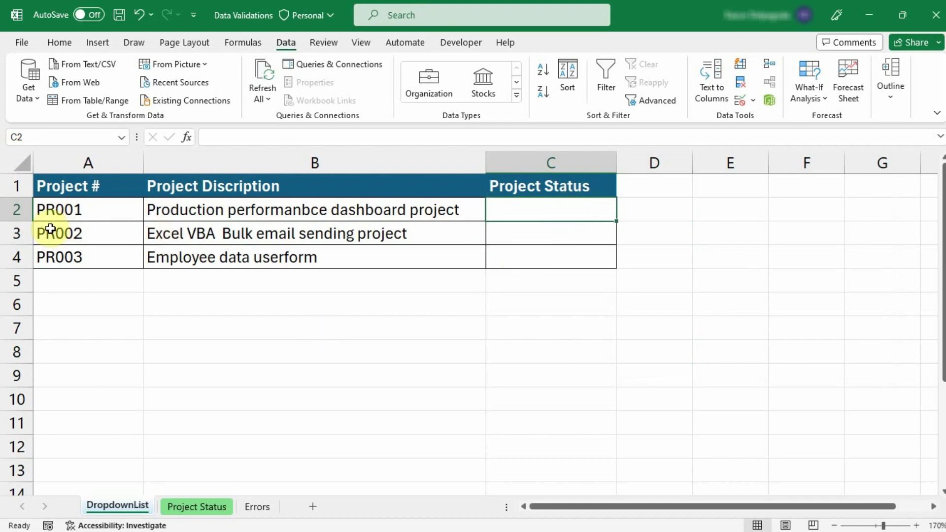
mouse_move(555, 211)
left_mouse_down()
mouse_move(563, 228)
mouse_move(556, 261)
left_mouse_up()
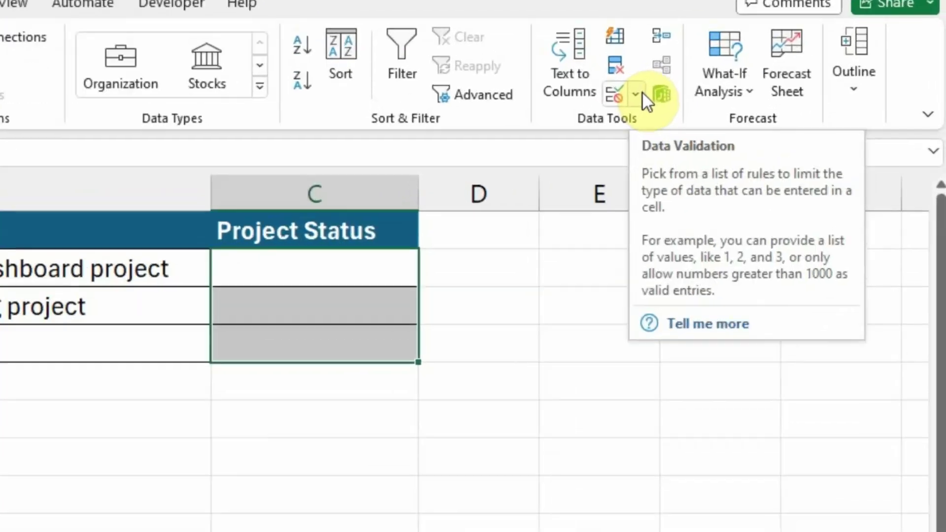
Add List validation to C2:C4 with source 'In progress,Completed,Hold'.
left_click(755, 100)
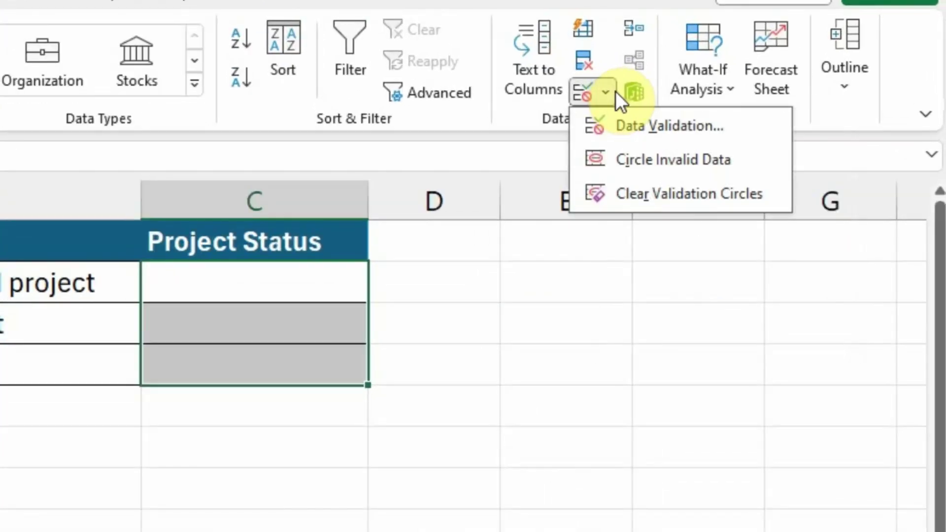
left_click(646, 127)
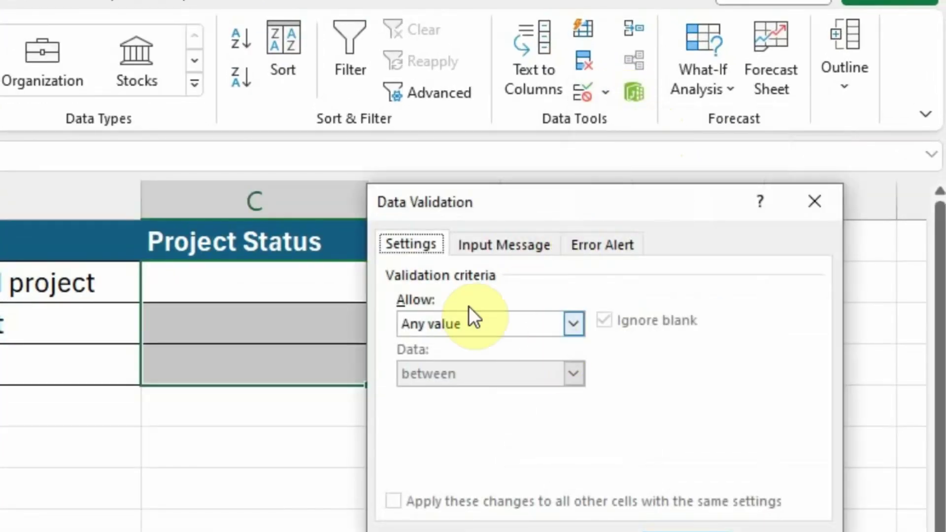
left_click(574, 325)
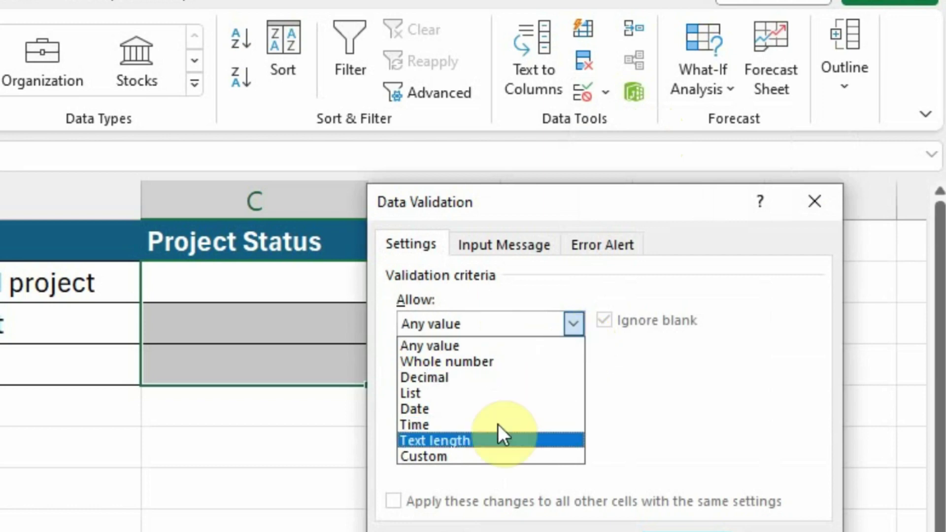
left_click(481, 392)
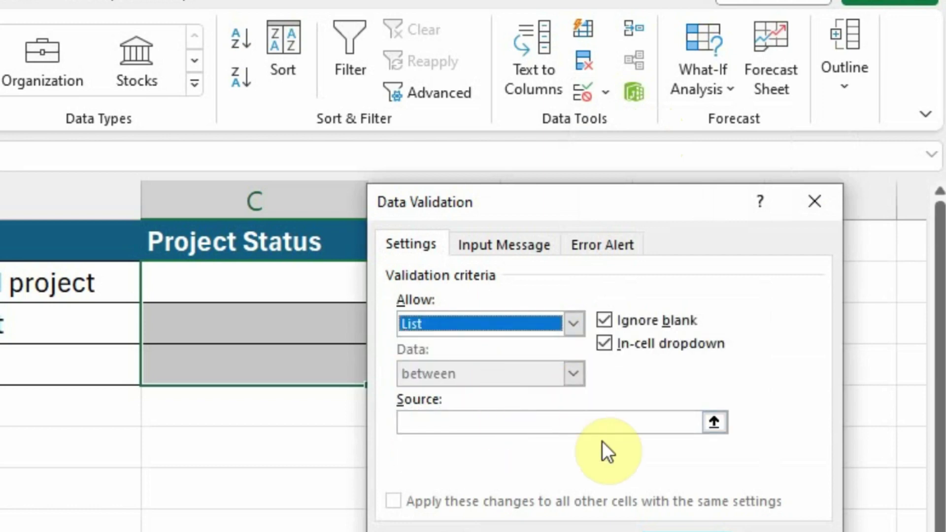
left_click(441, 426)
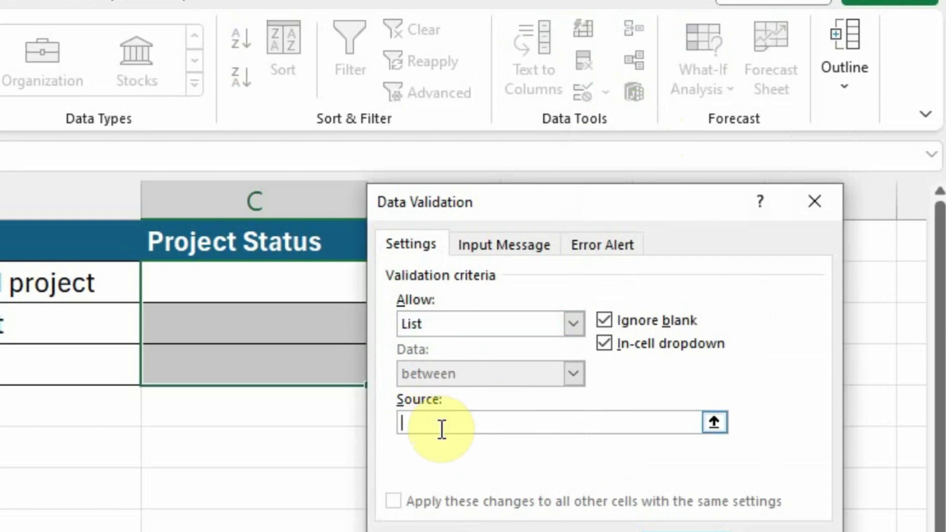
mouse_move(526, 208)
left_mouse_down()
mouse_move(587, 203)
mouse_move(573, 197)
left_mouse_up()
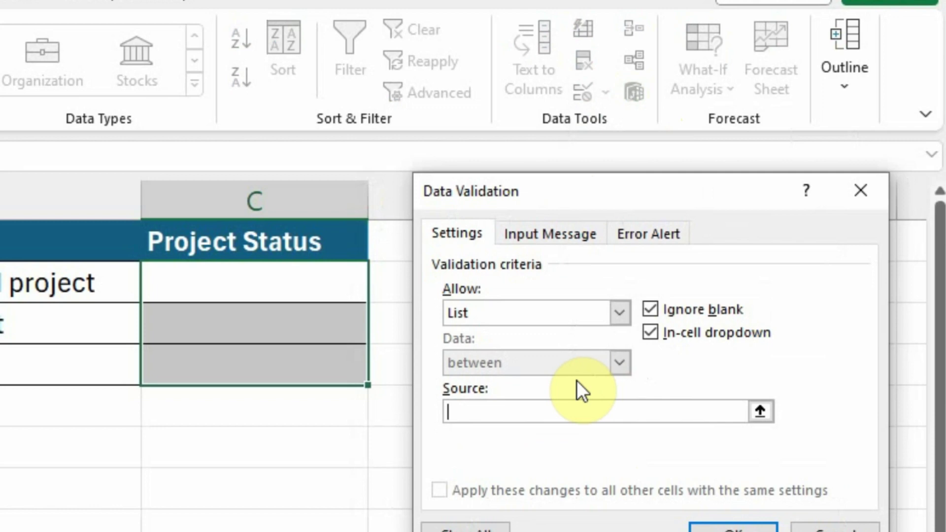
type("I")
type("n pr")
type("ogress")
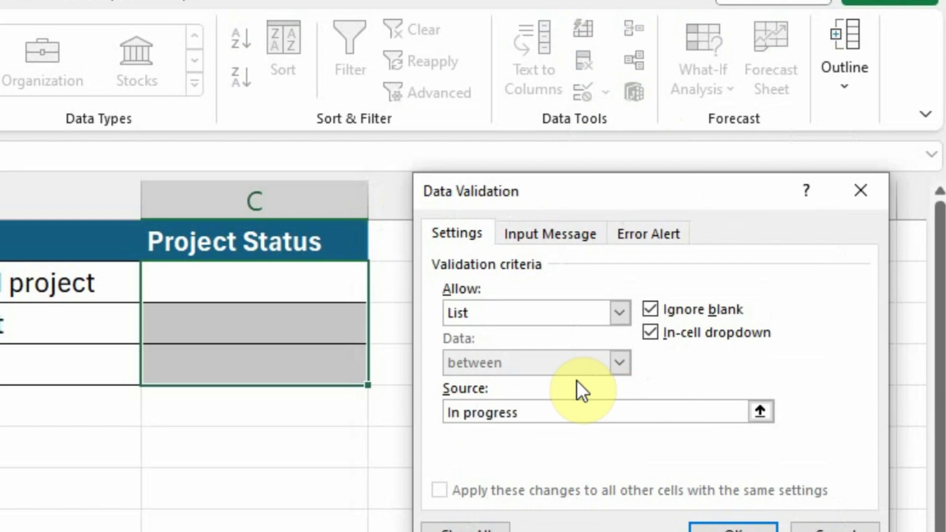
type(",Com")
type("pleted")
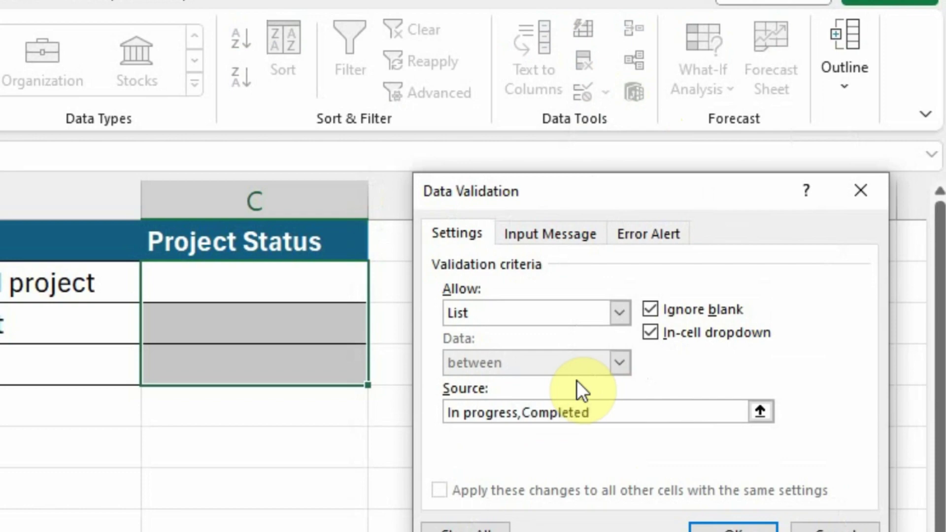
type(",Hold")
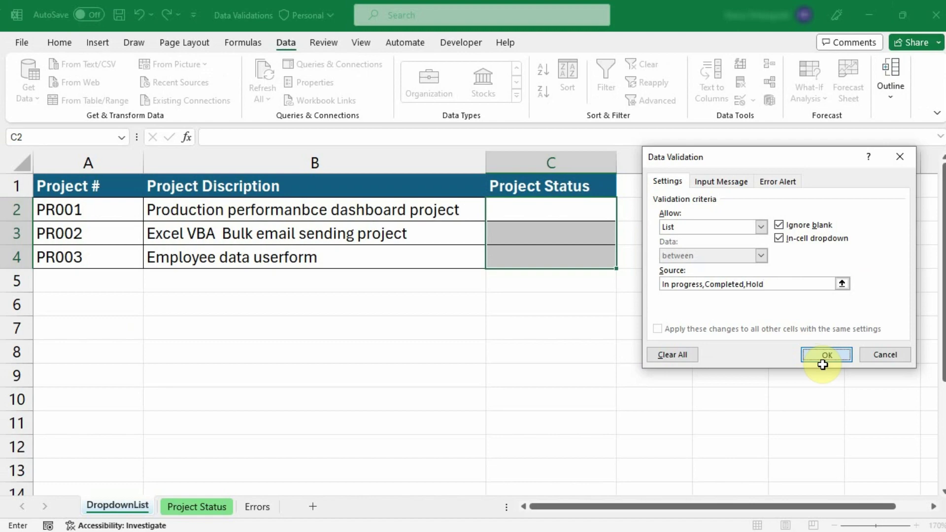
Apply the validation to C2:C4 and check C2's new status dropdown.
left_click(823, 365)
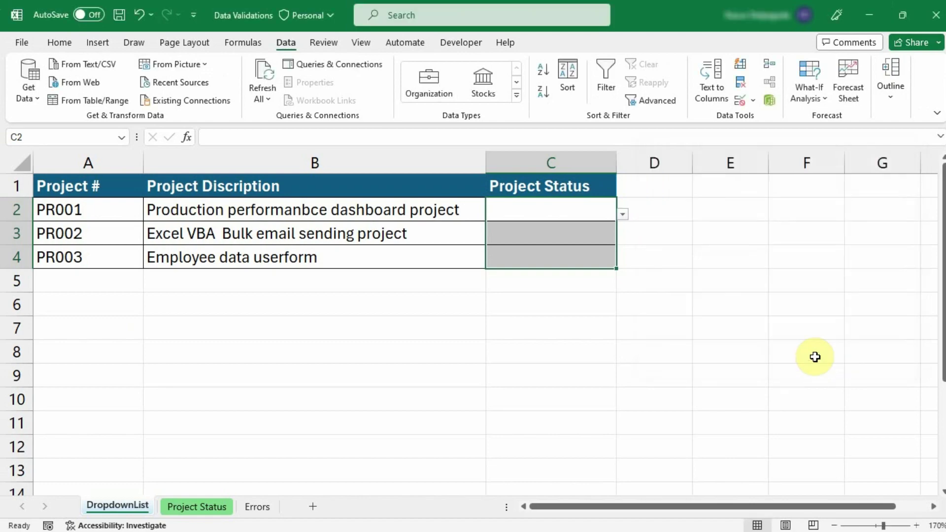
left_click(665, 279)
left_click(611, 215)
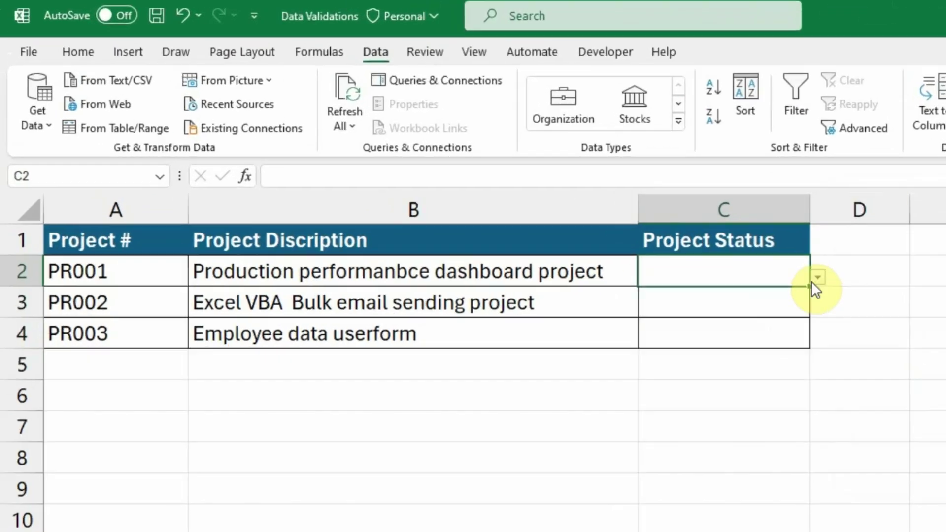
left_click(815, 279)
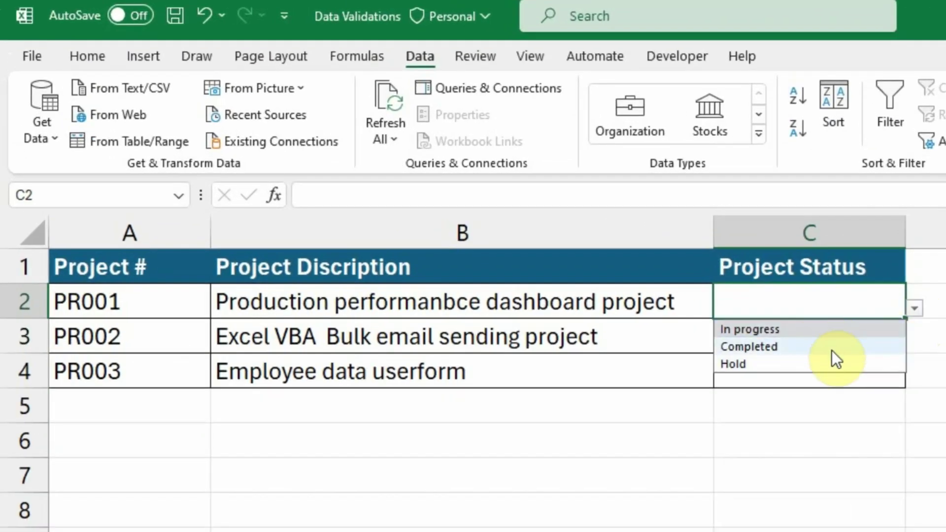
Pick Completed for PR002 in C3 and In progress for PR001 in C2.
left_click(851, 333)
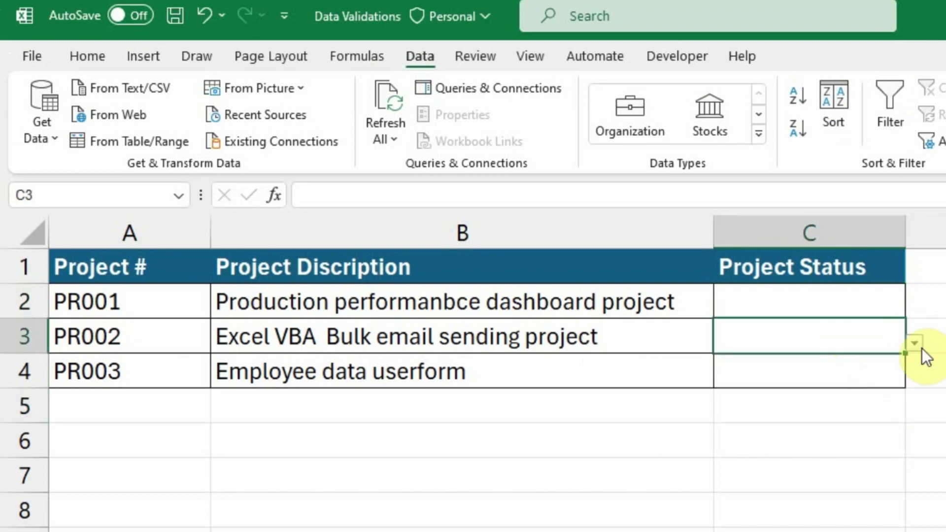
left_click(919, 345)
left_click(869, 381)
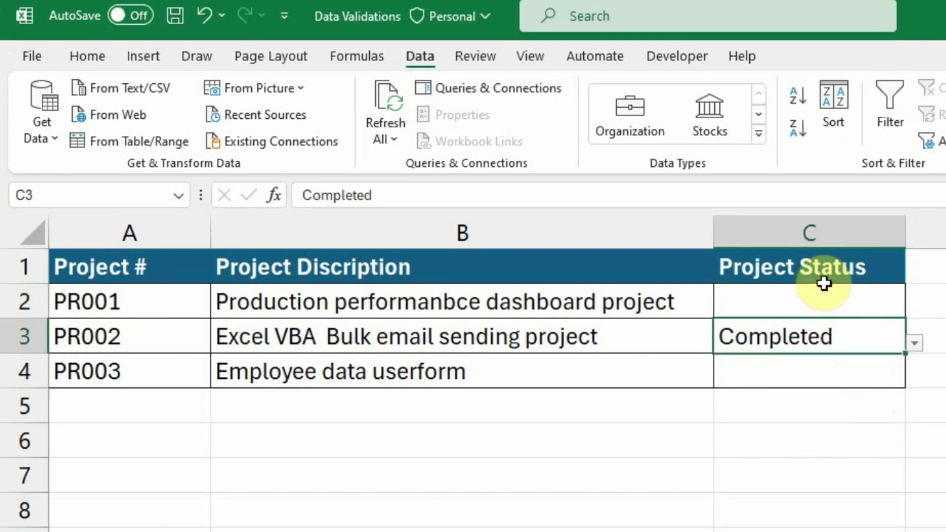
left_click(832, 302)
left_click(914, 309)
left_click(877, 329)
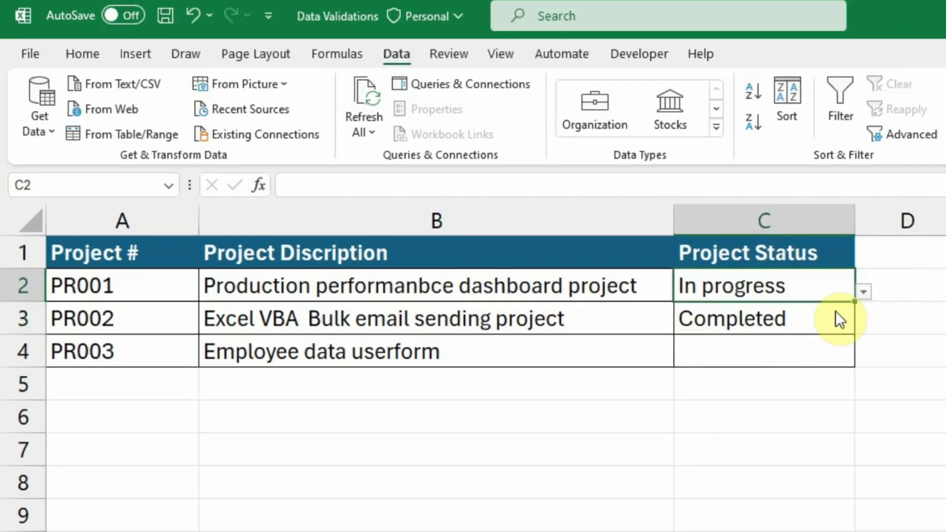
left_click(610, 255)
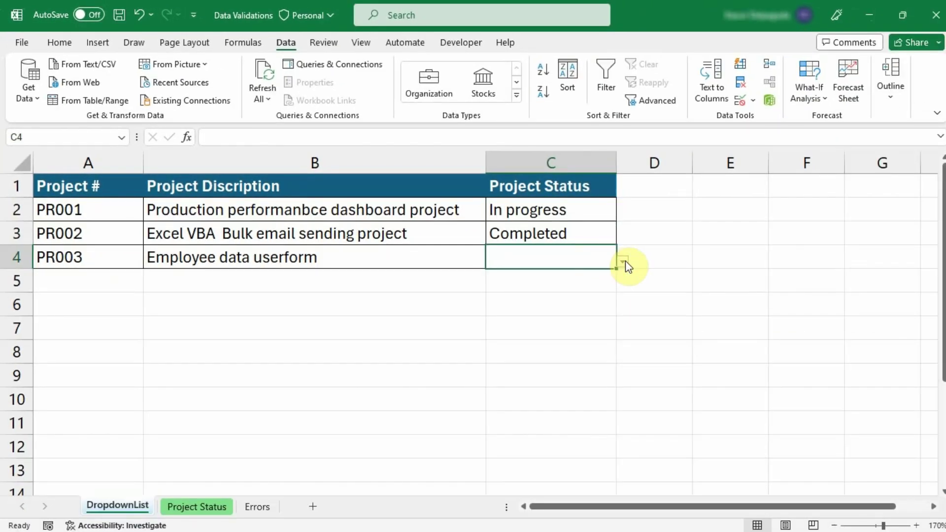
Enter the misspelled status 'Inprogress' in C4 to test the validation rule.
type("hj")
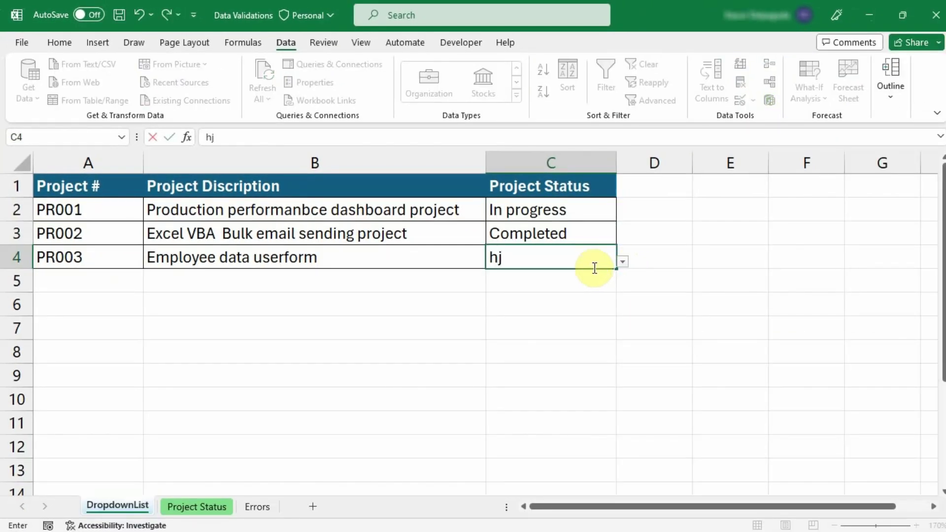
key("BackSpace")
key("BackSpace")
type("Inpro")
type("gr")
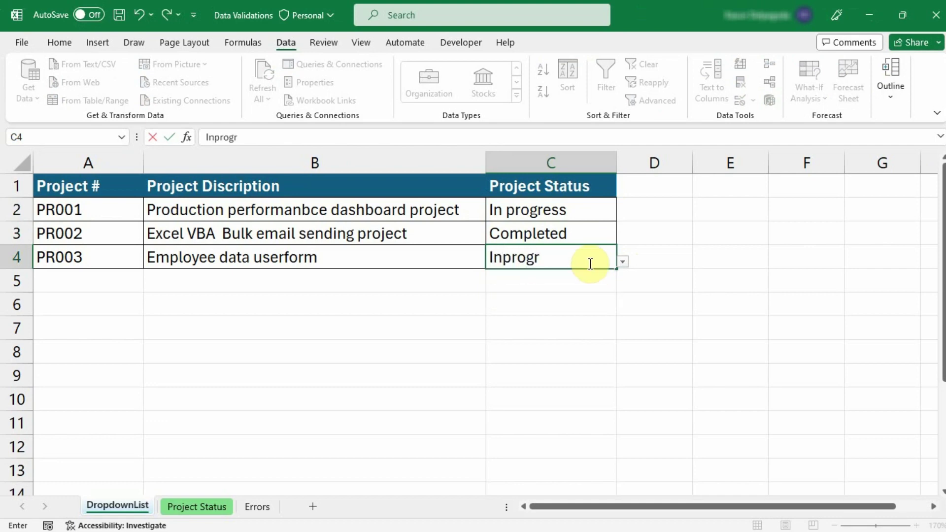
type("ess")
key("Return")
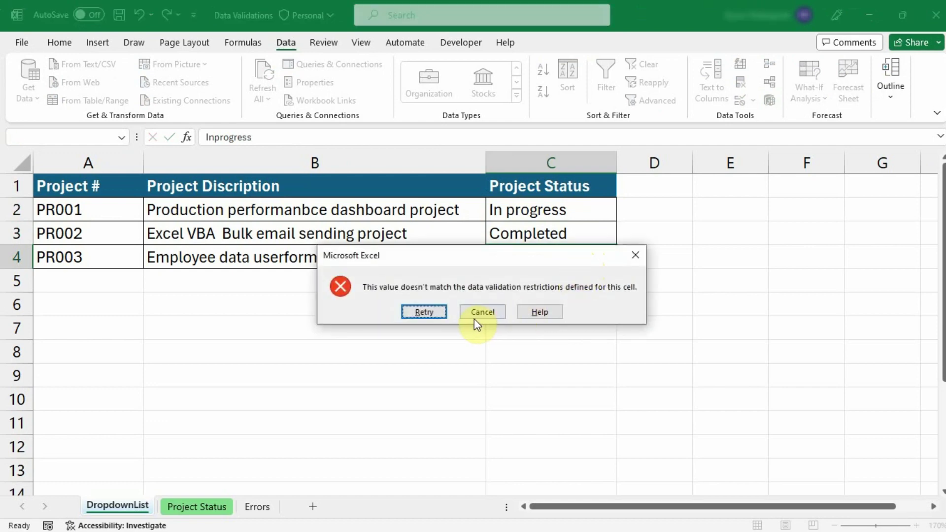
Cancel the rejected entry so C4 stays empty, then show C4's allowed statuses.
left_click(424, 312)
left_click(623, 262)
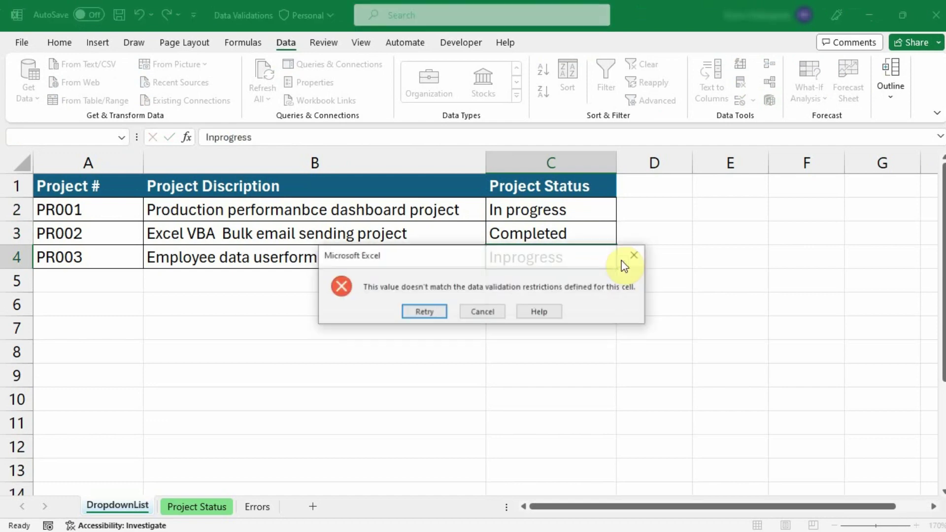
left_click(481, 312)
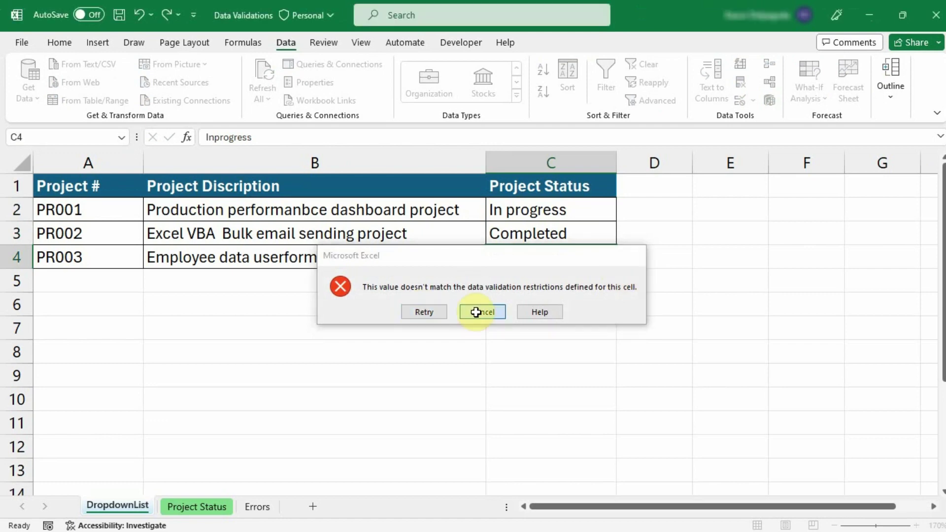
left_click(619, 271)
left_click(616, 268)
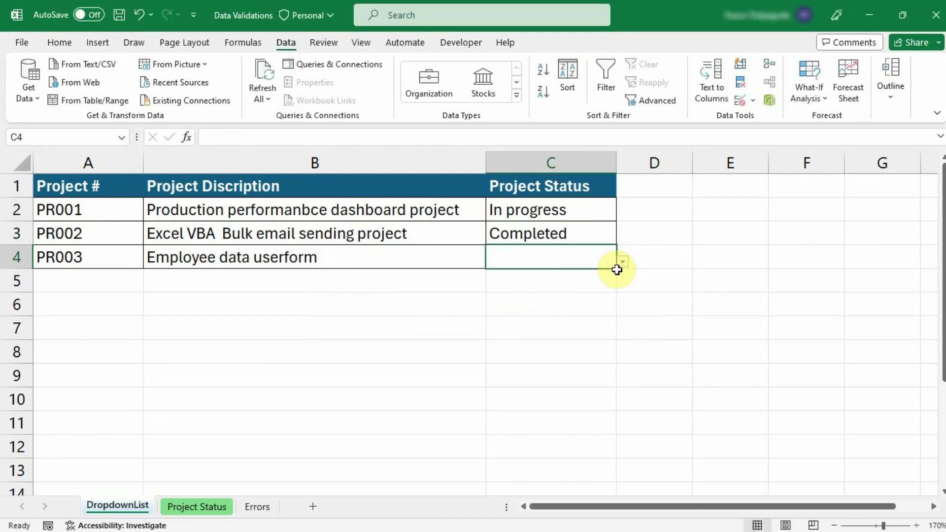
left_click(622, 263)
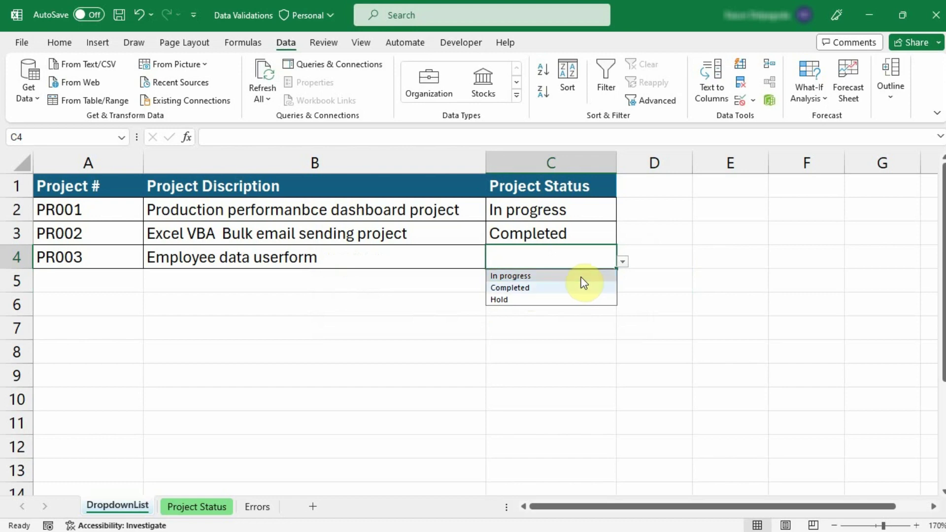
Choose Hold from C4's dropdown as PR003's status.
left_click(568, 300)
left_click(582, 296)
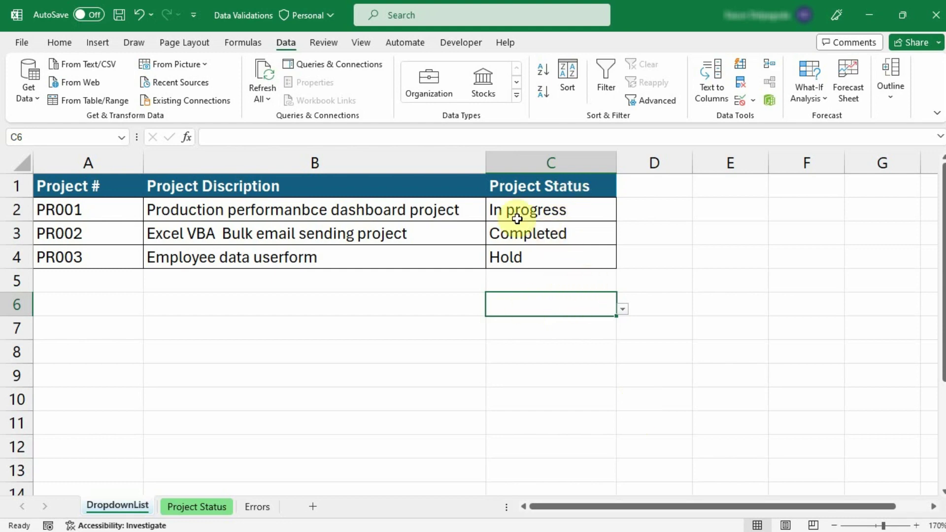
Delete the C2:C4 statuses and Clear All data validation from C2:C10.
left_click_drag(517, 212, 544, 272)
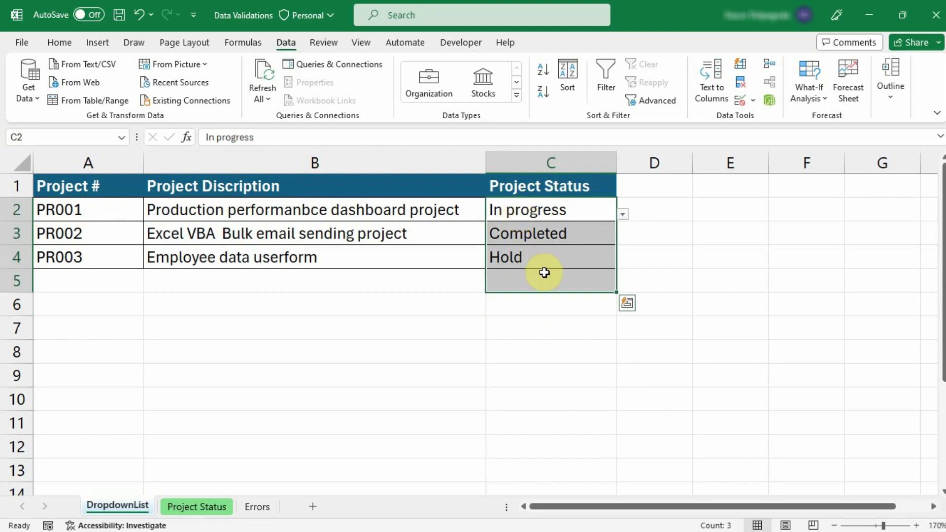
key("Delete")
mouse_move(526, 234)
left_mouse_down()
mouse_move(534, 213)
mouse_move(517, 411)
left_mouse_up()
key("alt+a")
key("v")
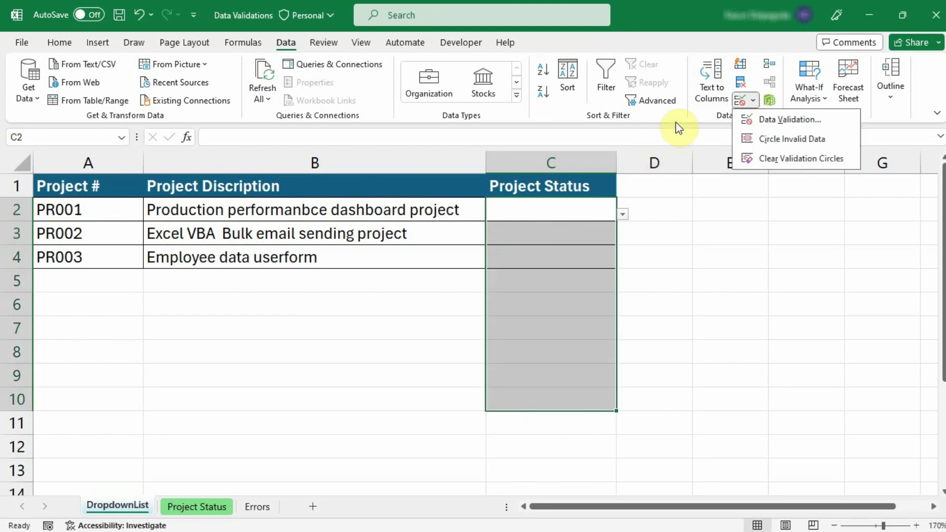
left_click(787, 123)
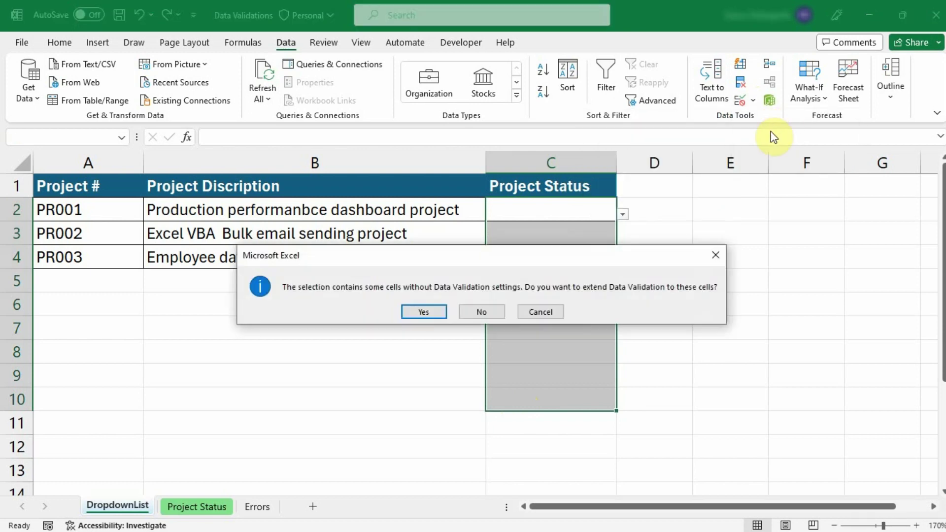
left_click(423, 309)
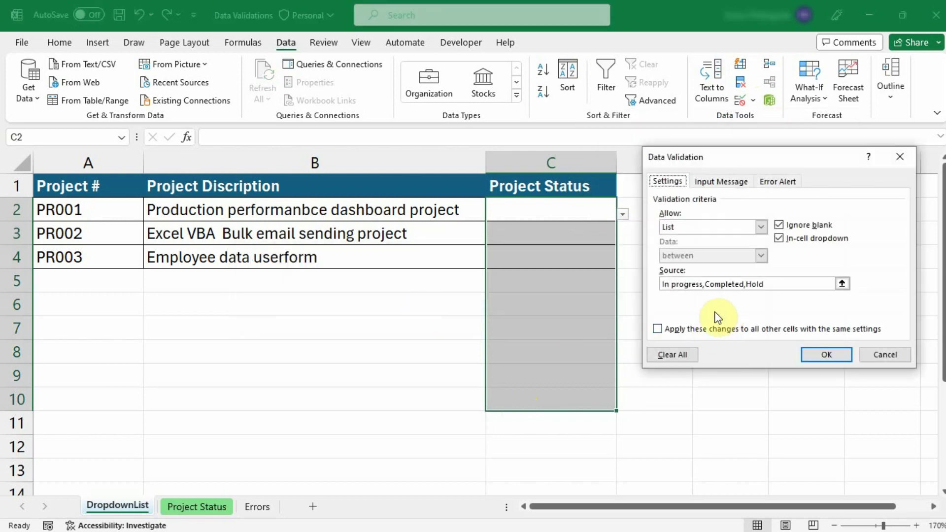
left_click(672, 354)
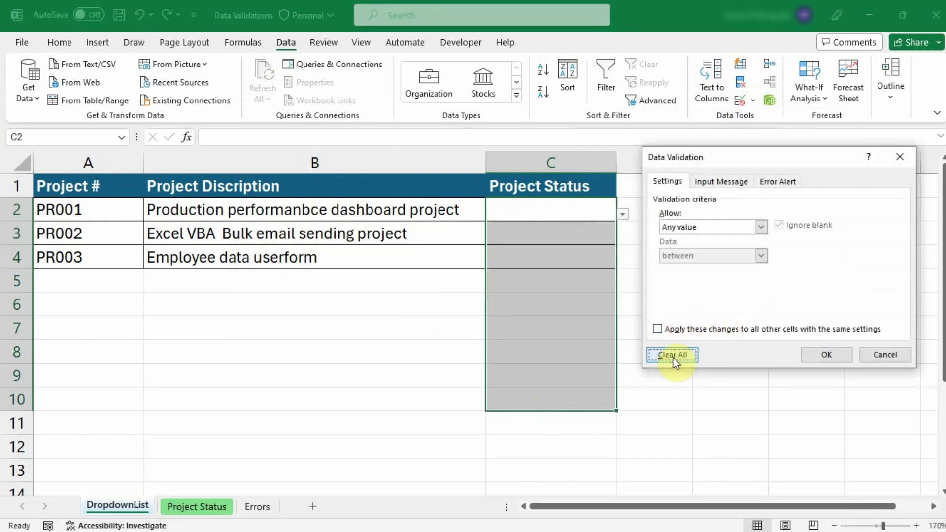
left_click(659, 329)
left_click(826, 355)
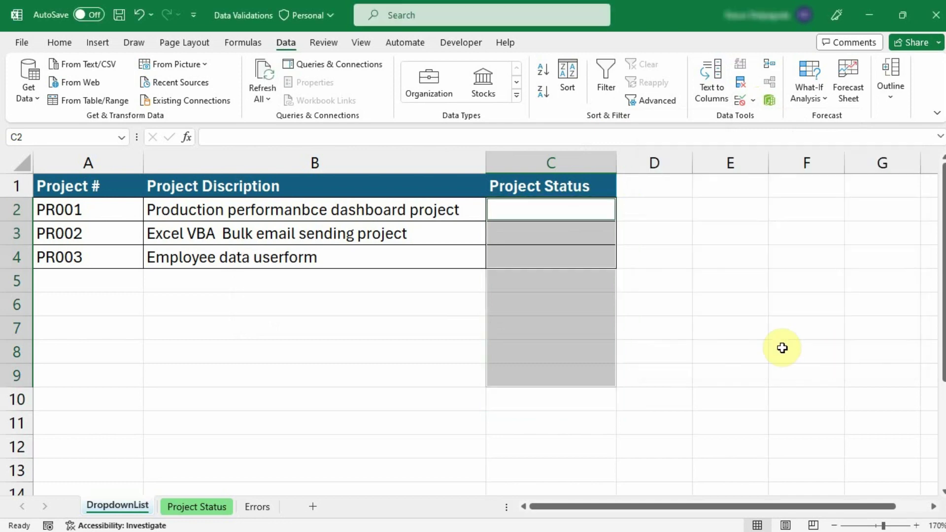
Click through C4, C3 and C2 to confirm the dropdowns are gone.
left_click(739, 350)
left_click(607, 255)
left_click(600, 230)
left_click(591, 212)
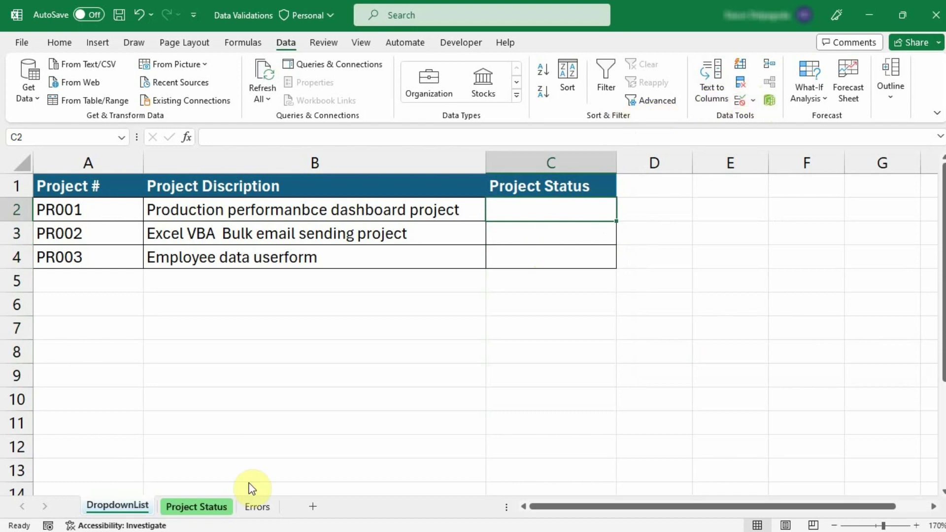
Give C2 a List validation sourced from 'Project Status'!$A$2:$A$7.
left_click(200, 506)
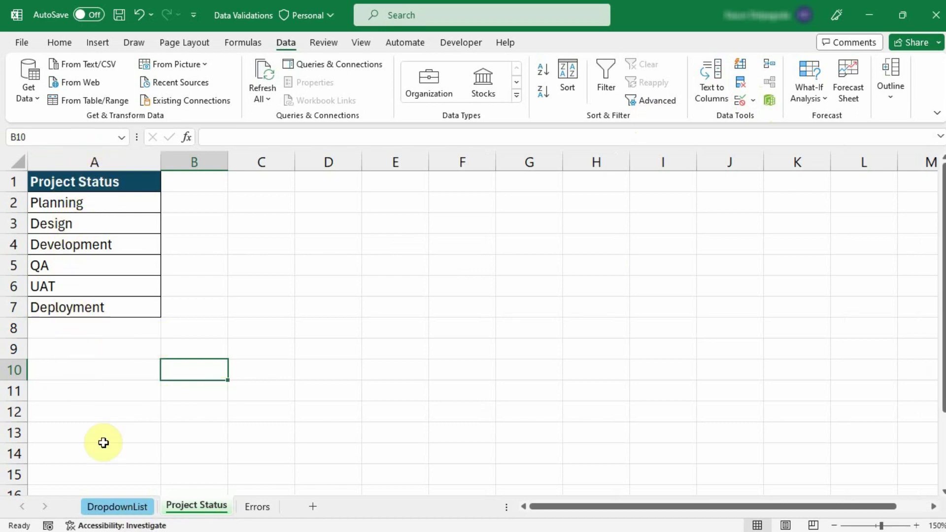
left_click(123, 508)
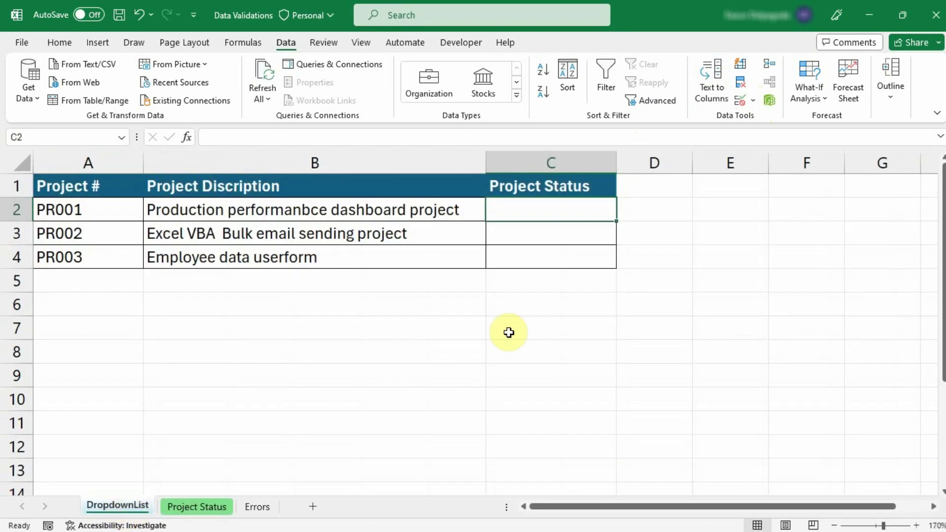
left_click(752, 103)
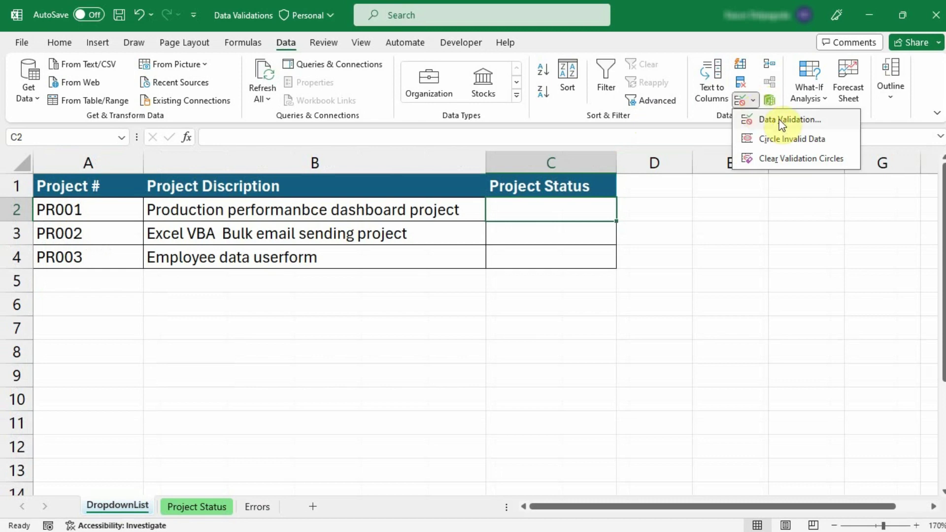
left_click(766, 120)
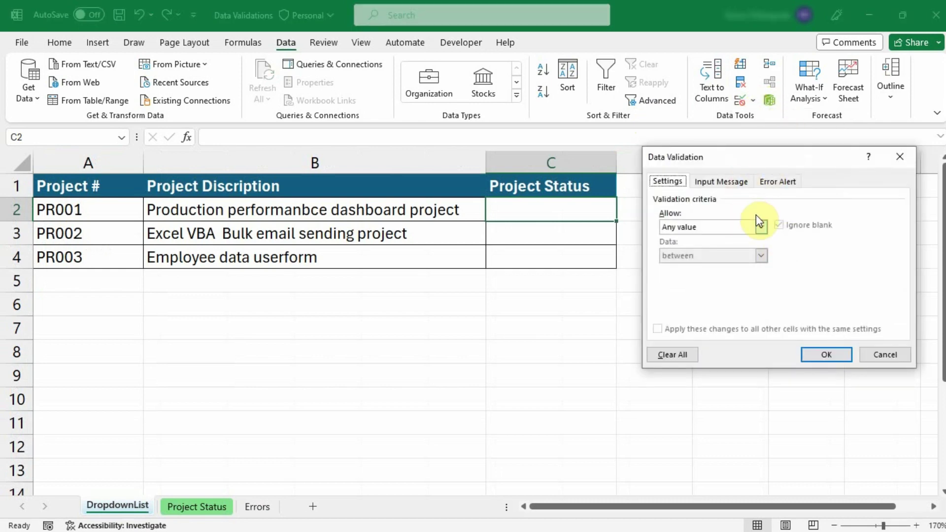
left_click(762, 226)
left_click(704, 266)
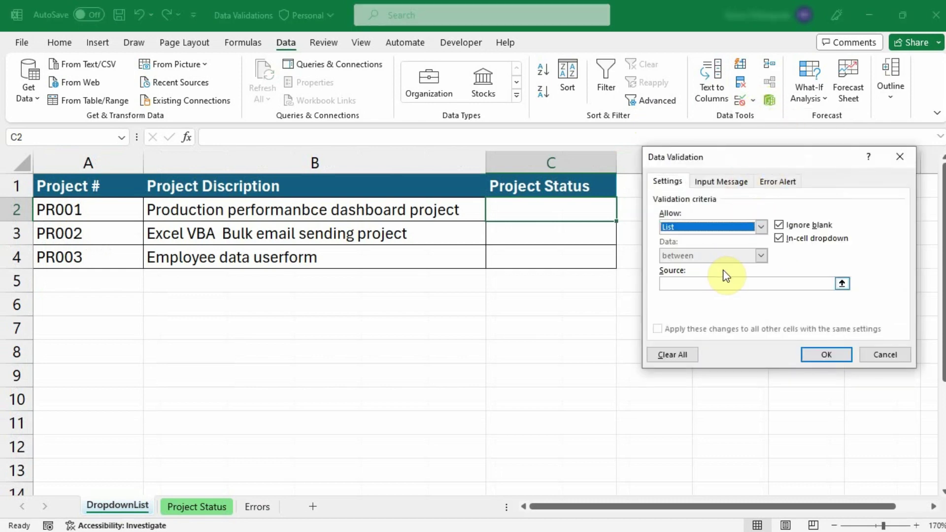
left_click(842, 284)
left_click(842, 283)
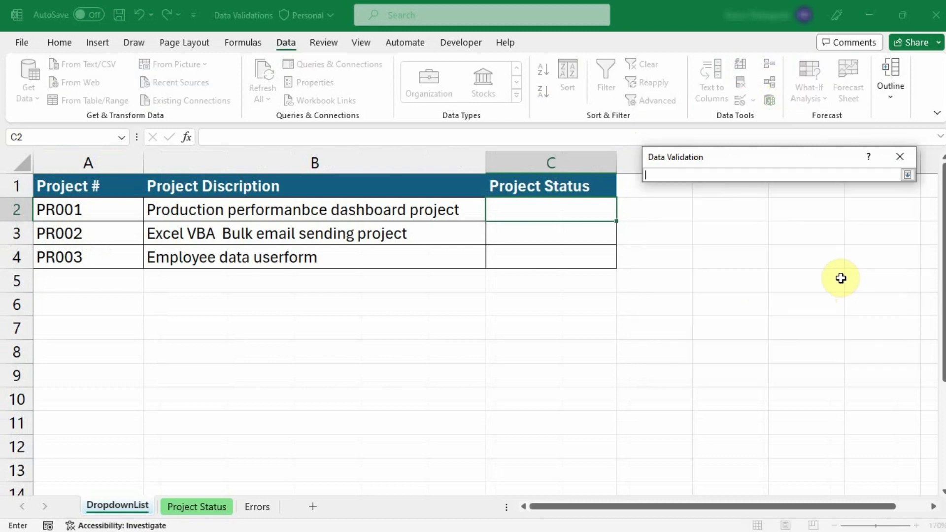
left_click(178, 505)
mouse_move(74, 205)
left_mouse_down()
mouse_move(46, 275)
mouse_move(47, 303)
left_mouse_up()
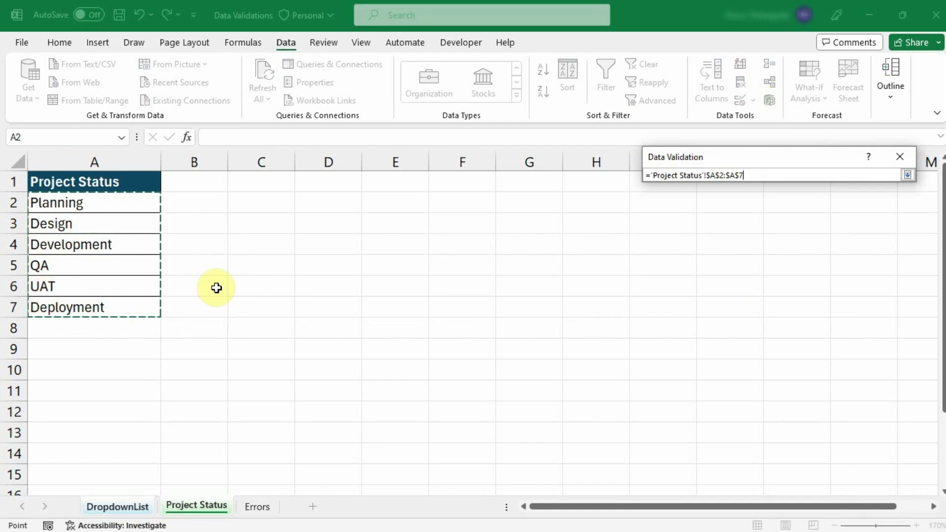
key("Return")
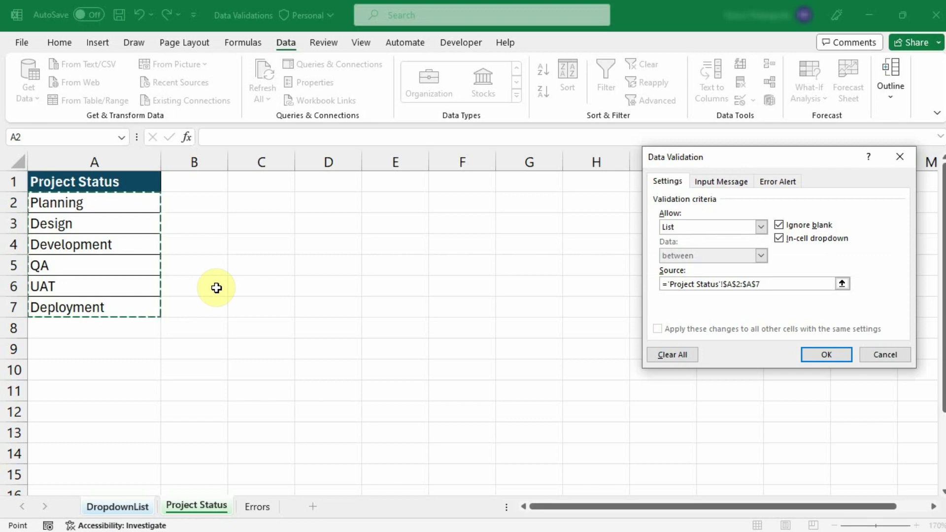
left_click(824, 354)
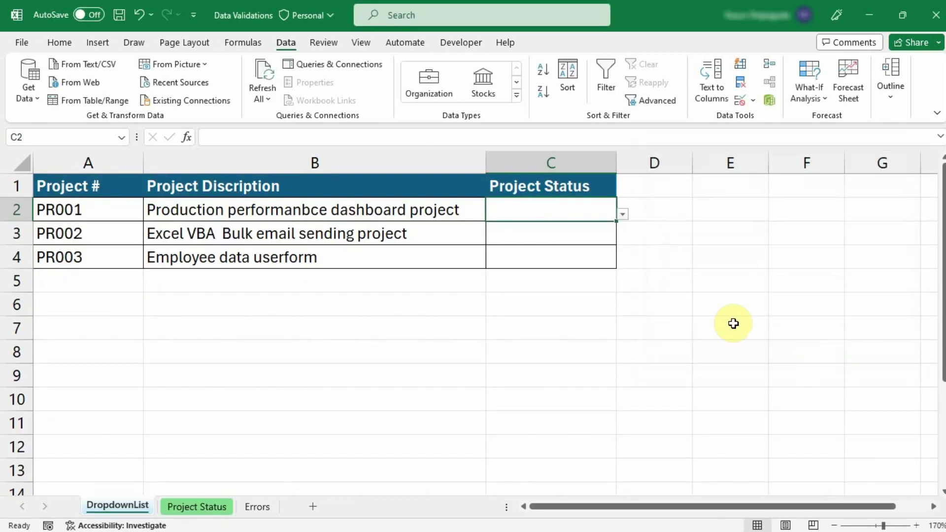
Choose Development from C2's new dropdown as PR001's status.
left_click(585, 232)
left_click(589, 212)
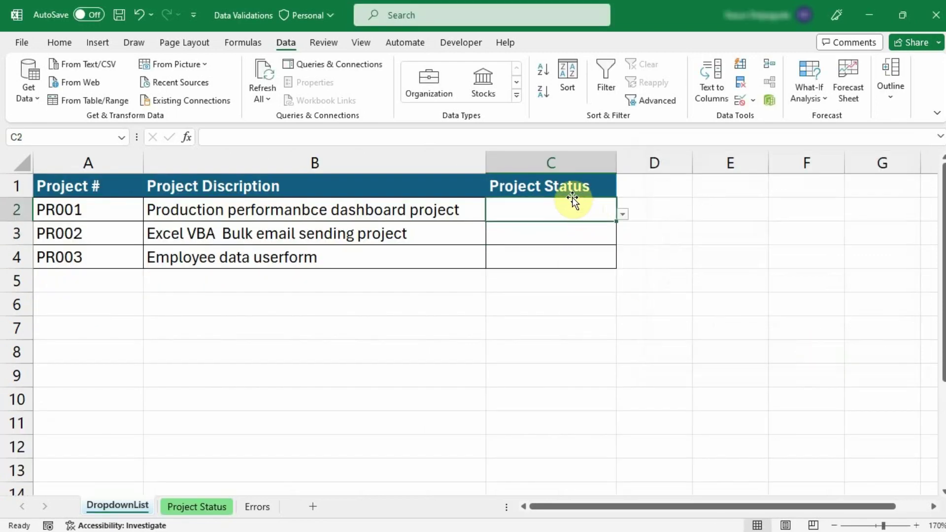
left_click(622, 214)
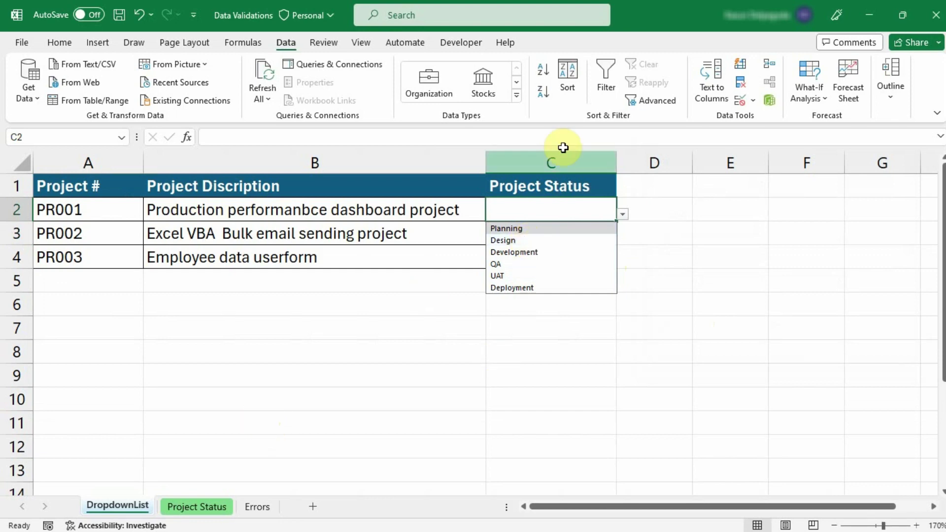
left_click(589, 251)
left_click(622, 214)
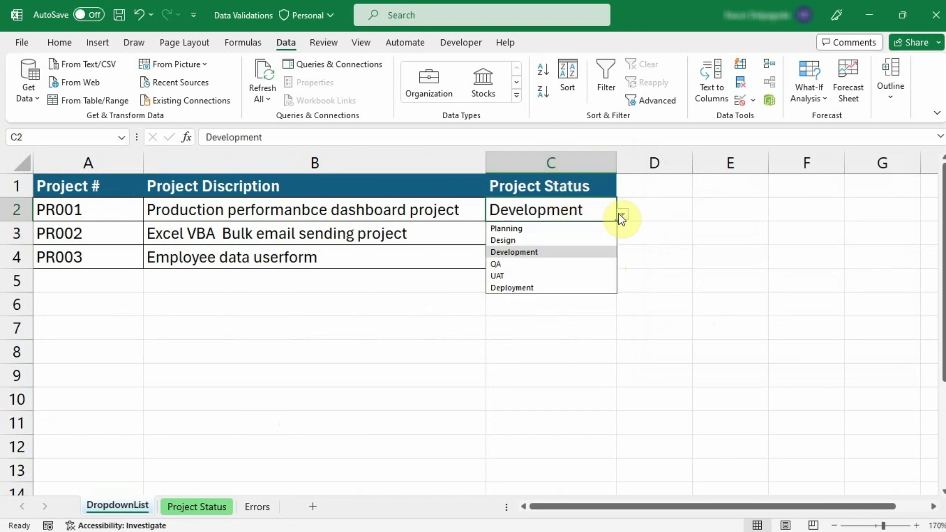
left_click(536, 327)
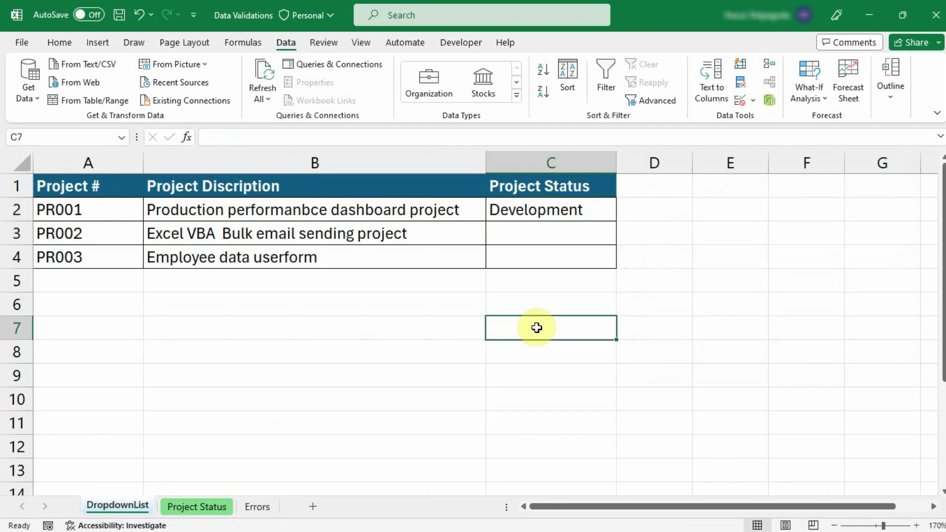
left_click(189, 506)
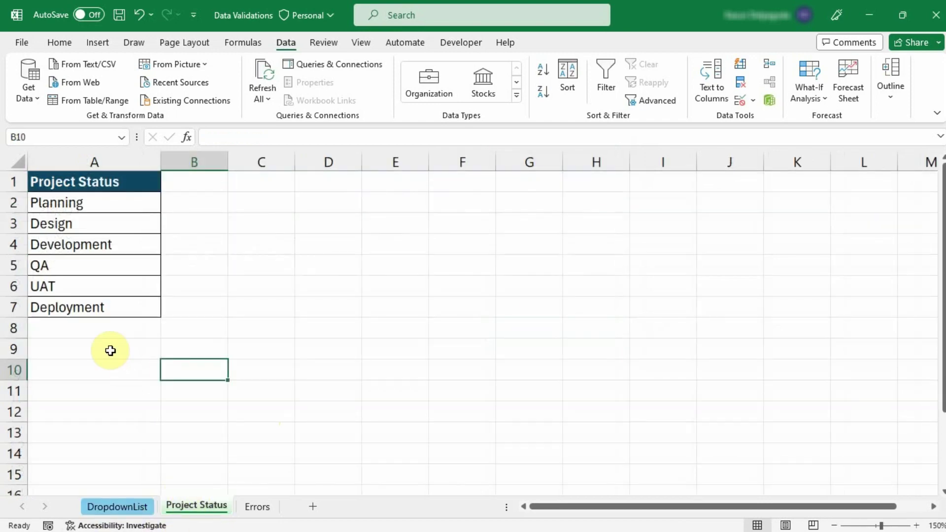
Add Hold in A8 of the Project Status sheet and check whether C2's dropdown lists it.
left_click(111, 332)
type("Hold")
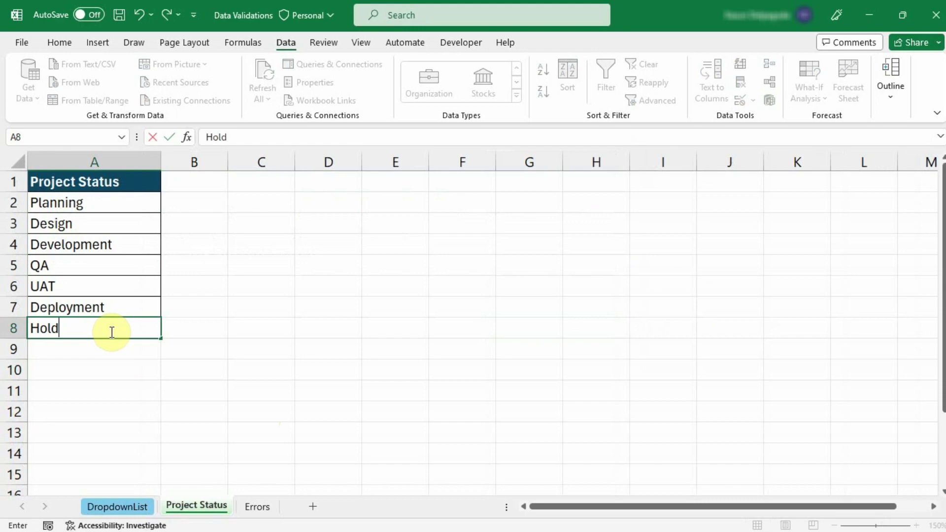
key("Return")
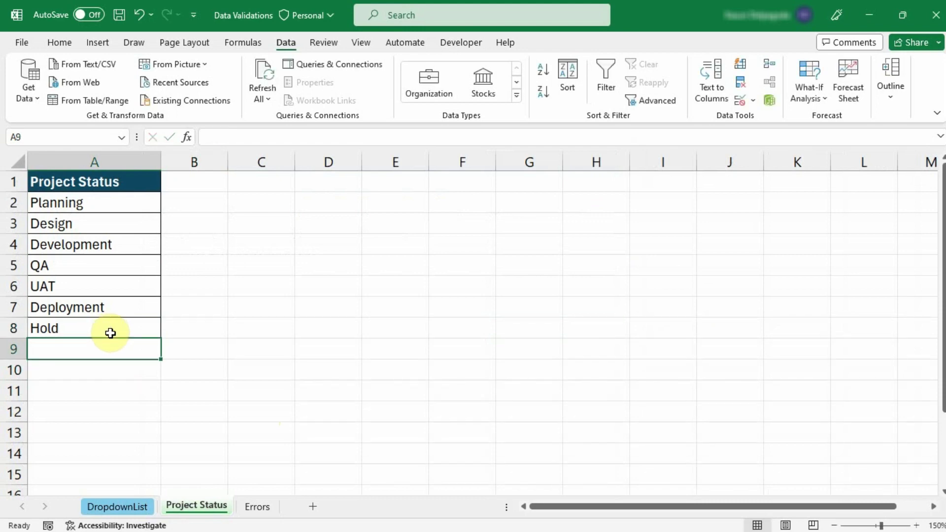
left_click(121, 506)
left_click(562, 216)
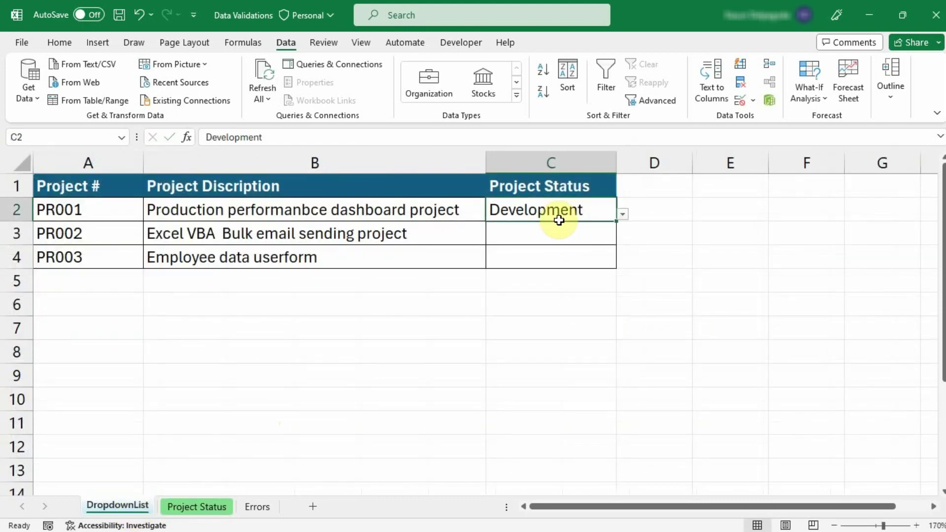
left_click(622, 214)
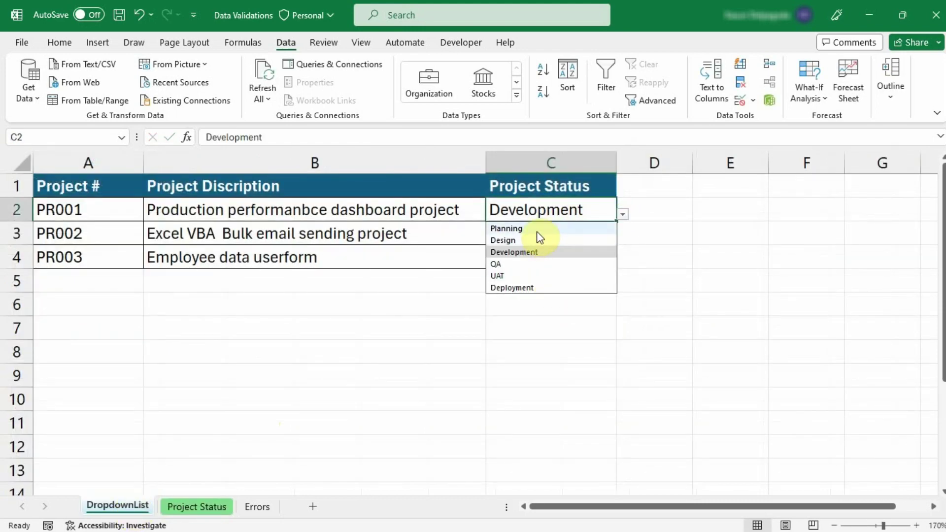
left_click(655, 232)
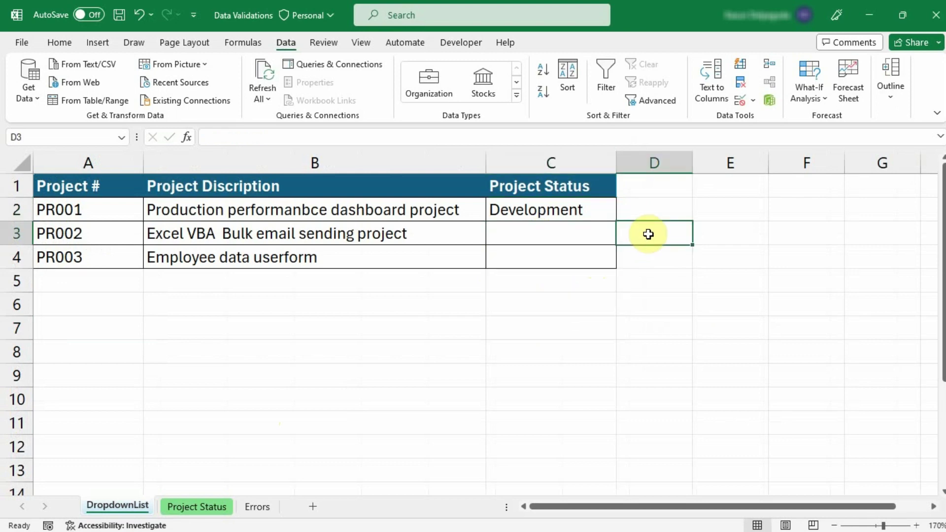
Inspect C2's Data Validation source range and compare it with the status list.
left_click(571, 211)
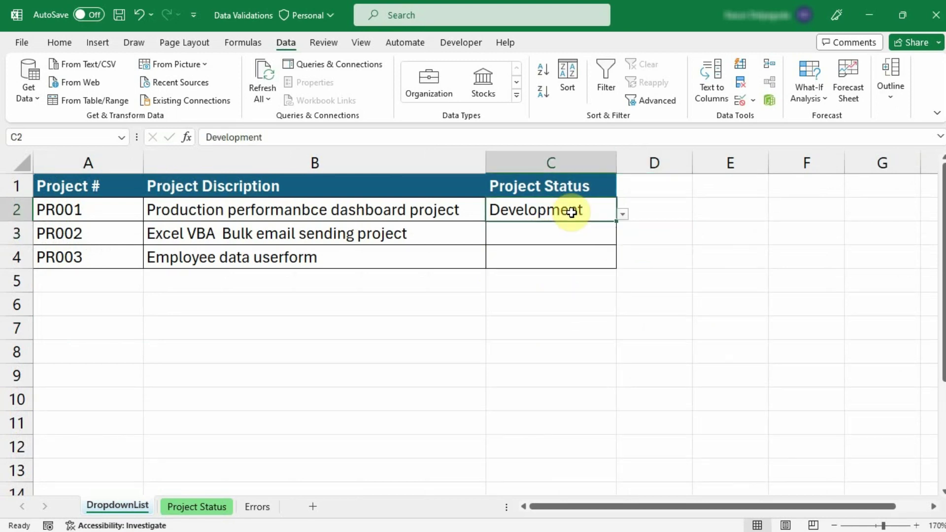
left_click(755, 102)
left_click(779, 121)
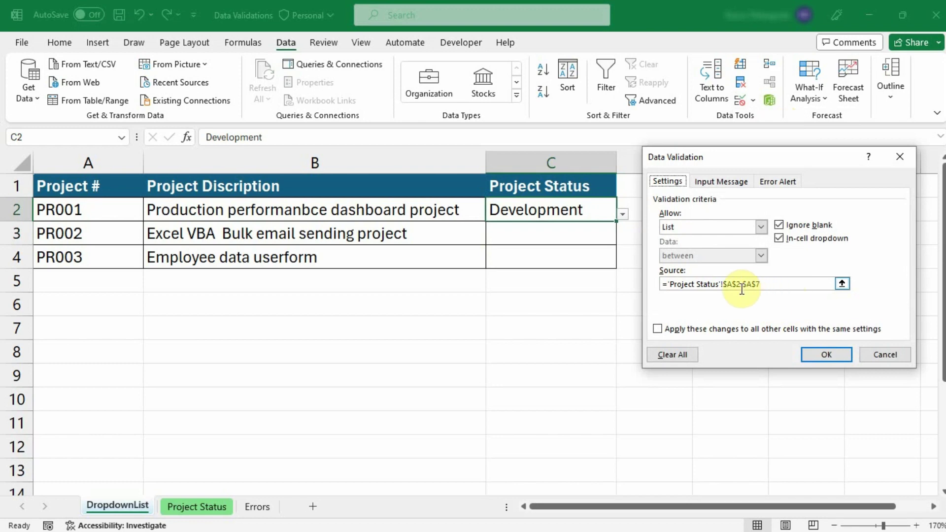
left_click(896, 160)
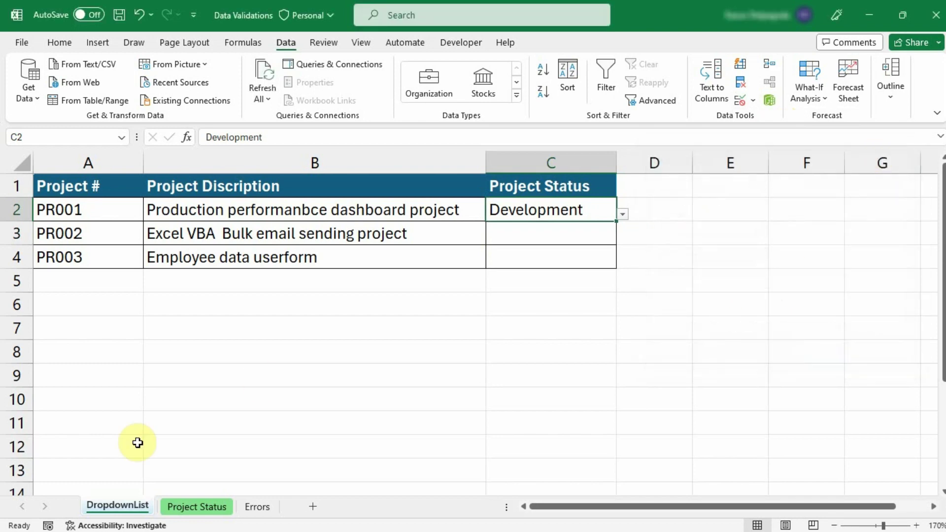
left_click(192, 507)
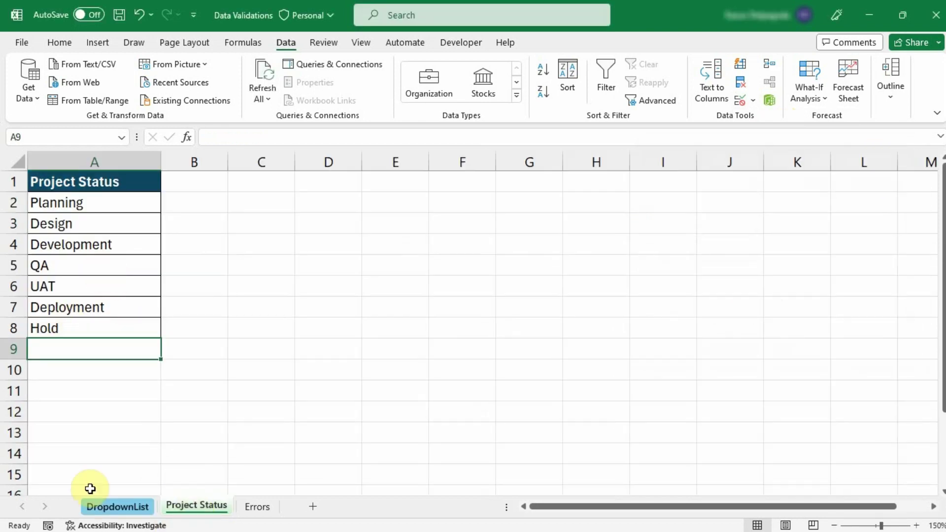
left_click(127, 506)
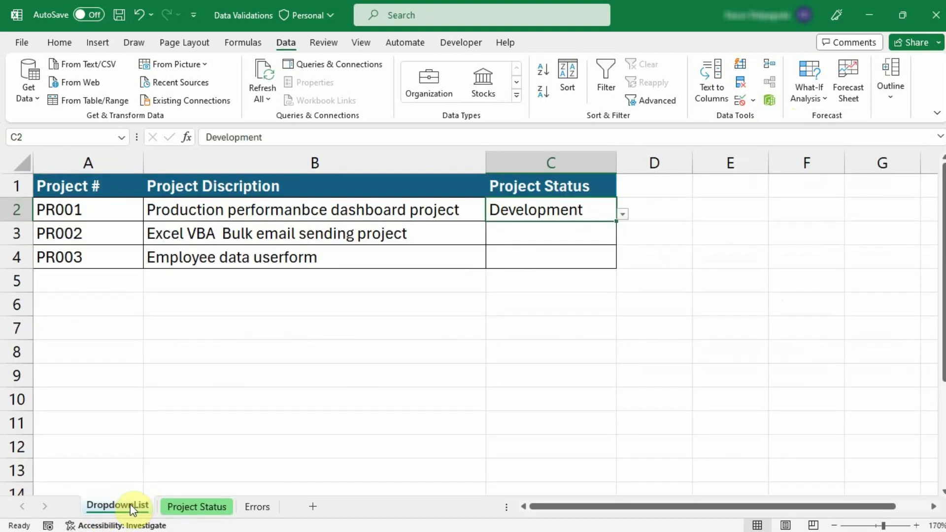
Recheck the A2:A7 source range, then select row 8 holding Hold on the Project Status sheet.
left_click(753, 100)
left_click(774, 123)
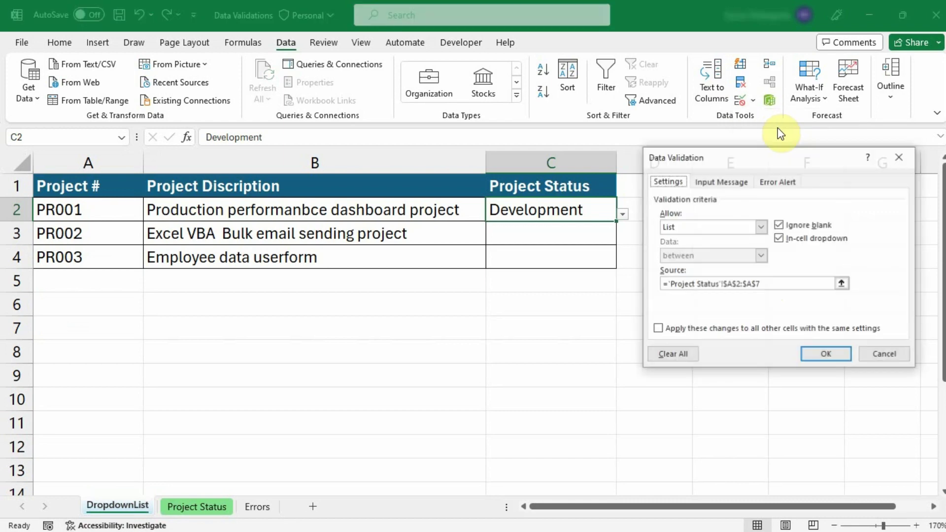
left_click(776, 284)
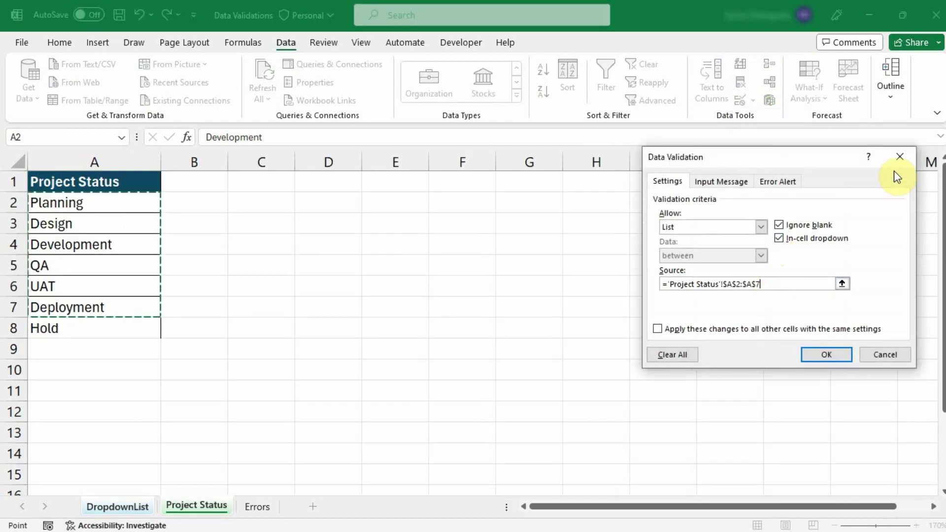
left_click(900, 156)
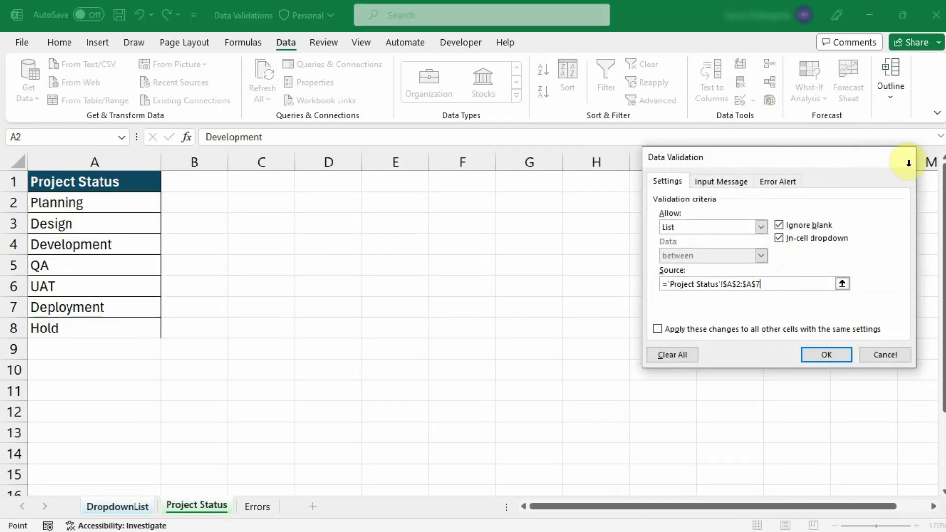
left_click(264, 397)
left_click(187, 503)
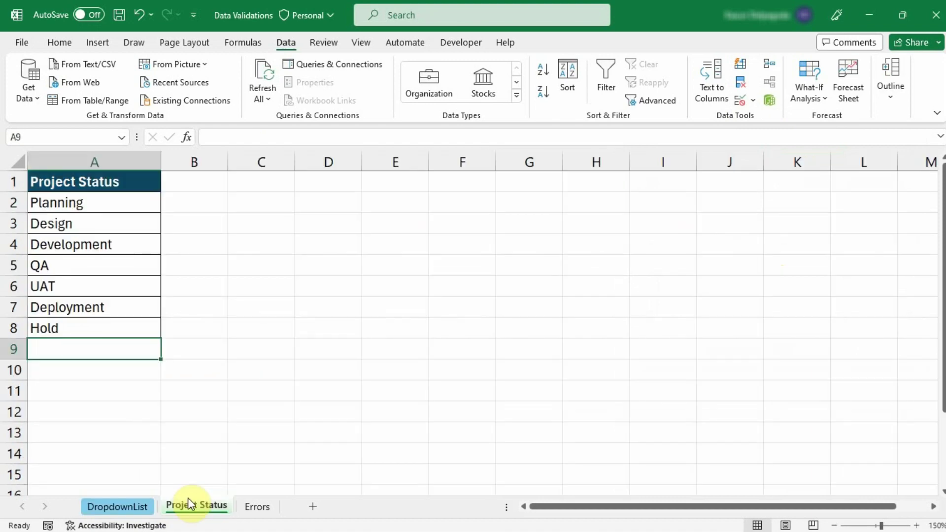
left_click(298, 370)
left_click(12, 328)
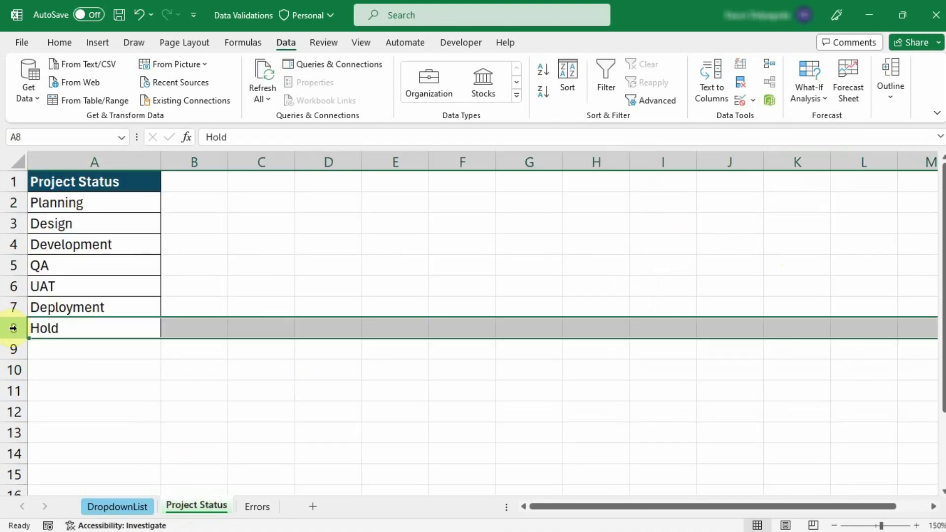
Cut row 8 and insert it above row 4 so Hold sits in A4.
right_click(13, 328)
left_click(66, 98)
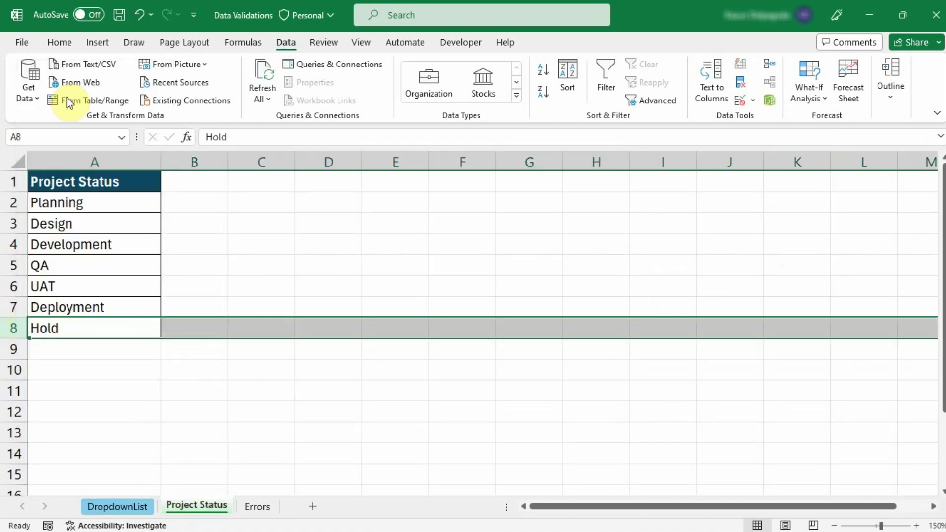
right_click(14, 246)
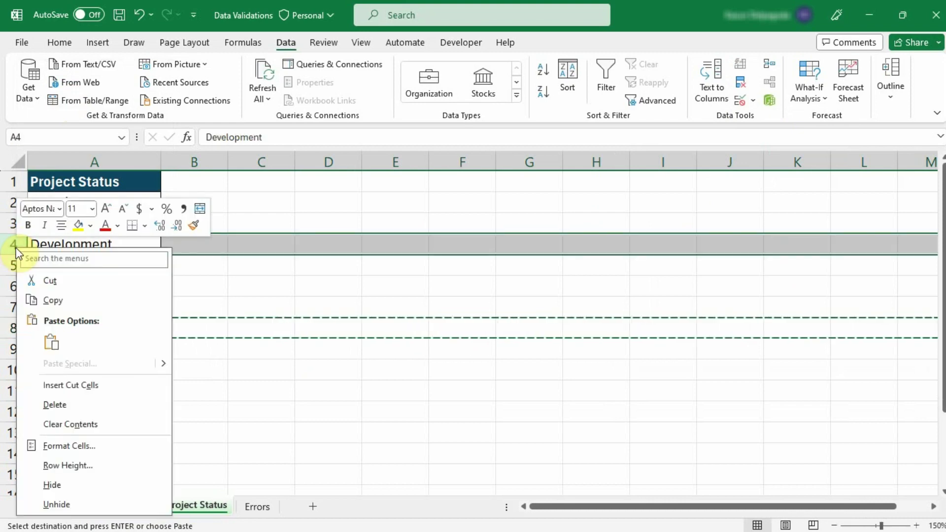
left_click(80, 385)
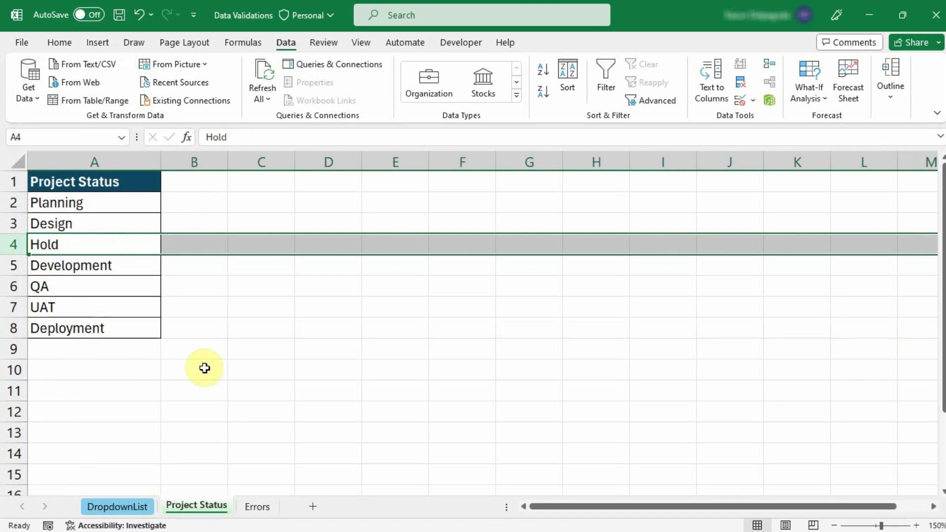
Check C2's dropdown now offers Hold, then review the A2:A8 status list.
left_click(117, 507)
left_click(599, 216)
left_click(624, 216)
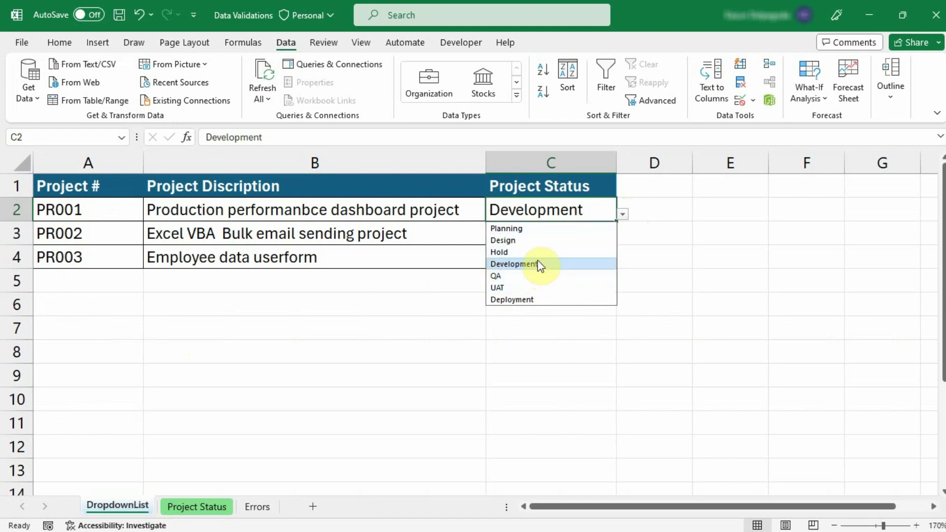
left_click(190, 505)
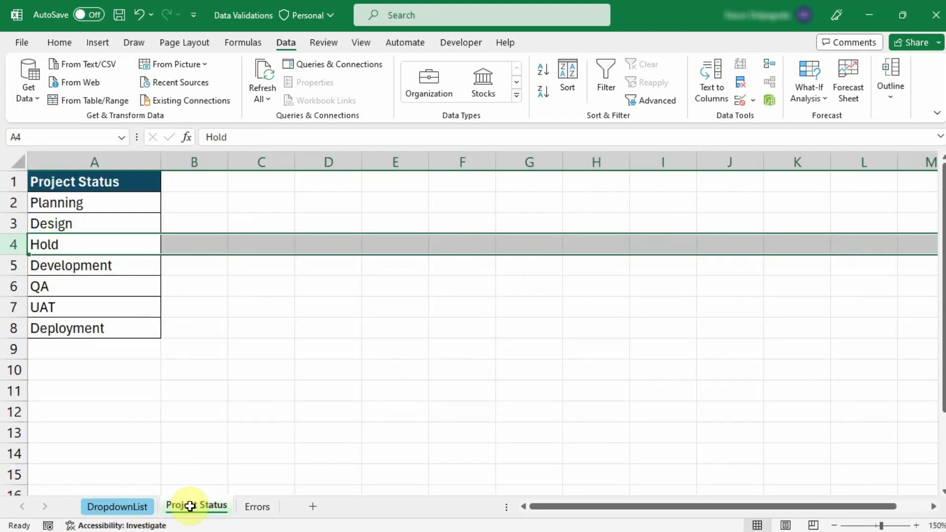
left_click_drag(106, 203, 106, 324)
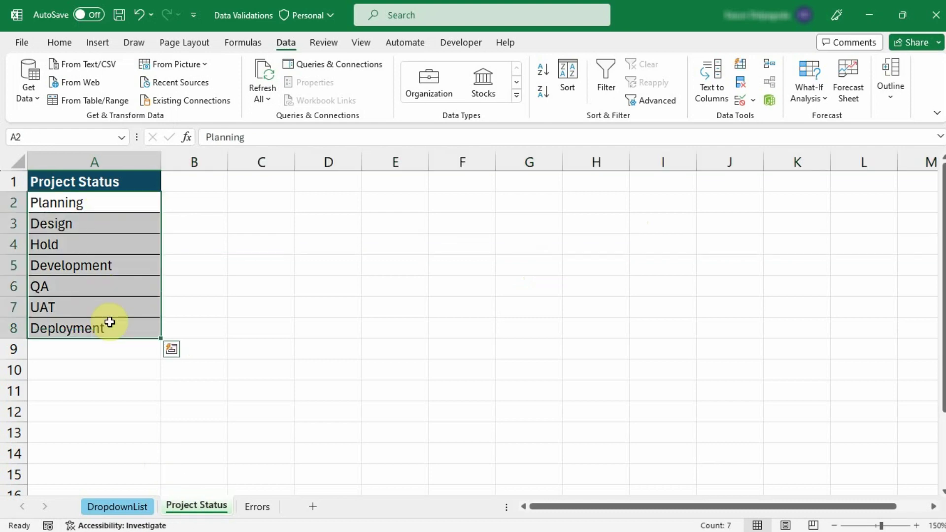
left_click(300, 302)
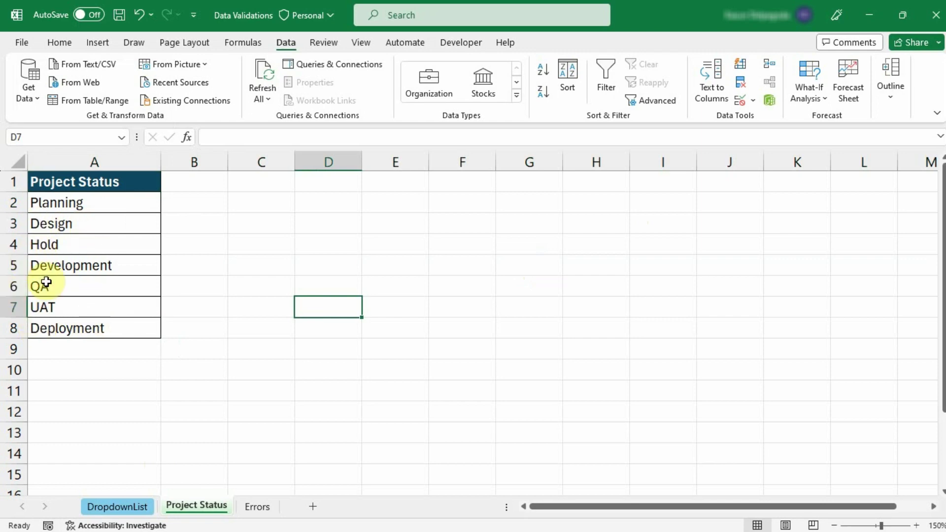
left_click(131, 507)
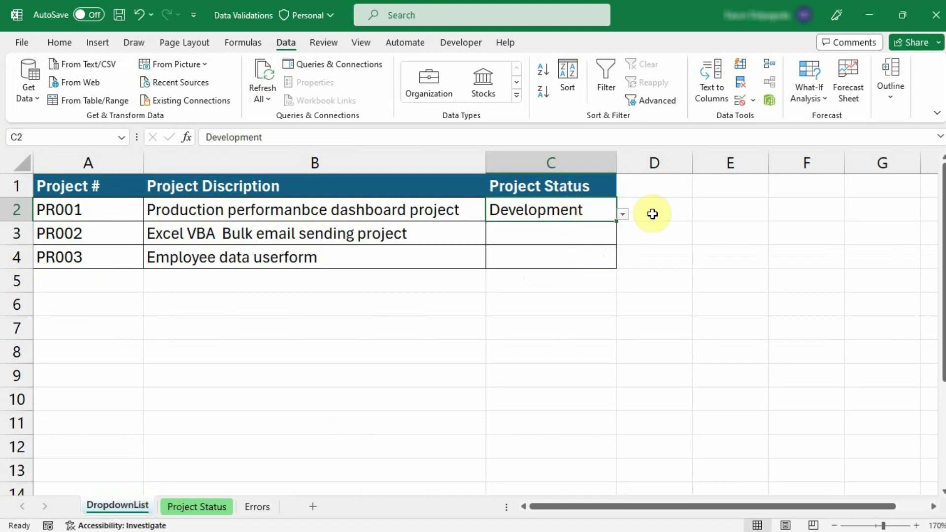
left_click(179, 505)
left_click(96, 184)
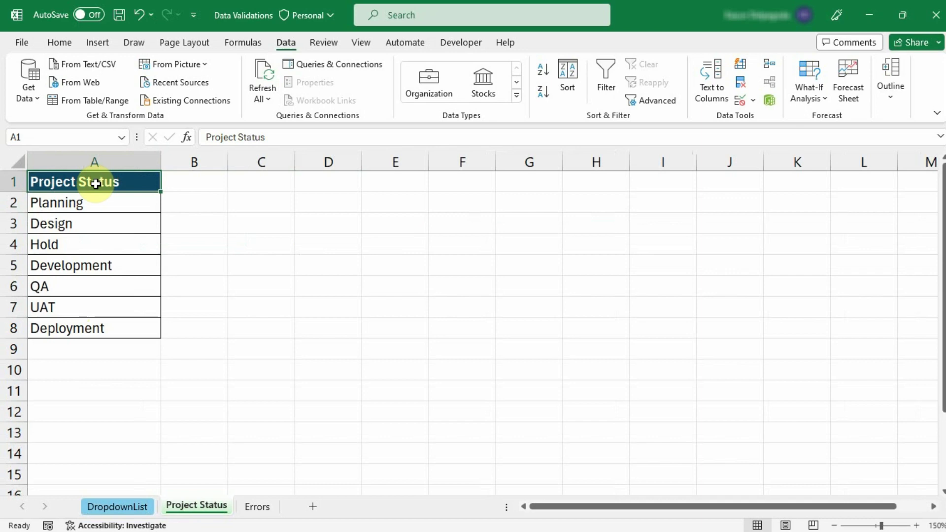
Convert the status list A1:A8 into a table with headers and apply a plain Light table style.
key("ctrl+t")
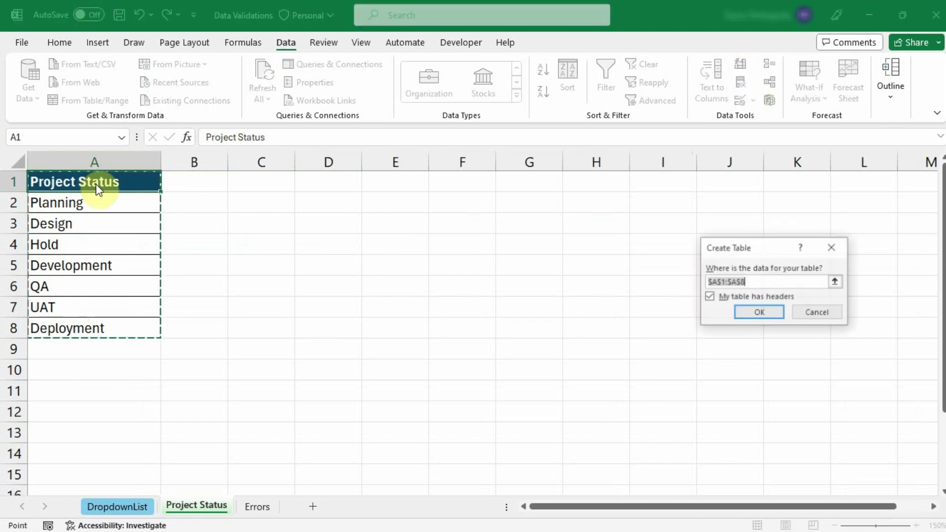
left_click(746, 313)
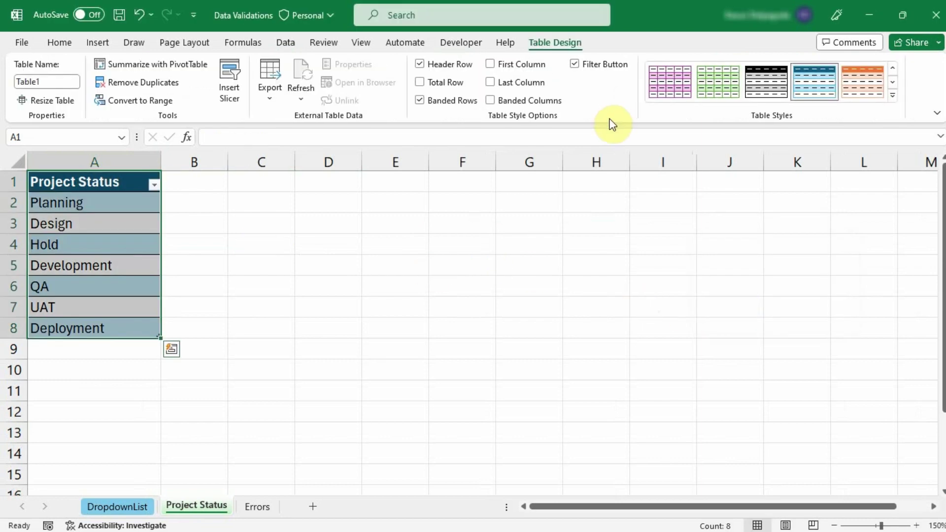
left_click(893, 96)
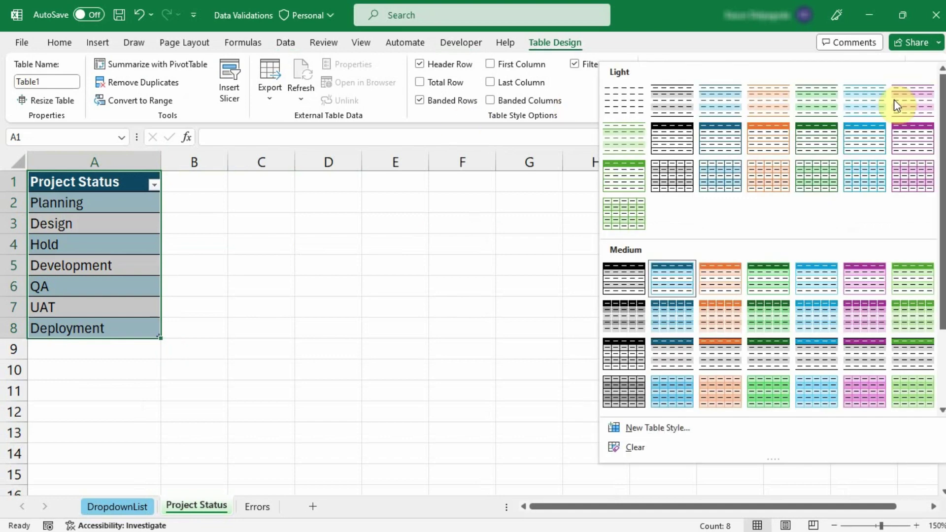
left_click(685, 108)
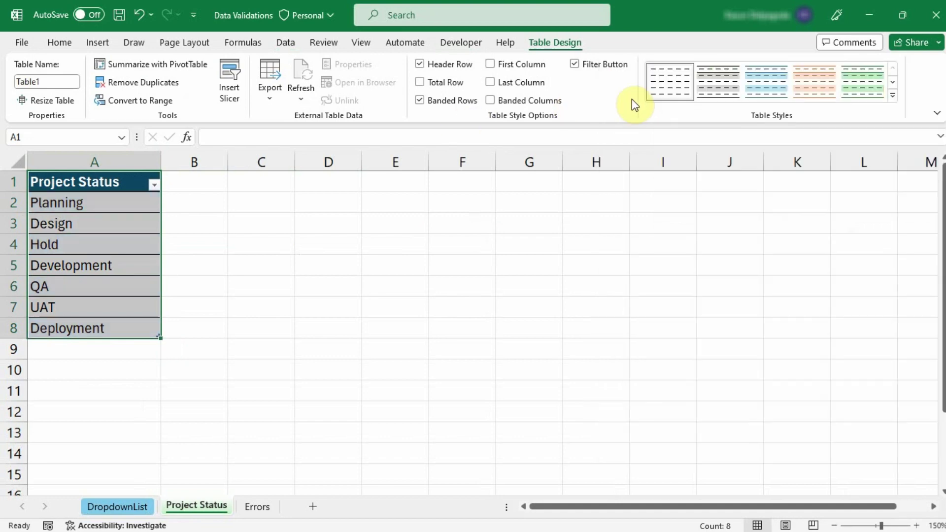
left_click_drag(349, 243, 362, 258)
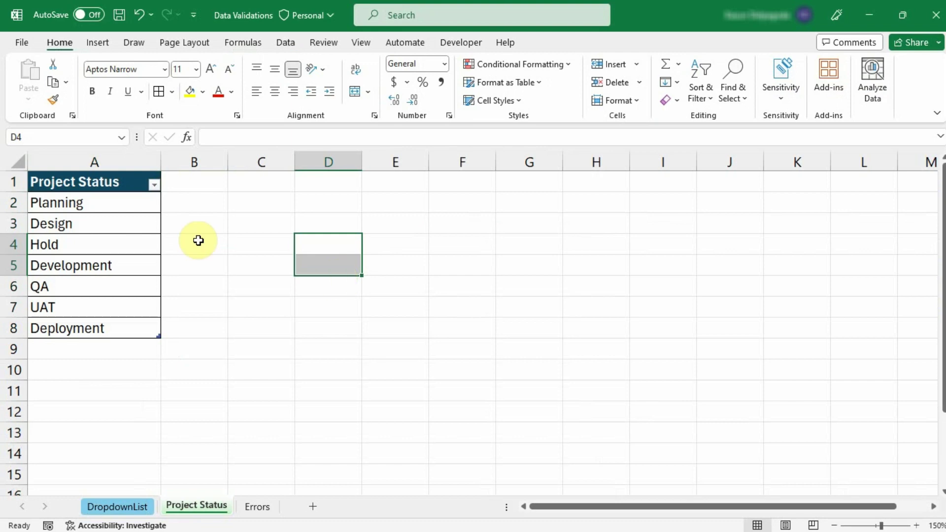
Rename the table from Table1 to tblStatus.
left_click(109, 182)
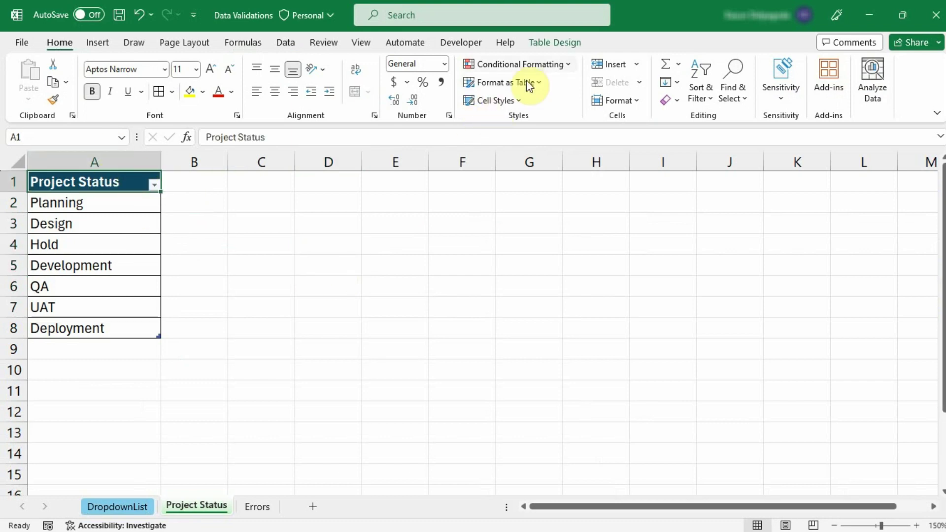
left_click(547, 42)
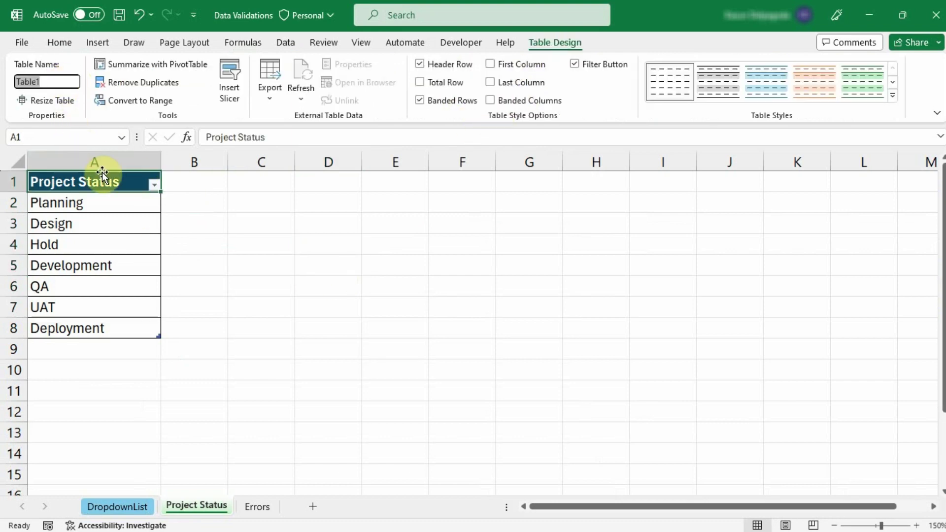
key("BackSpace")
type("tblStatus")
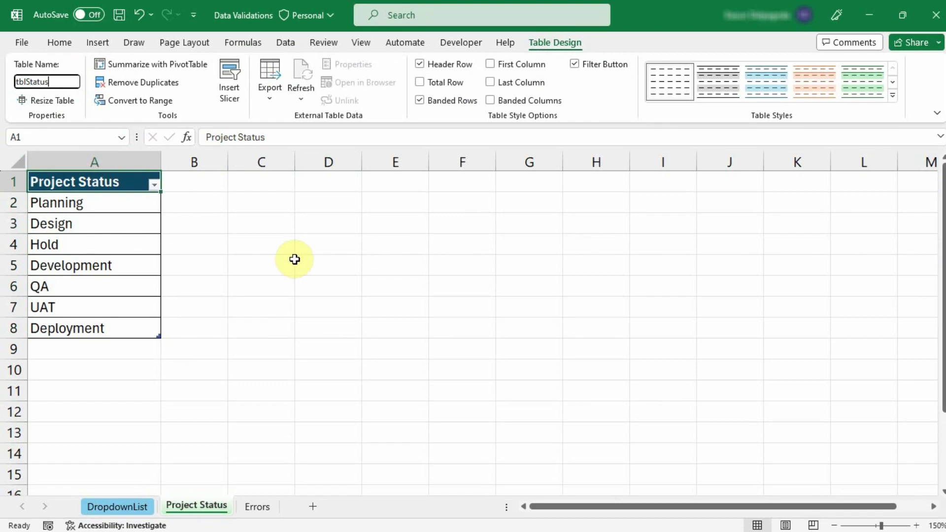
left_click_drag(307, 244, 327, 261)
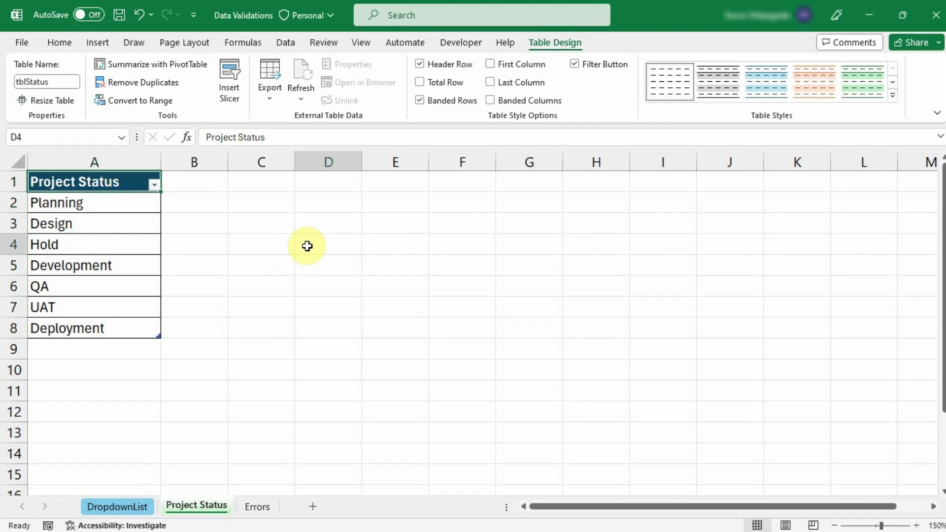
left_click(343, 181)
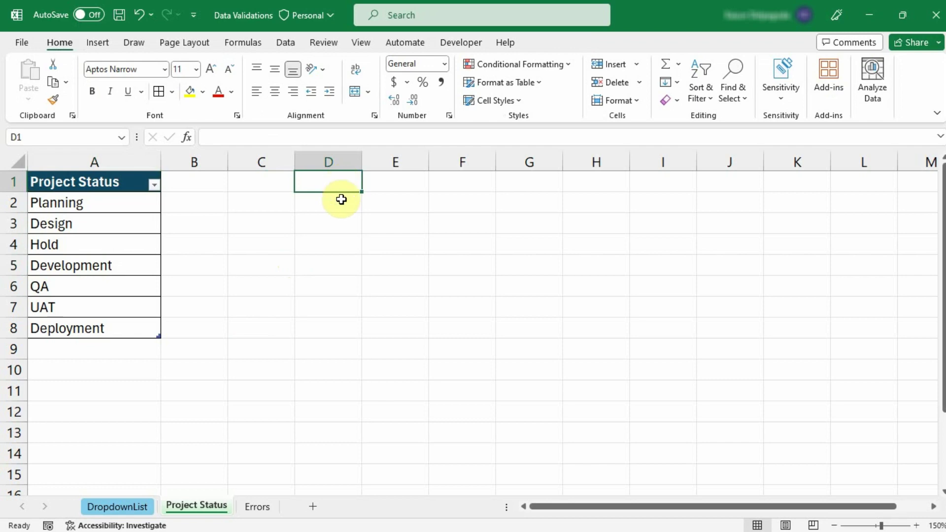
Enter =tblStatus[Project Status] in D1 to spill the status list.
type("=")
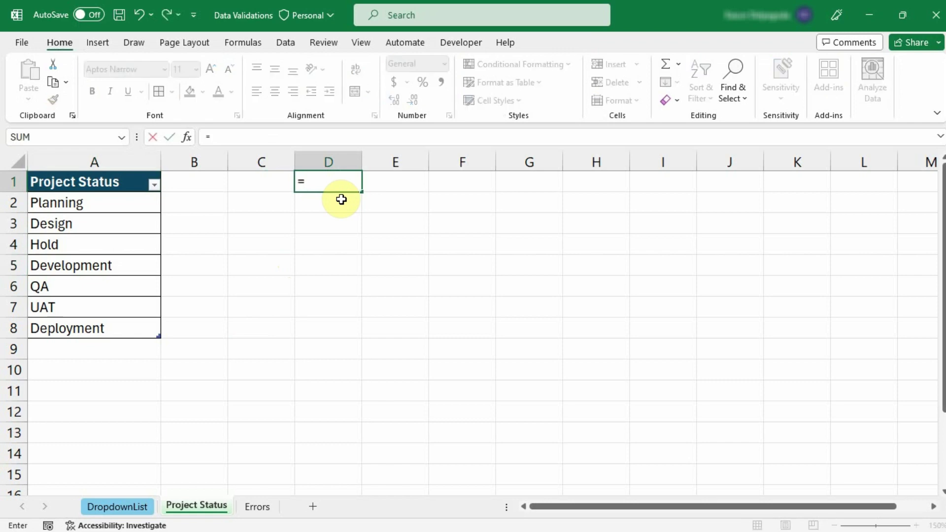
type("ta")
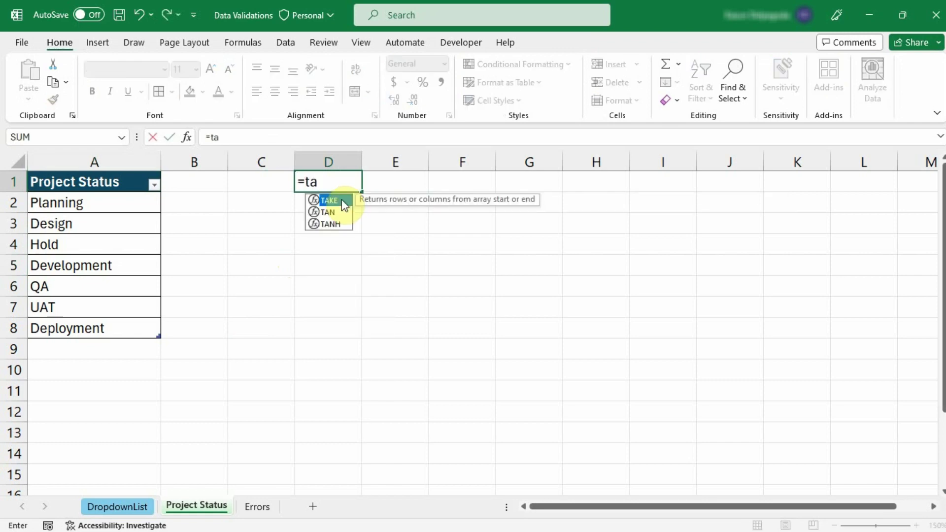
key("BackSpace")
type("b")
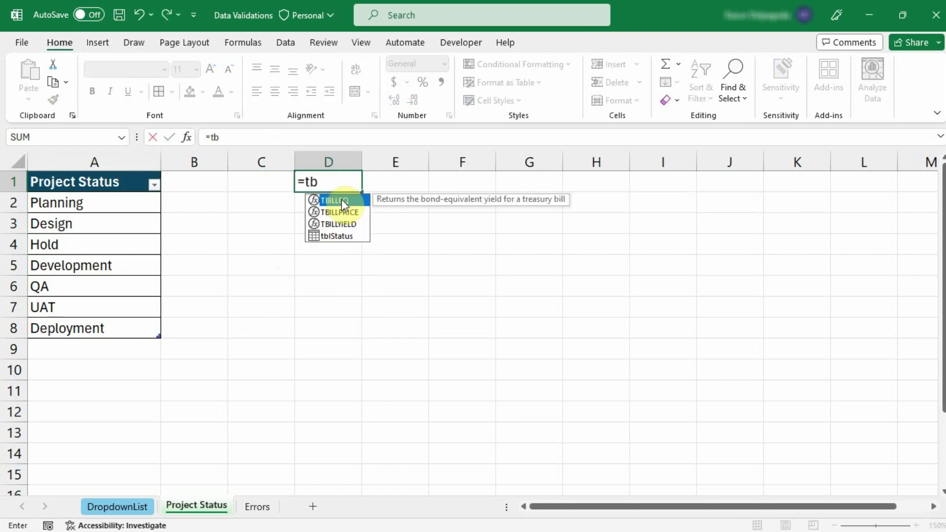
double_click(340, 235)
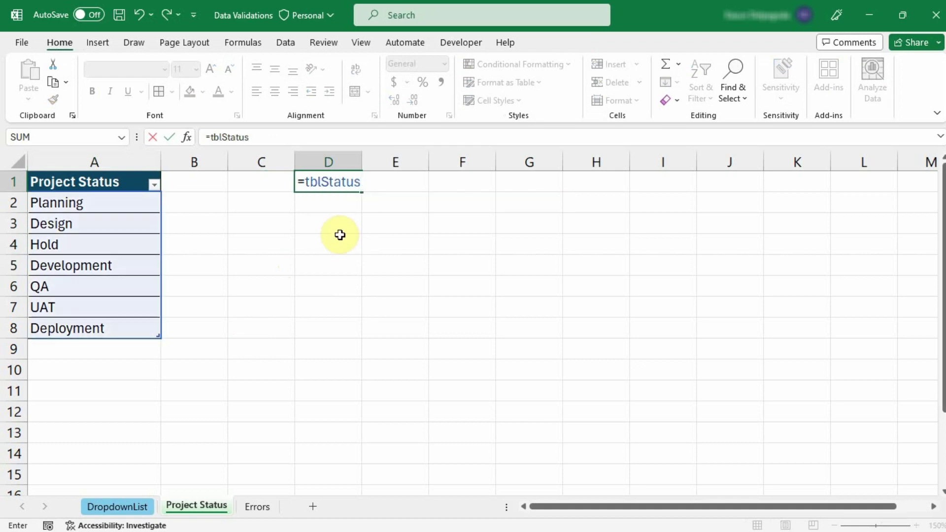
type("[")
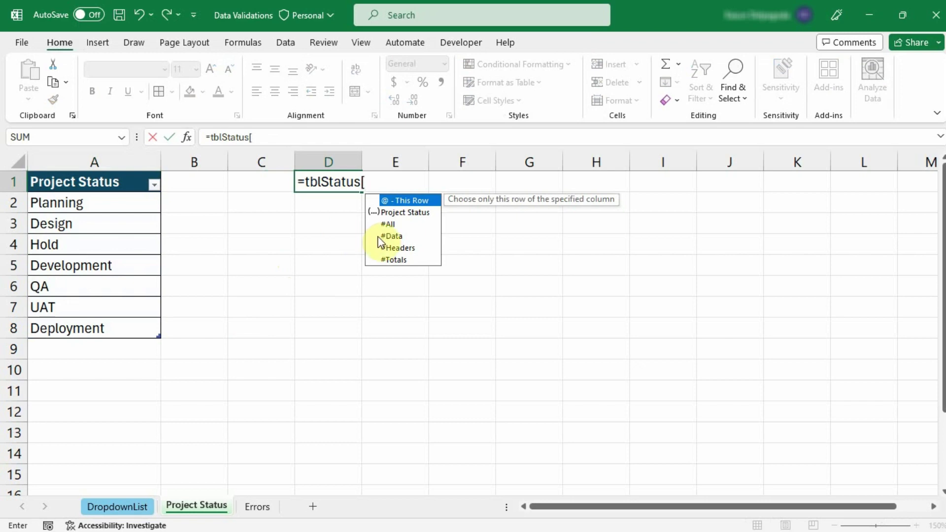
double_click(425, 213)
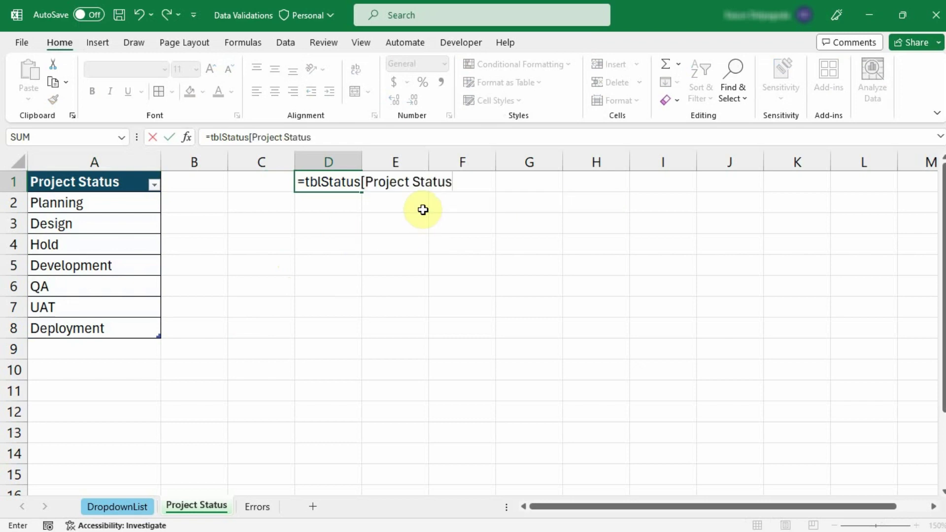
type("]")
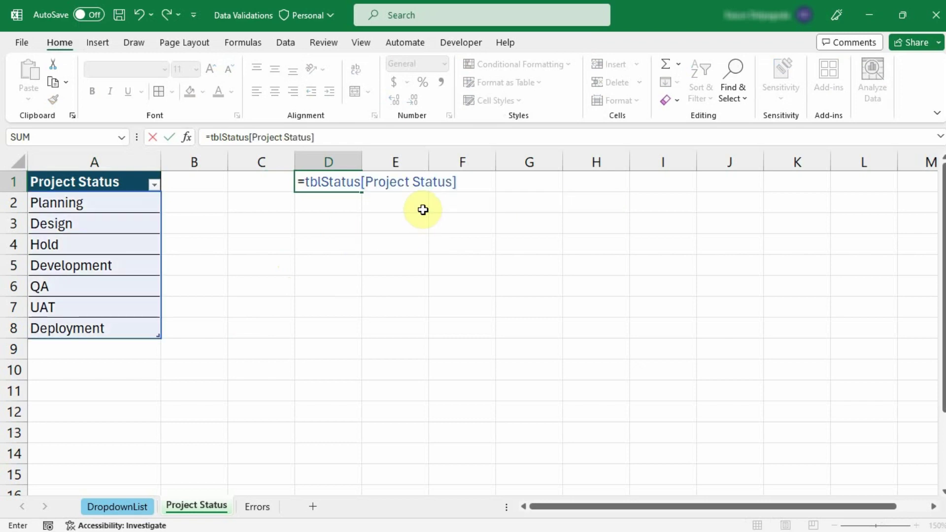
key("Return")
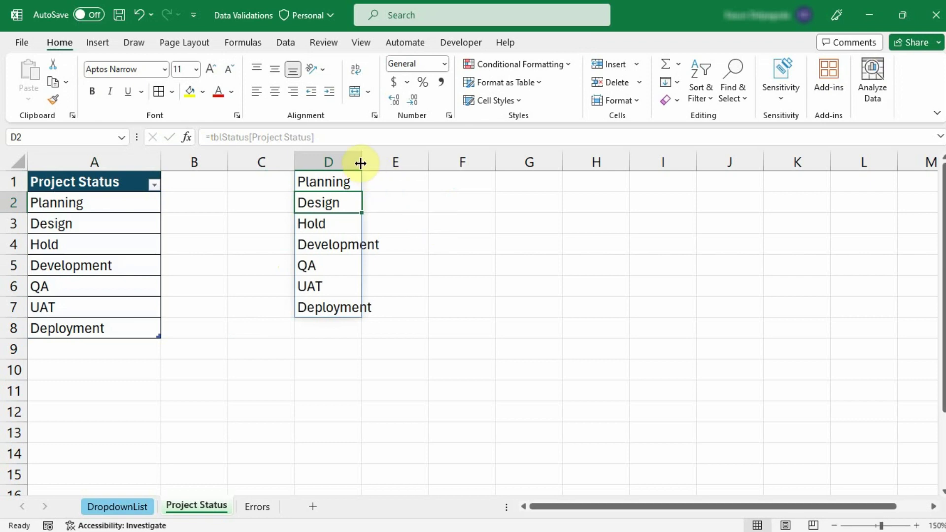
Autofit column D, copy the D1 formula text, and return to the DropdownList sheet.
double_click(361, 163)
left_click(363, 177)
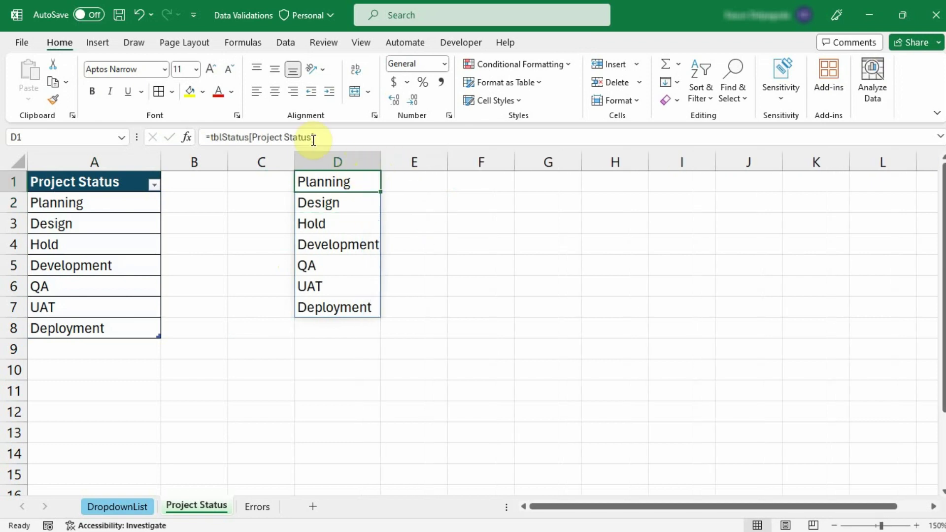
left_click_drag(313, 140, 212, 142)
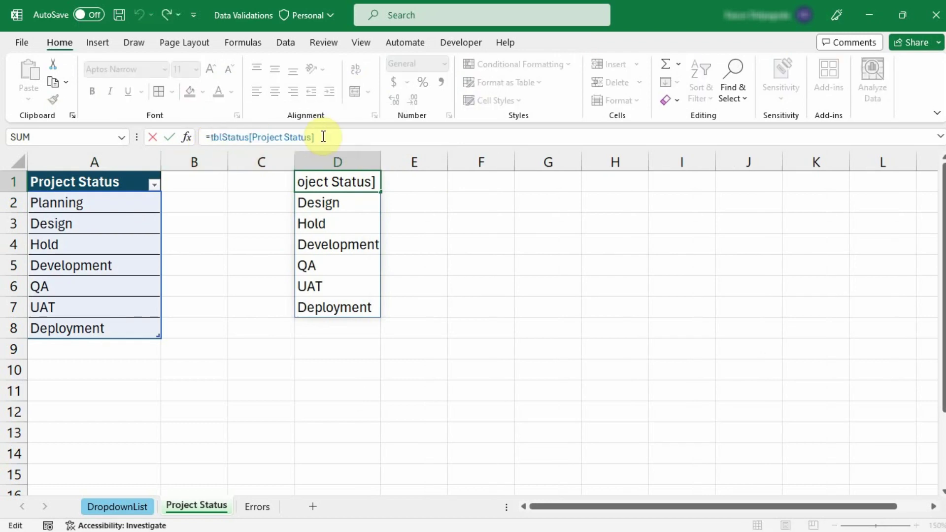
left_click_drag(315, 138, 207, 139)
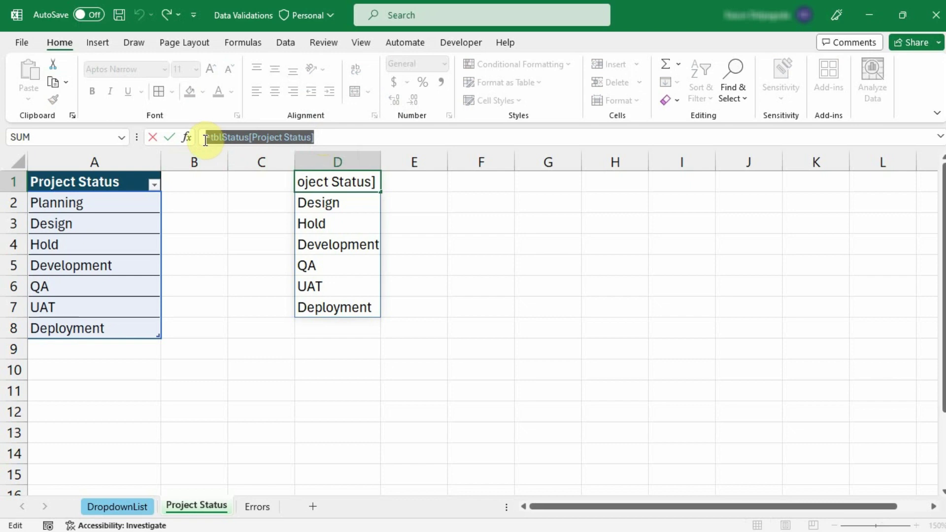
key("ctrl+c")
left_click(331, 142)
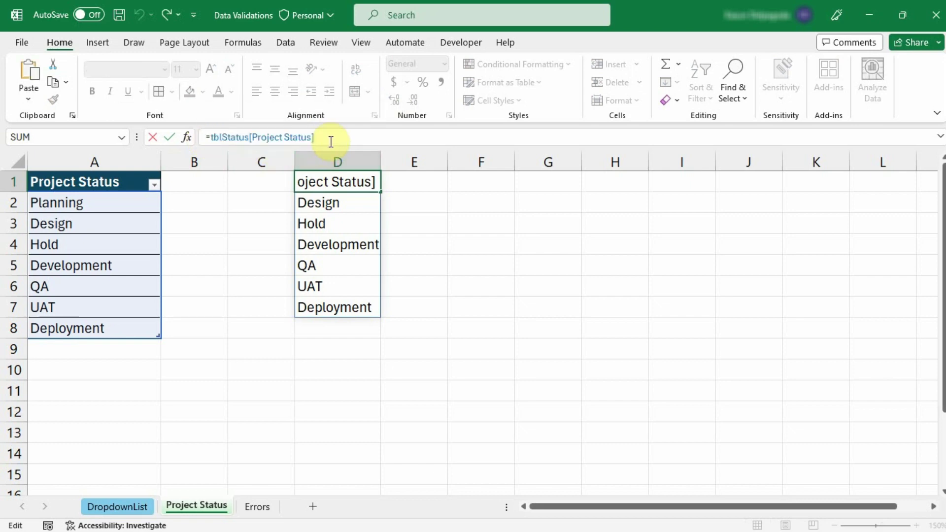
key("Return")
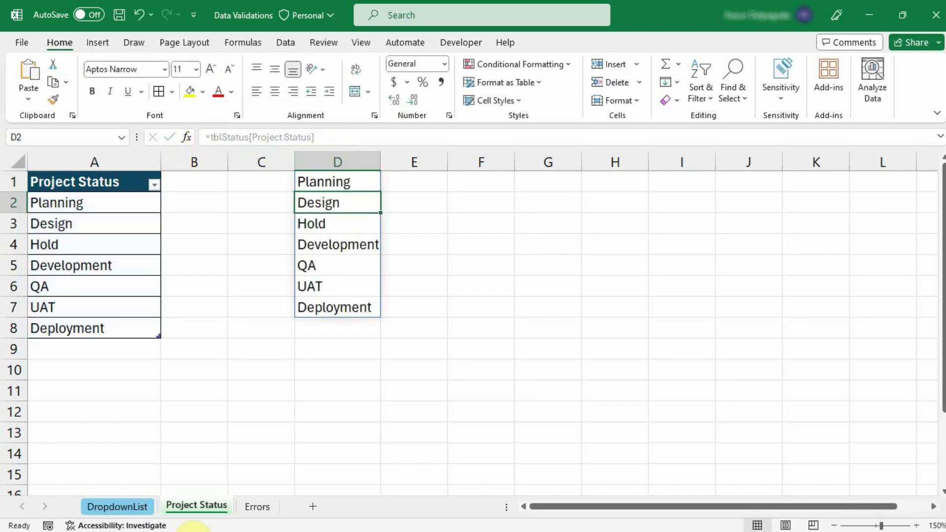
left_click(117, 506)
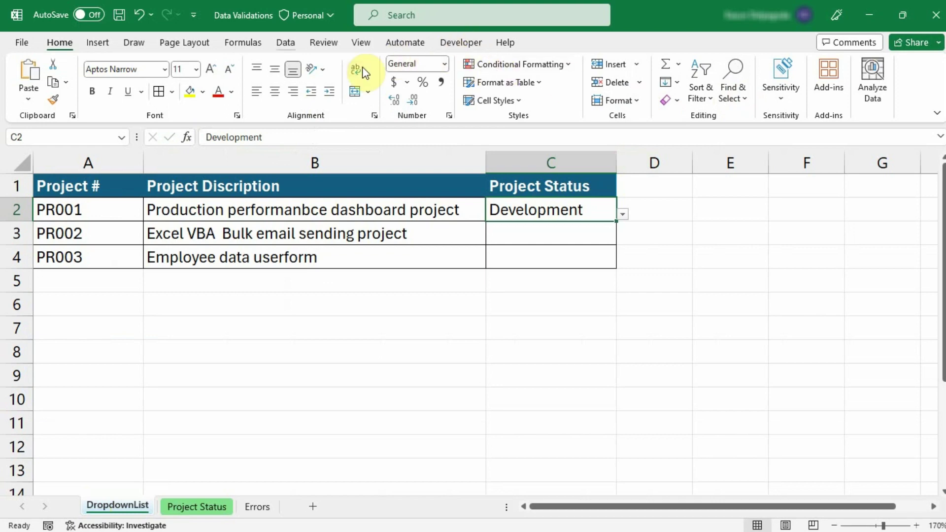
Replace C2's validation list source with =tblStatus[Project Status] and try to apply it.
left_click(286, 41)
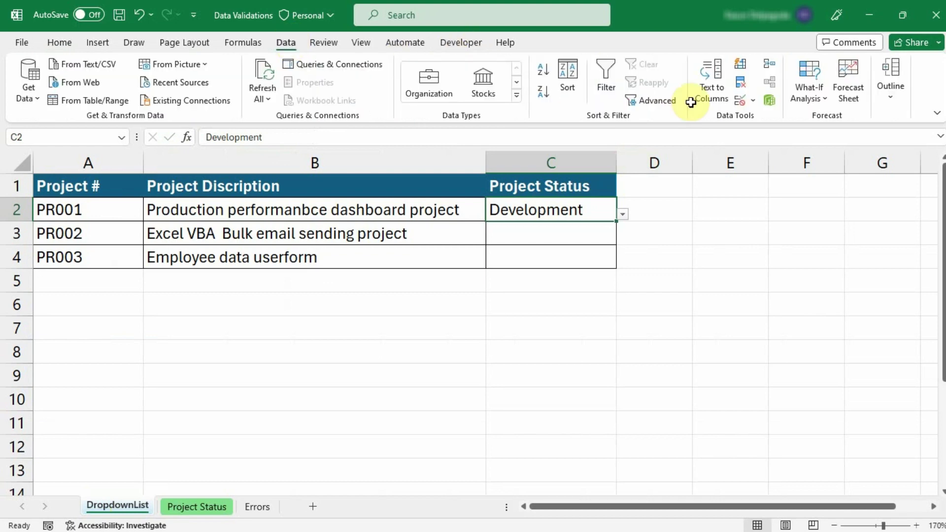
left_click(754, 101)
left_click(769, 119)
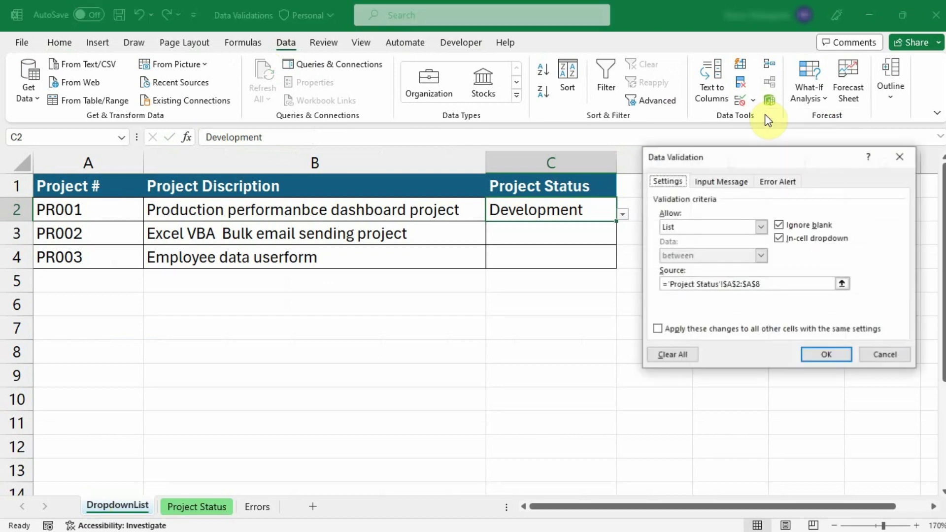
left_click(770, 284)
left_click_drag(770, 283, 669, 285)
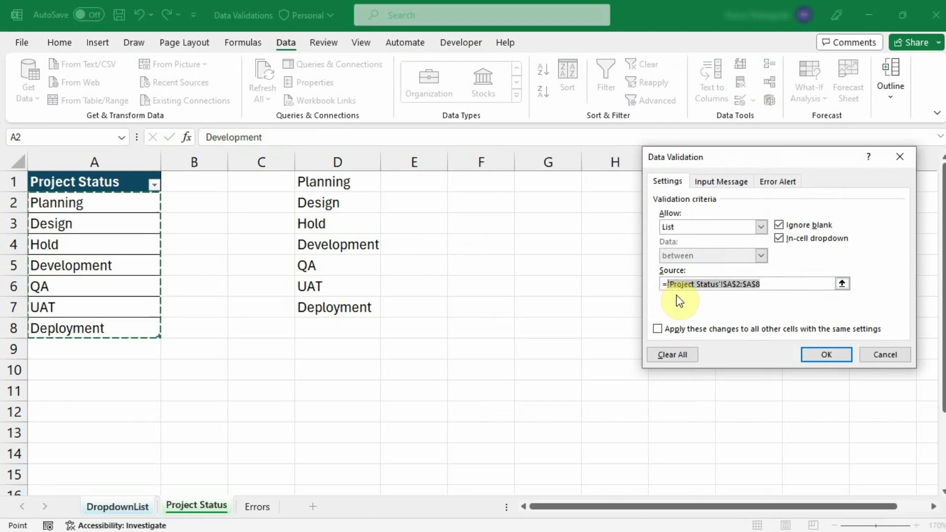
key("ctrl+v")
left_click(674, 282)
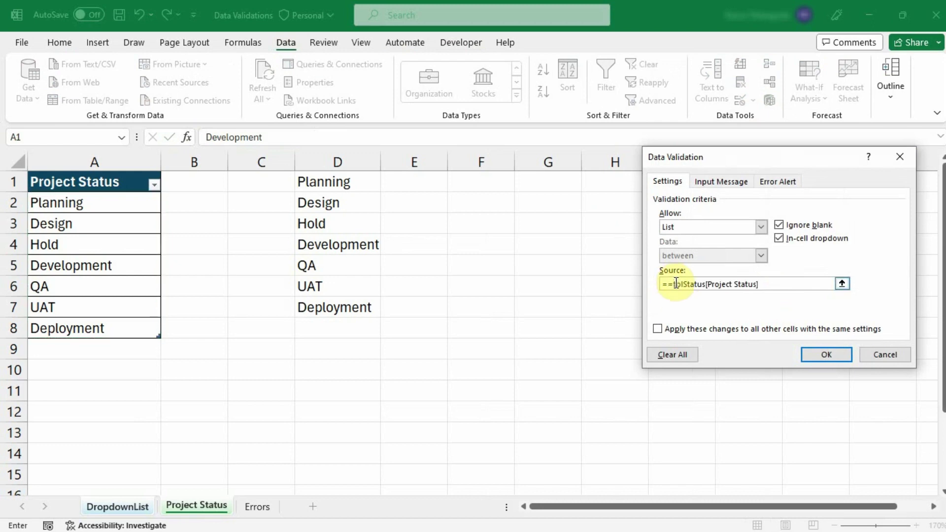
key("BackSpace")
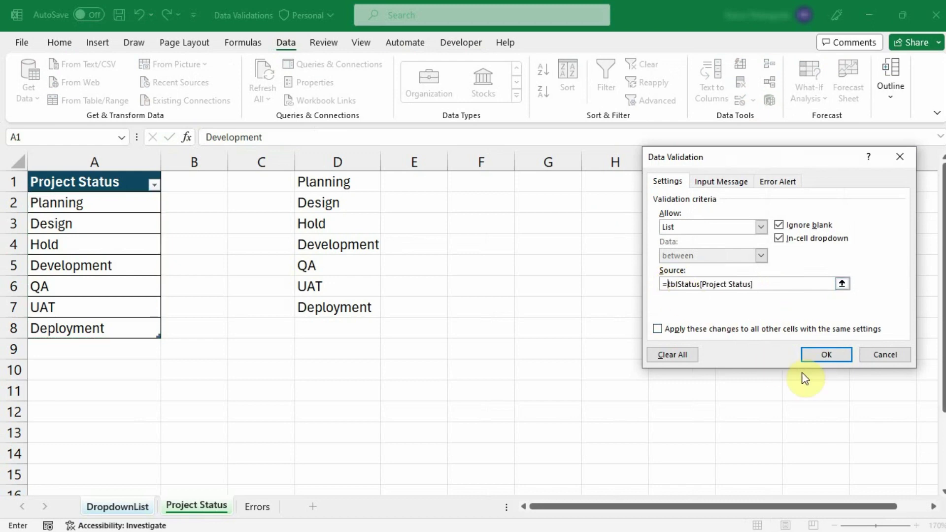
left_click(826, 356)
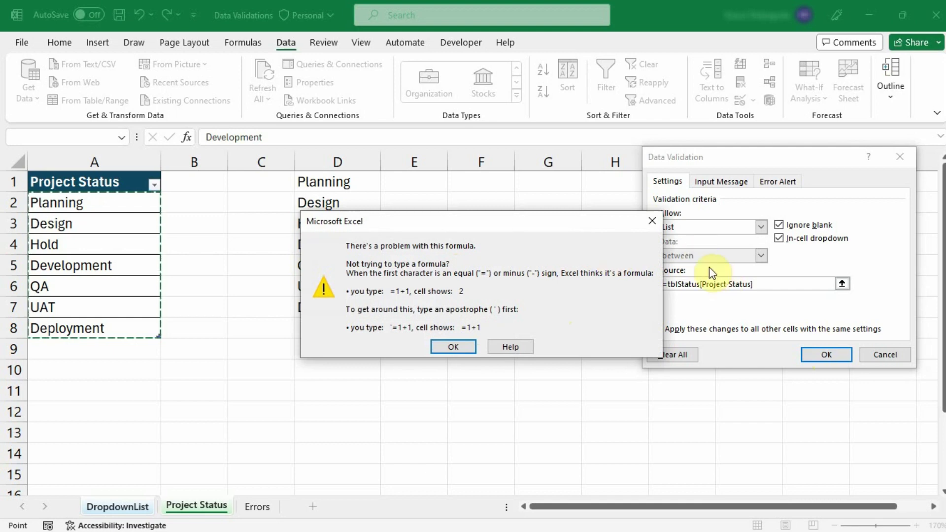
Dismiss the warning and save the list source as =INDIRECT("tblStatus[Project Status]").
left_click(461, 350)
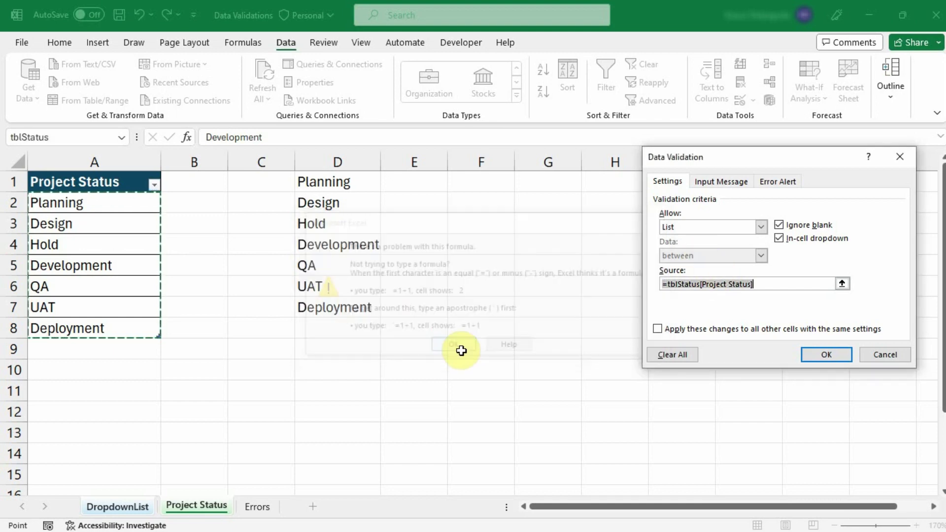
left_click(666, 284)
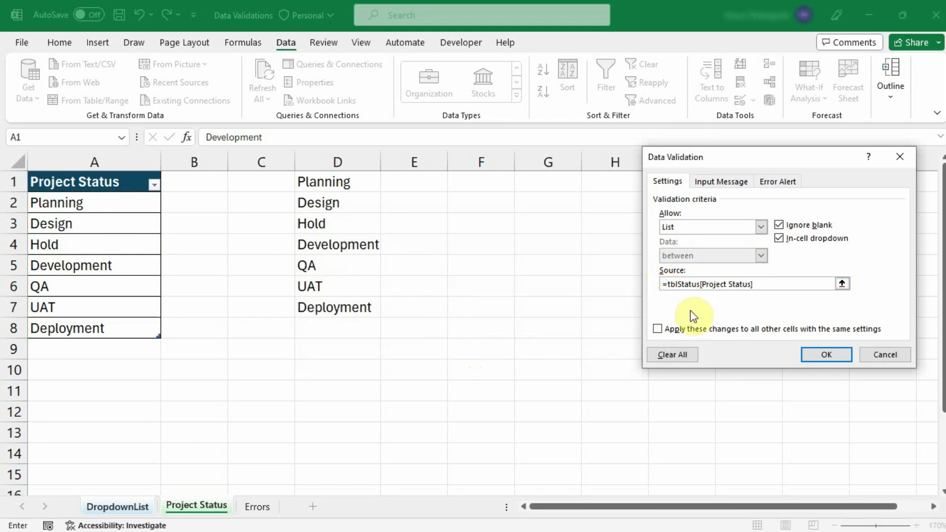
type("ind")
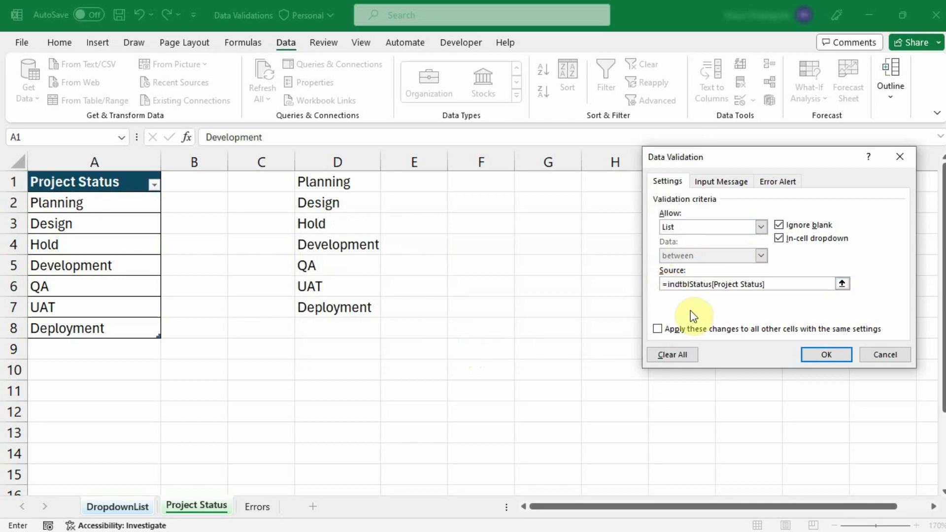
type("irect")
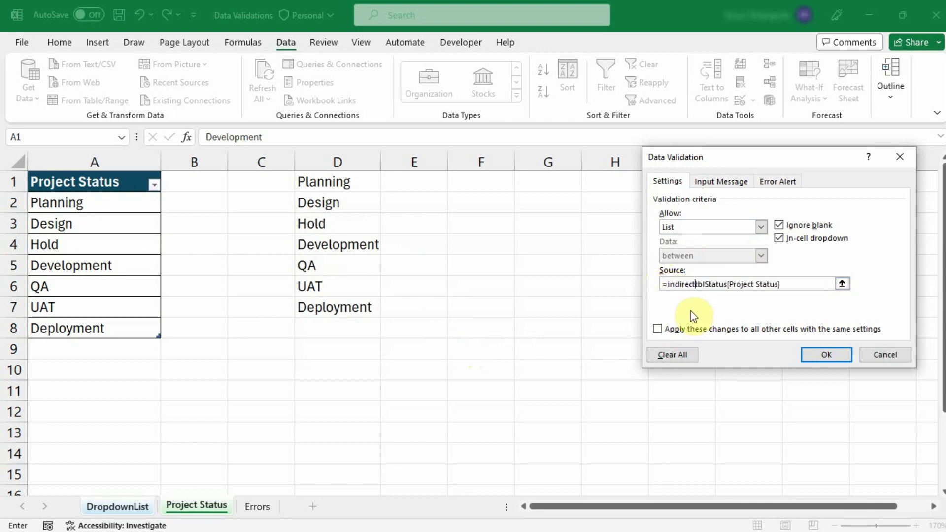
type("(")
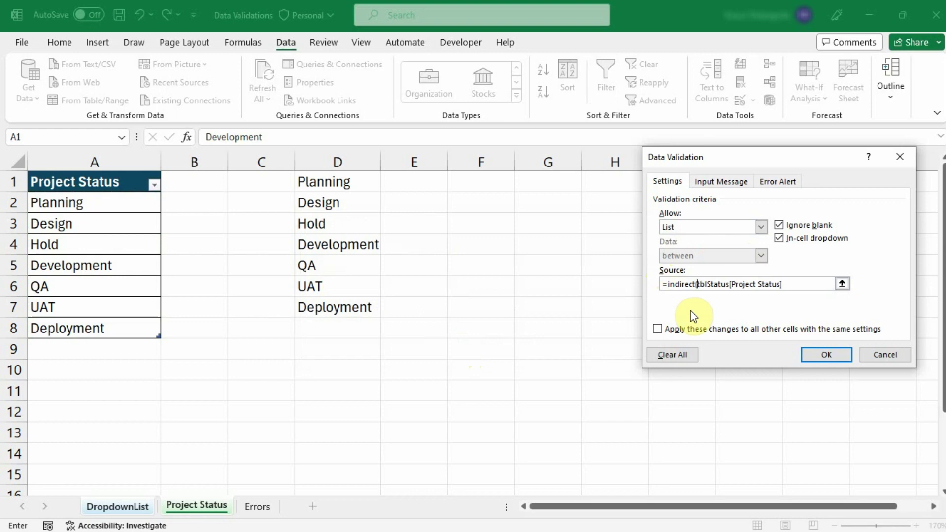
type("\"")
key("BackSpace")
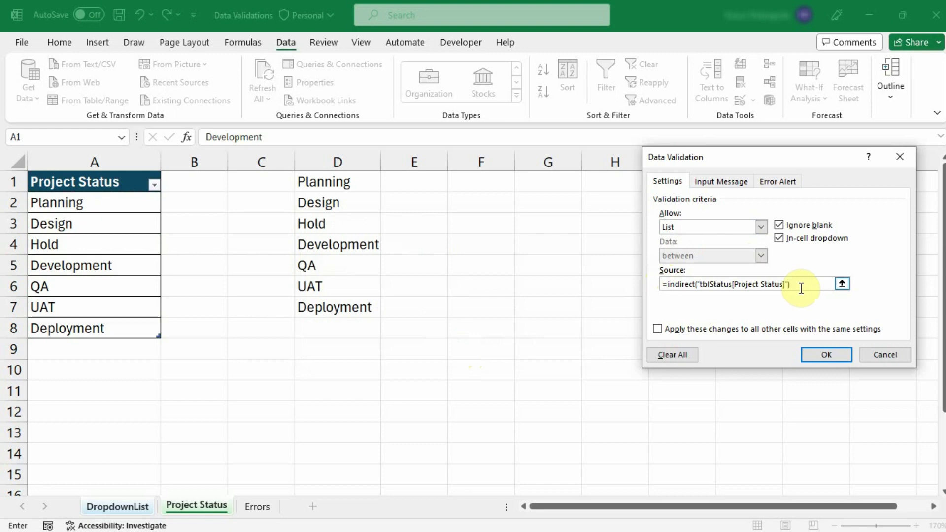
left_click(827, 354)
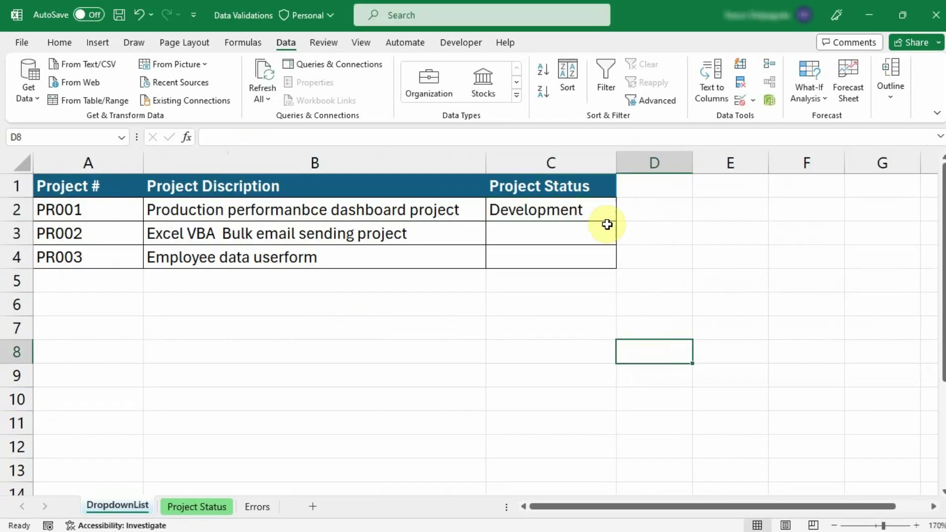
left_click(596, 208)
left_click(622, 215)
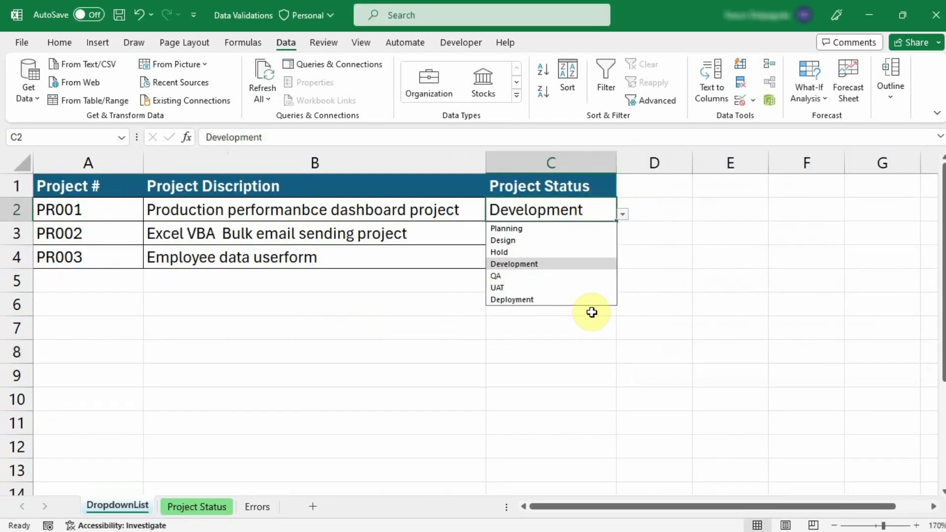
left_click(424, 329)
left_click(183, 505)
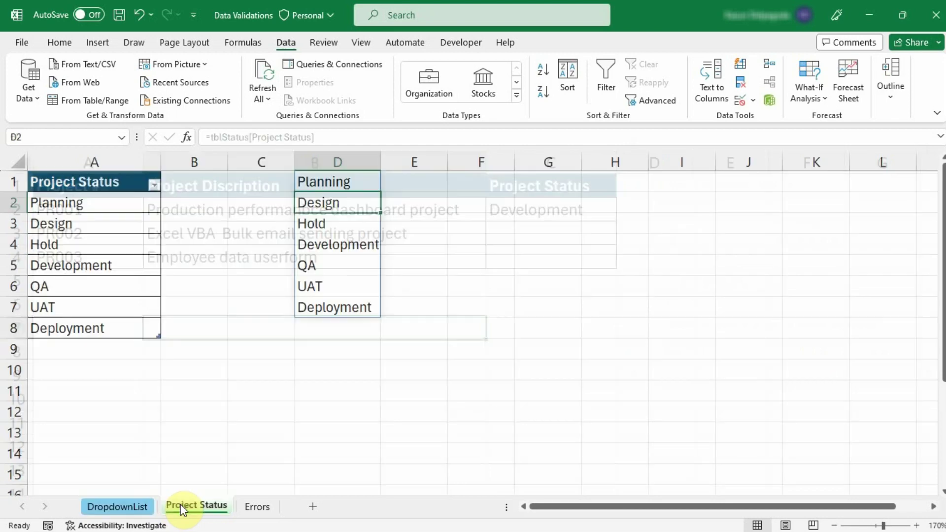
left_click(108, 349)
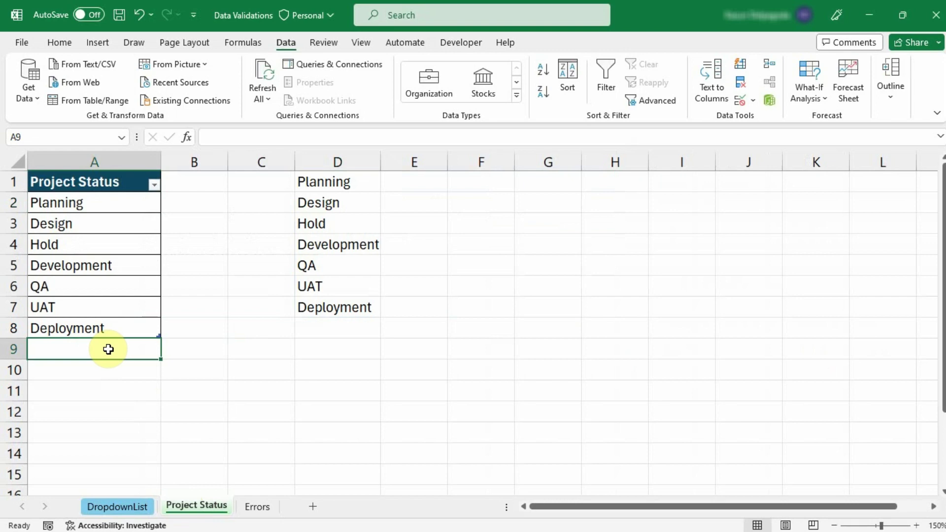
type("UAT fixes")
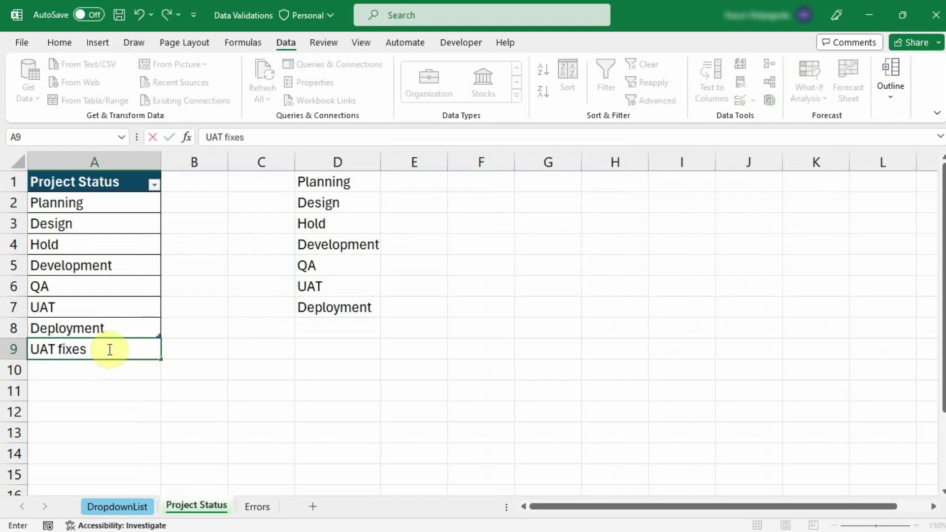
key("Return")
left_click(114, 507)
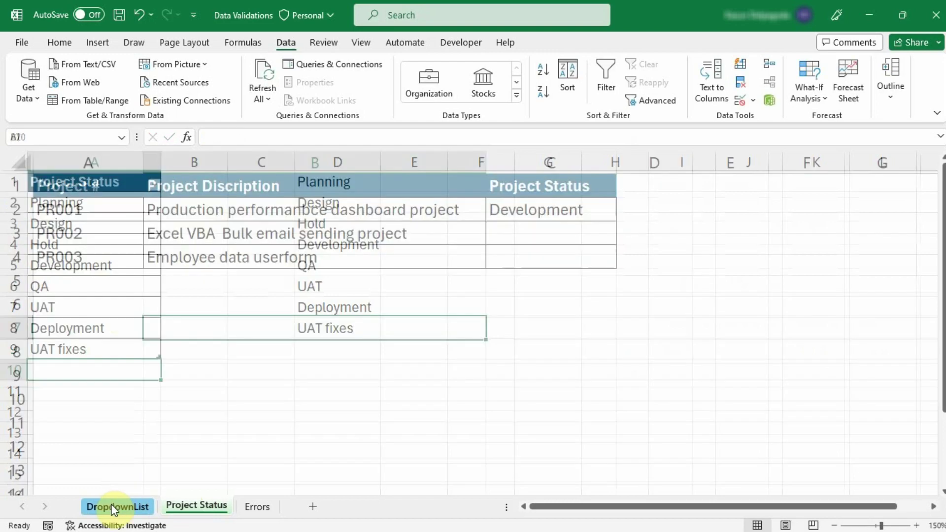
left_click(608, 211)
left_click(621, 215)
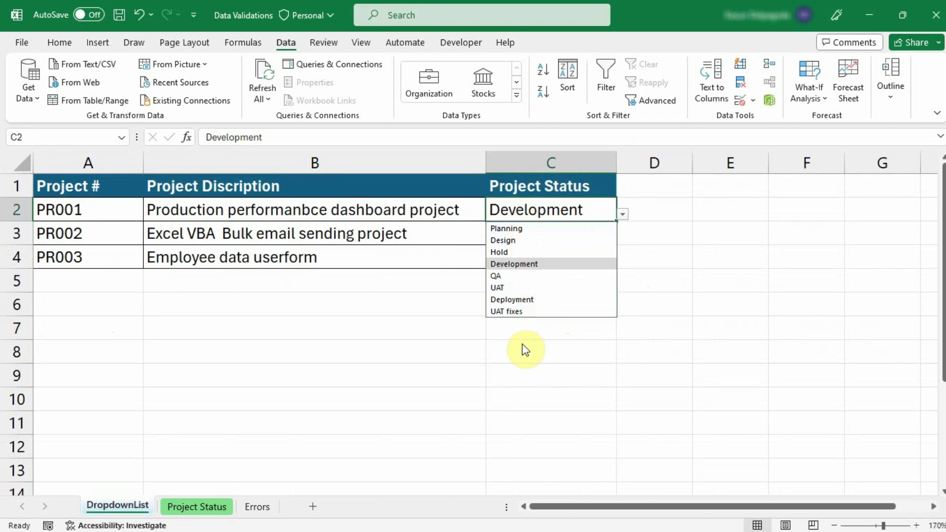
left_click(687, 260)
left_click(600, 232)
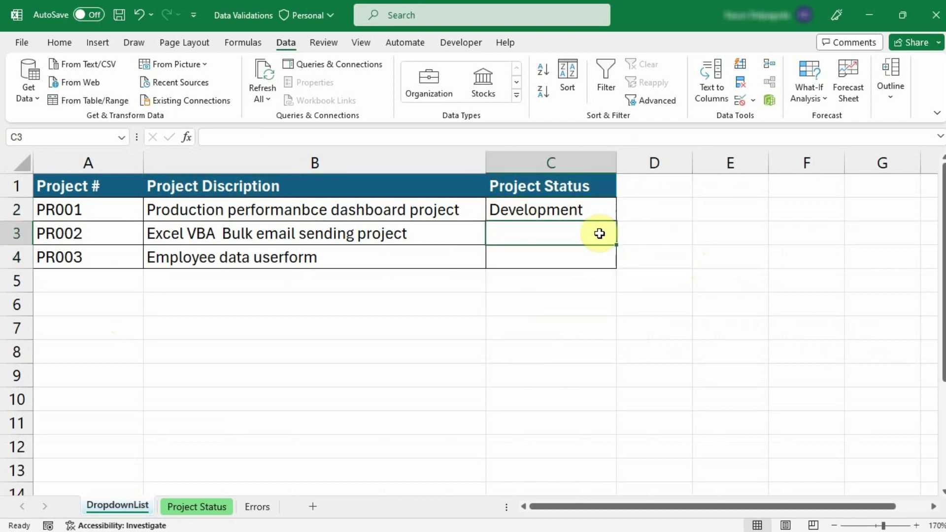
left_click(598, 211)
left_click(583, 242)
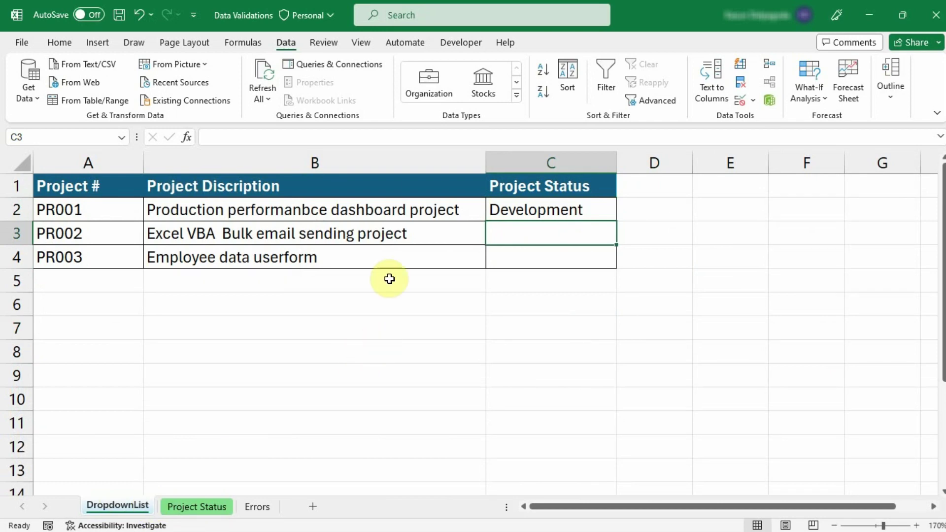
key("Up")
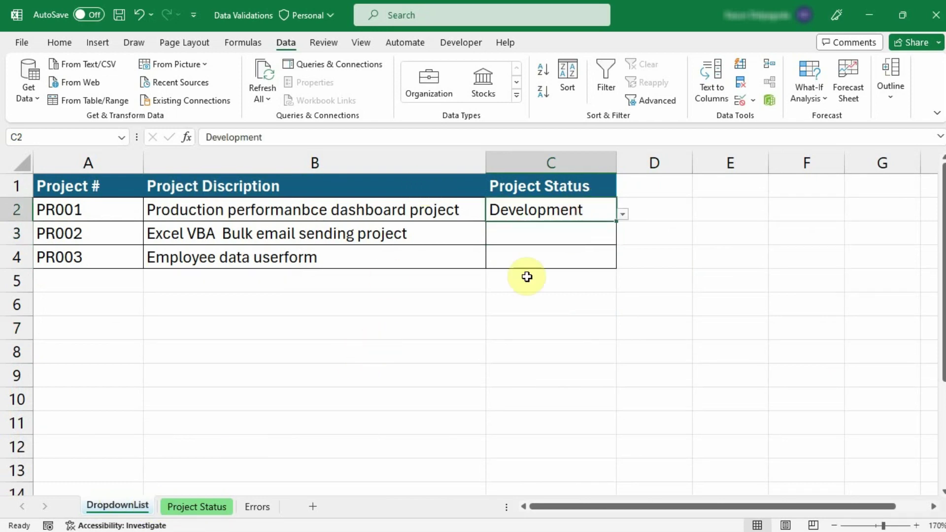
left_click(172, 507)
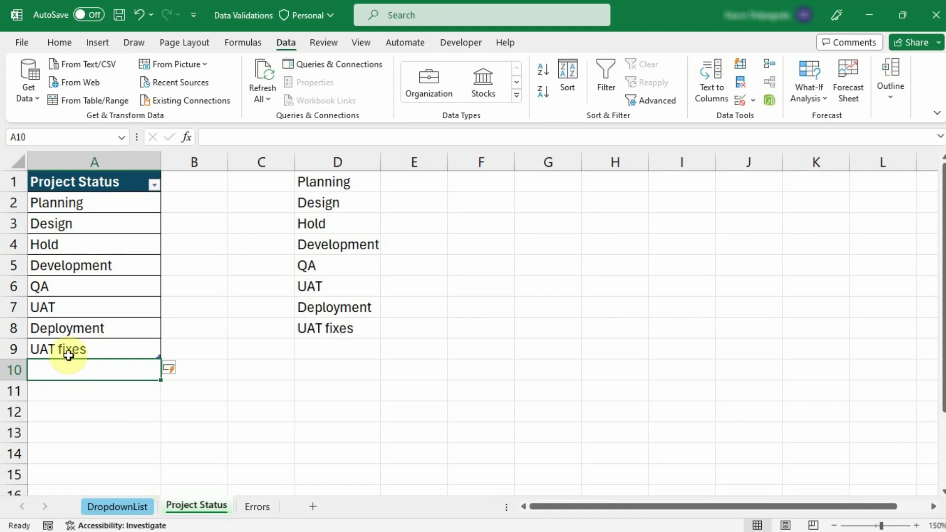
left_click(115, 506)
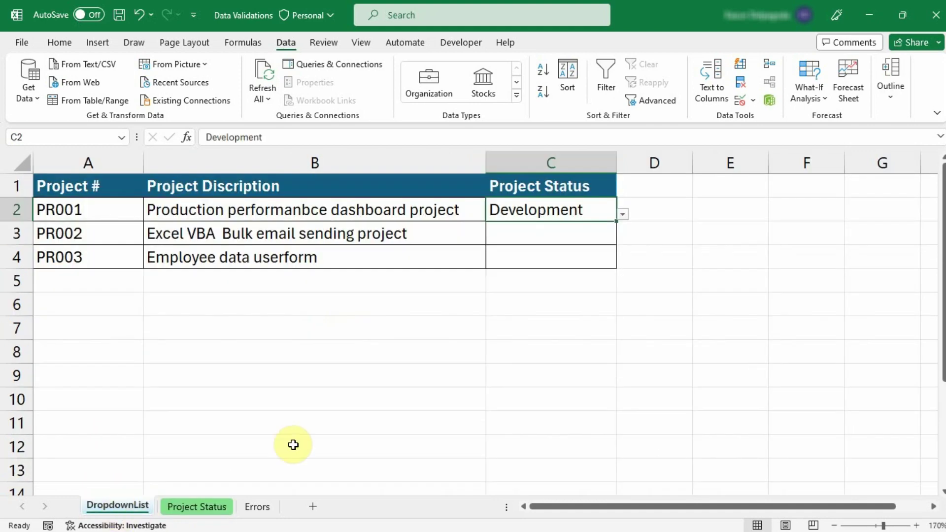
left_click(622, 216)
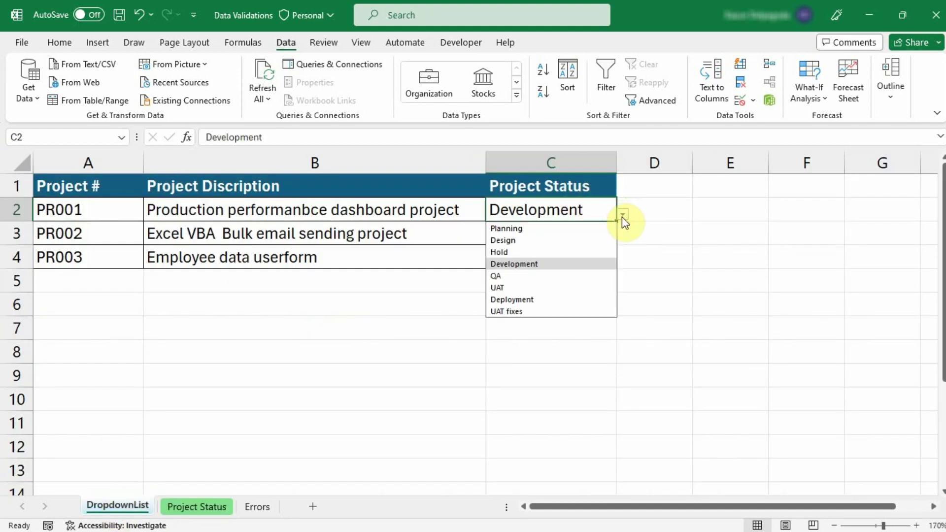
left_click(625, 291)
Copy the C2 dropdown cell and bring up Paste Special for C3:C4.
left_click(556, 218)
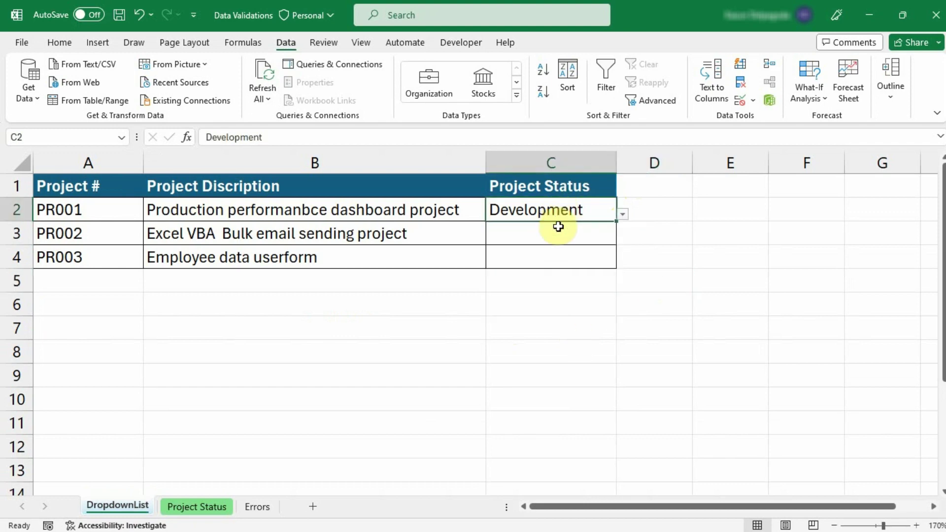
left_click(558, 226)
left_click(561, 213)
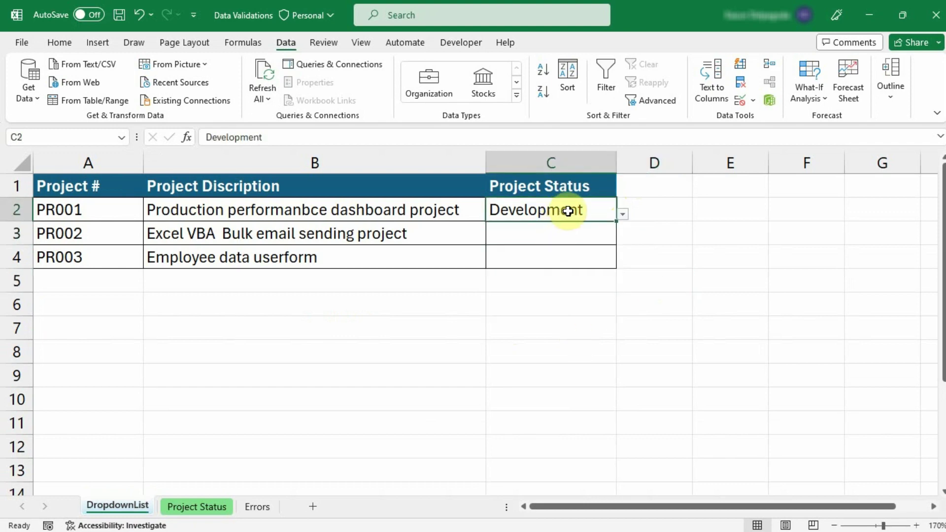
left_click_drag(558, 236, 555, 264)
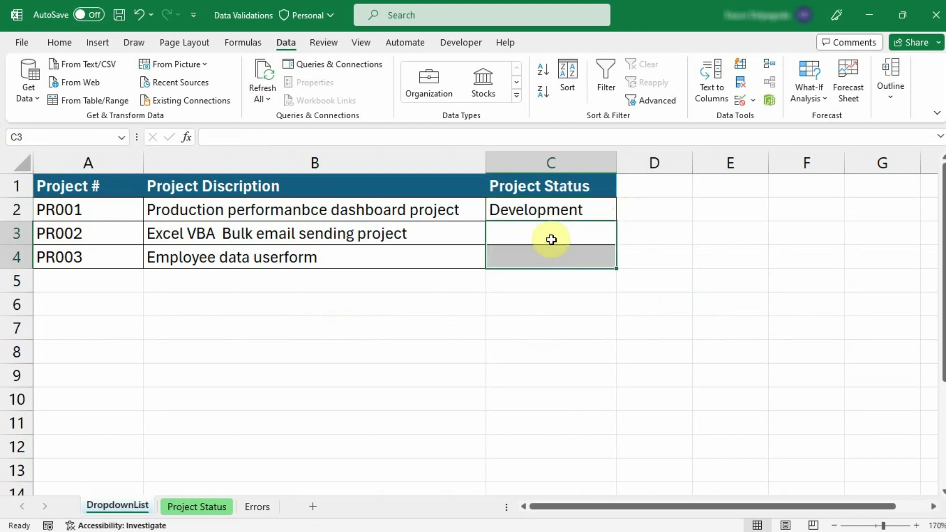
left_click(556, 214)
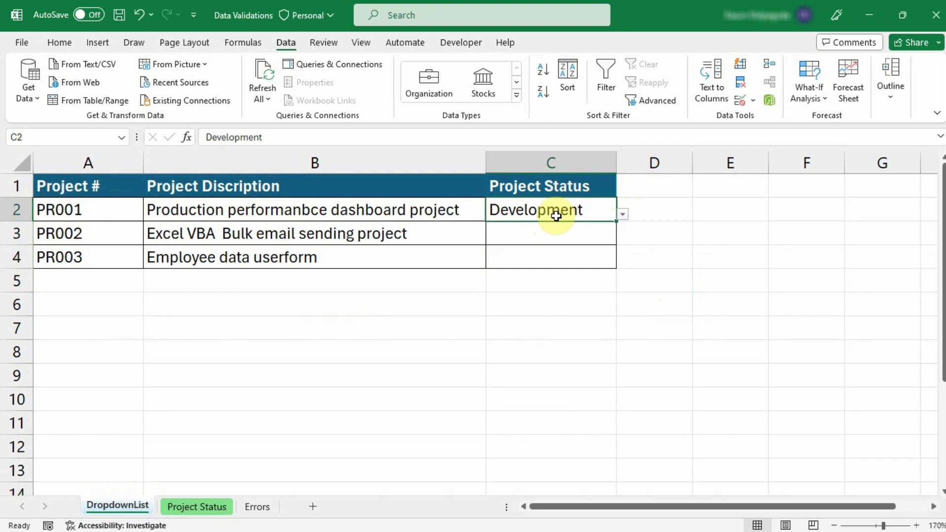
key("ctrl+c")
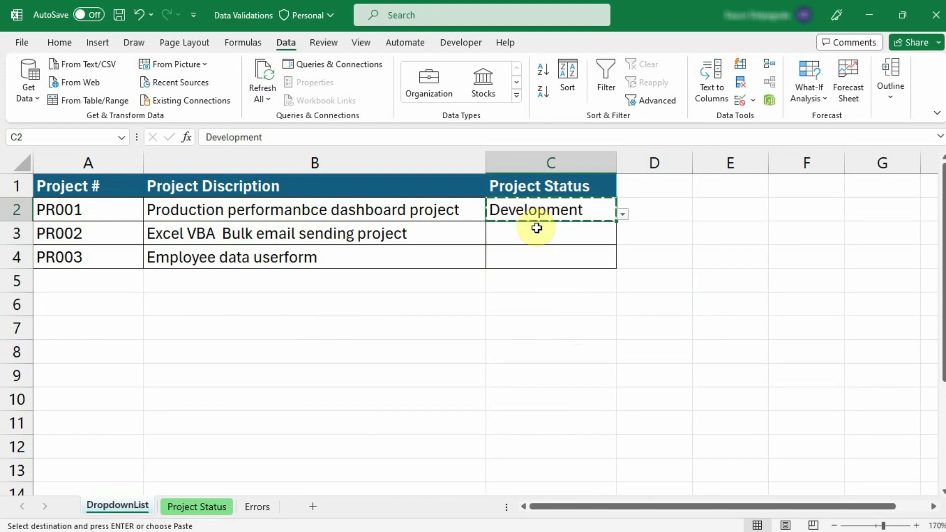
left_click_drag(555, 229, 565, 251)
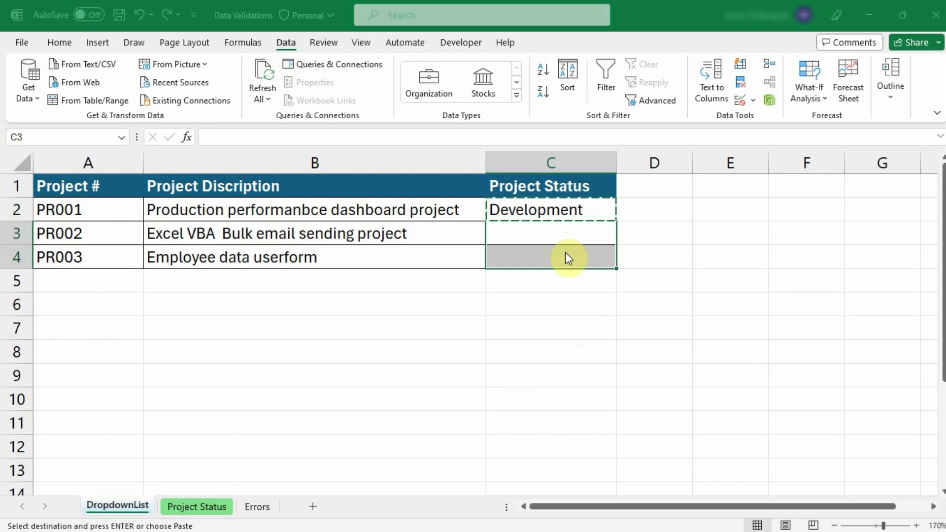
key("ctrl+alt+v")
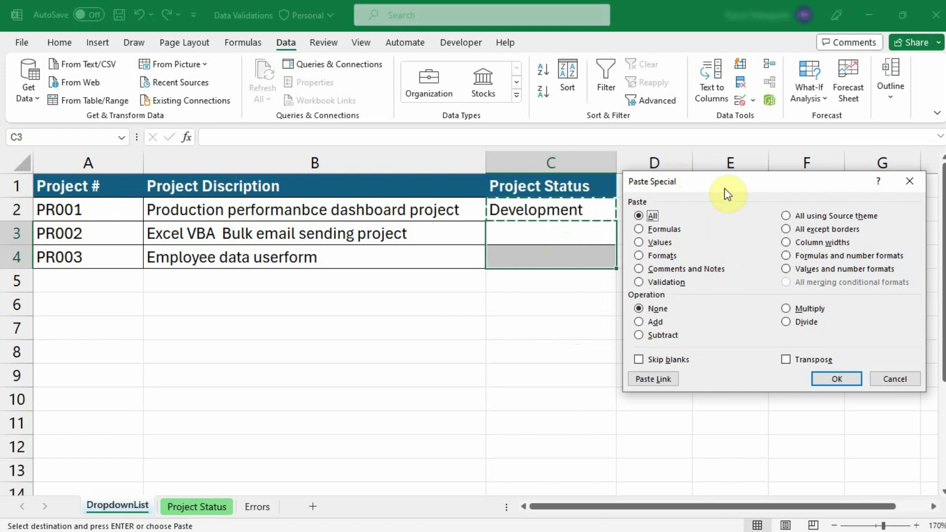
Paste only the Validation rule from C2 into C3:C4.
left_click_drag(726, 184, 744, 195)
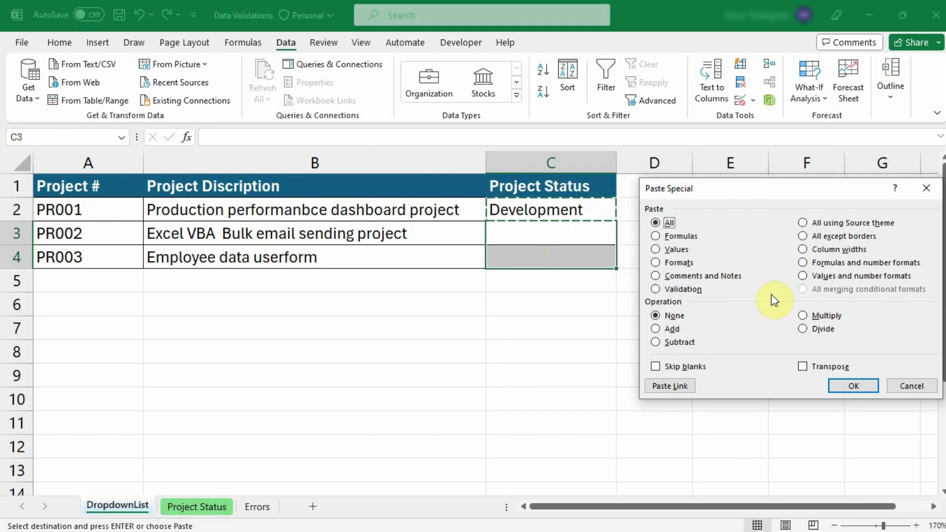
left_click(656, 290)
left_click(854, 387)
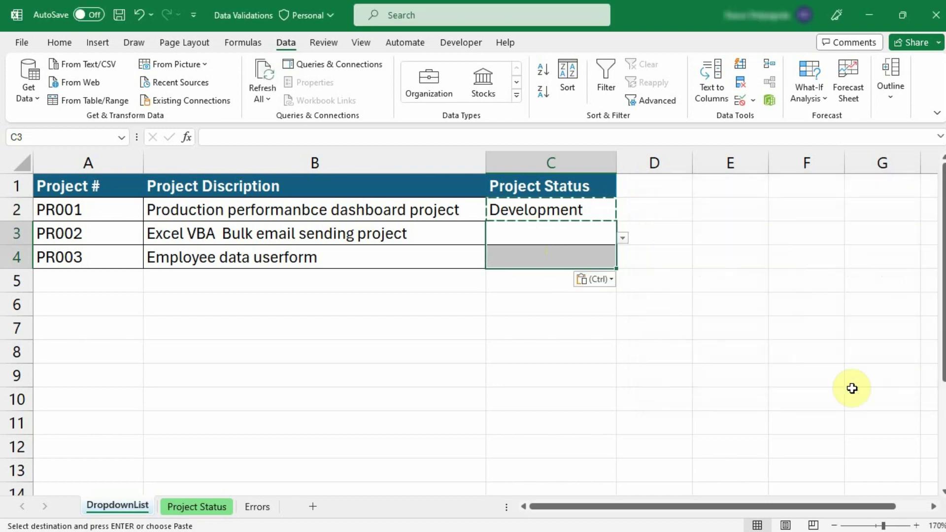
left_click(649, 325)
Test the C3 and C4 status dropdowns, then select C2:C4.
left_click(574, 232)
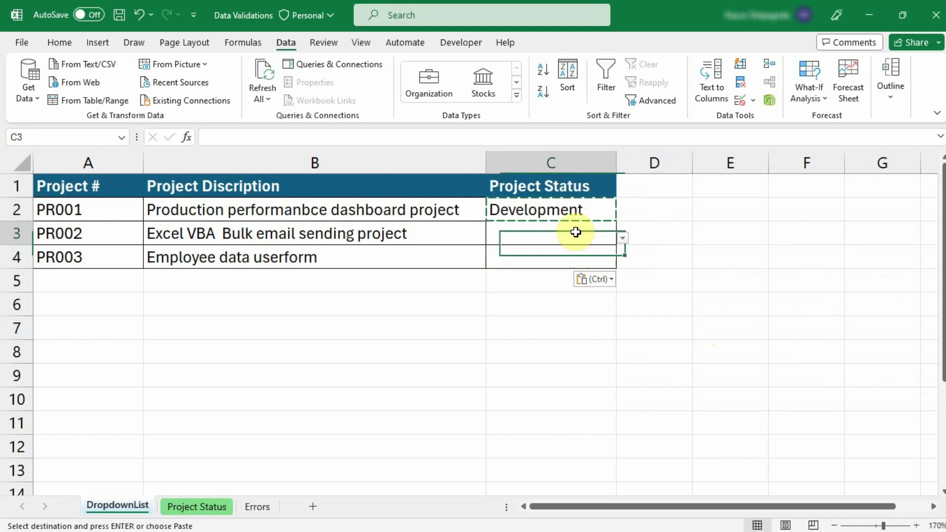
left_click(623, 238)
left_click(649, 281)
left_click(610, 260)
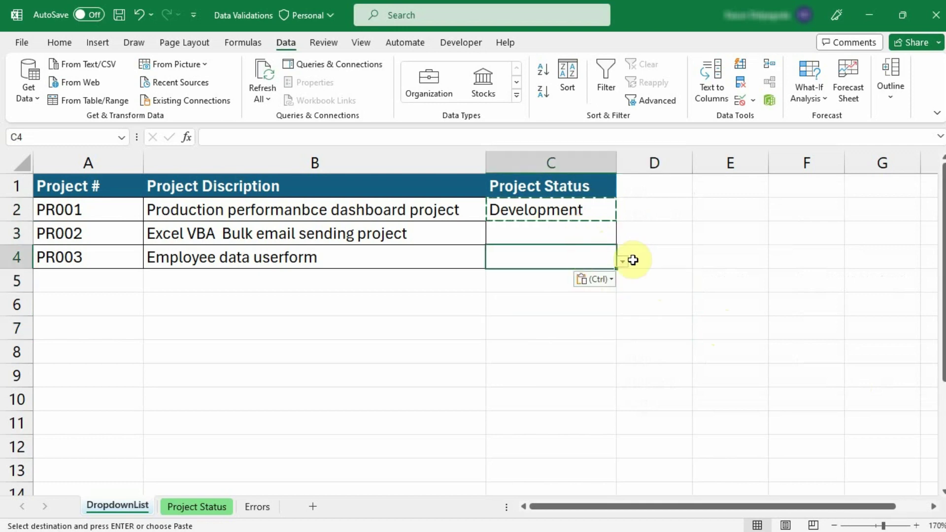
left_click(623, 261)
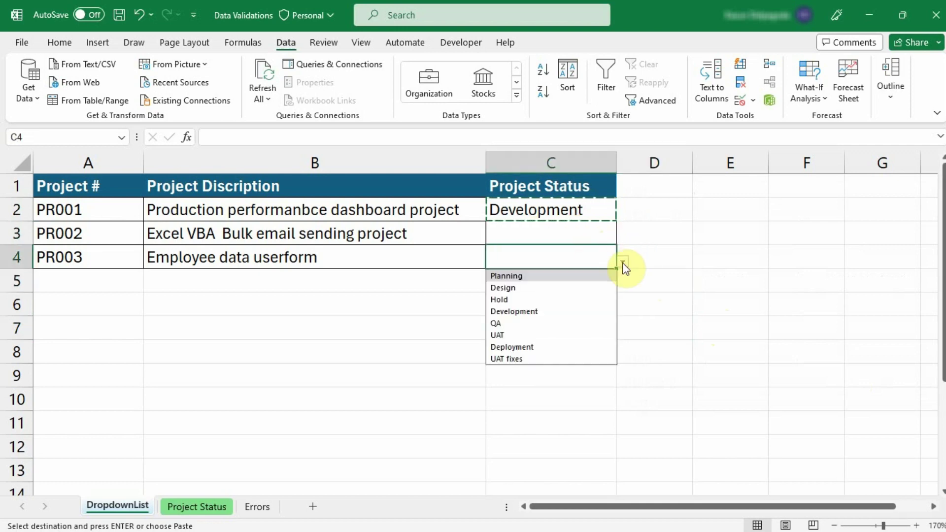
left_click(661, 331)
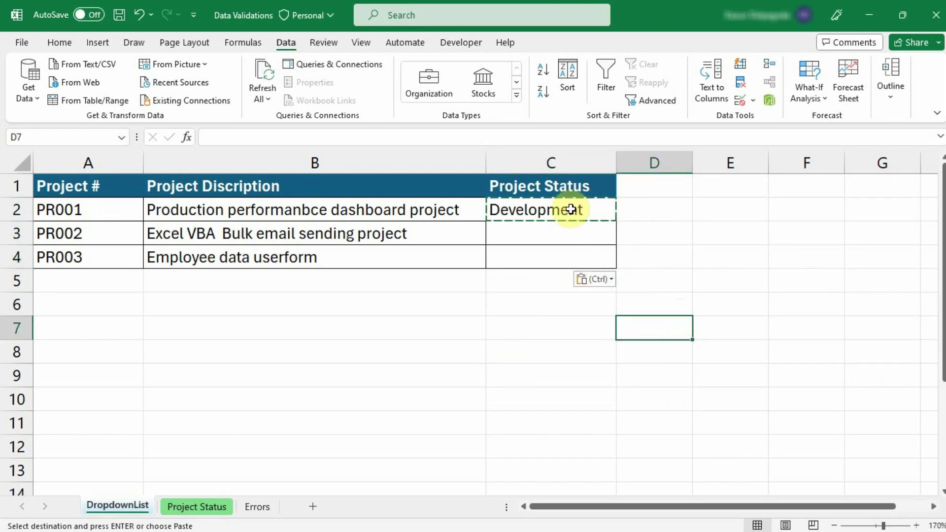
left_click_drag(570, 209, 567, 257)
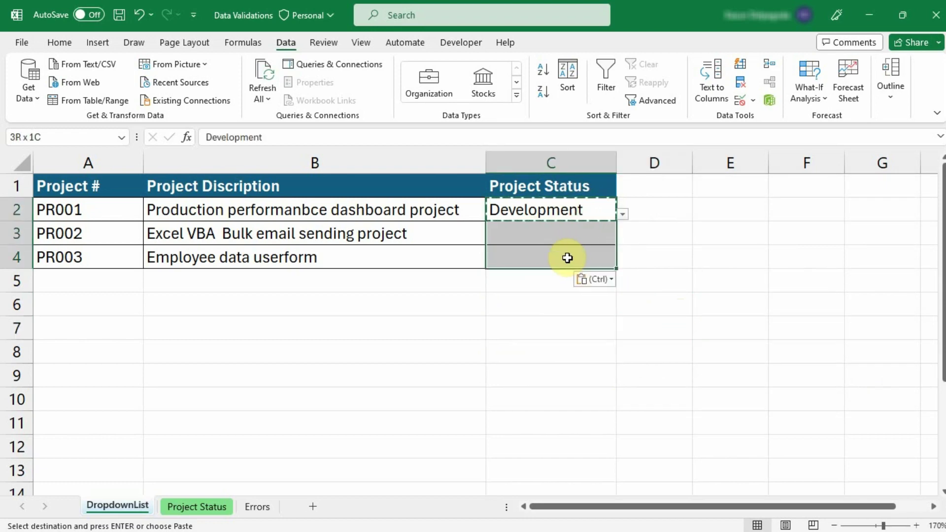
Replace the INDIRECT list source for C2:C4 with Inprogres,Completed,Hold.
left_click(753, 101)
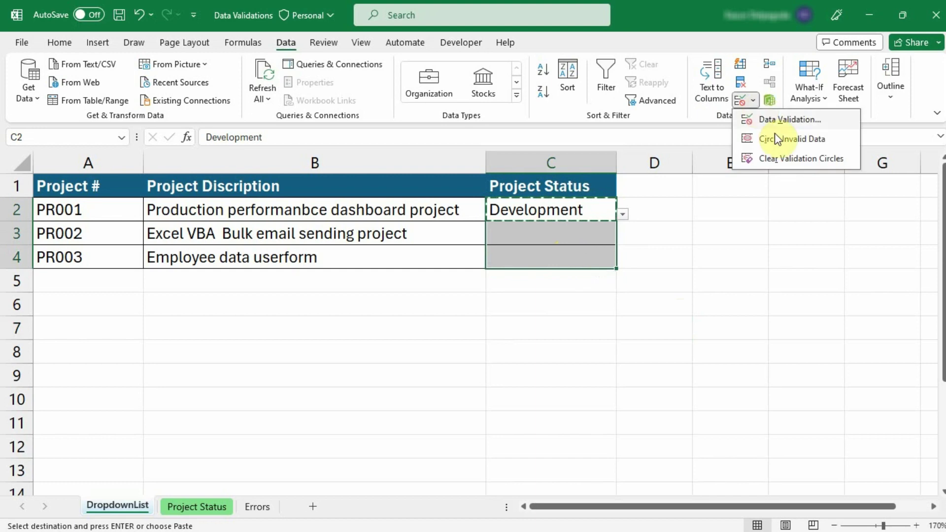
left_click(781, 119)
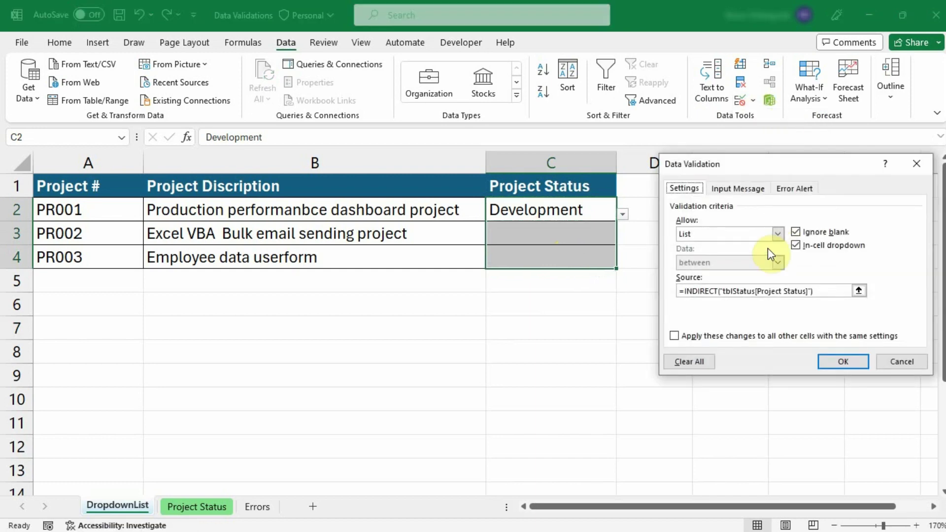
left_click(822, 291)
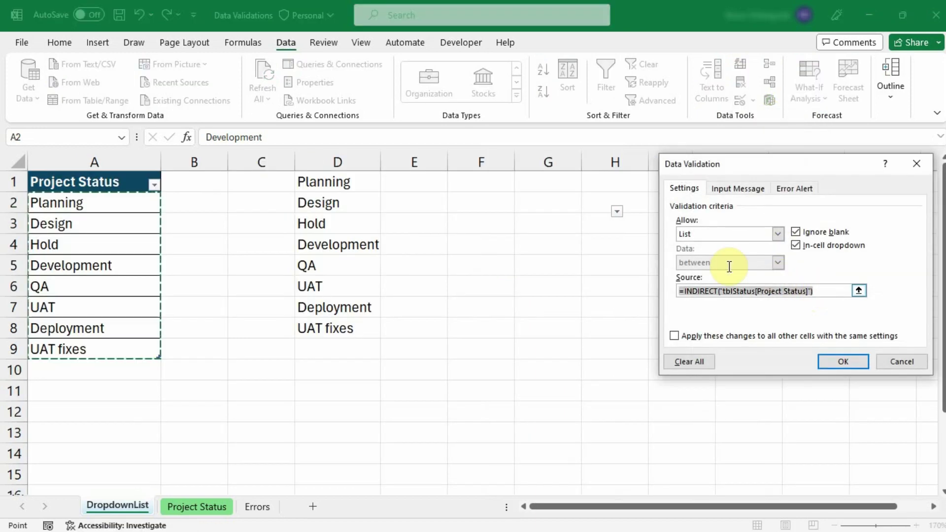
left_click(685, 291)
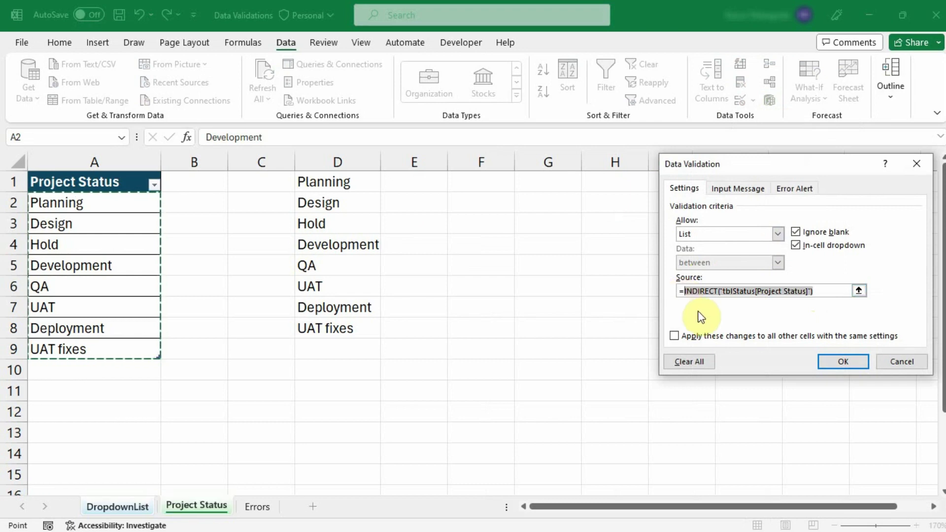
key("BackSpace")
type("Inprogres")
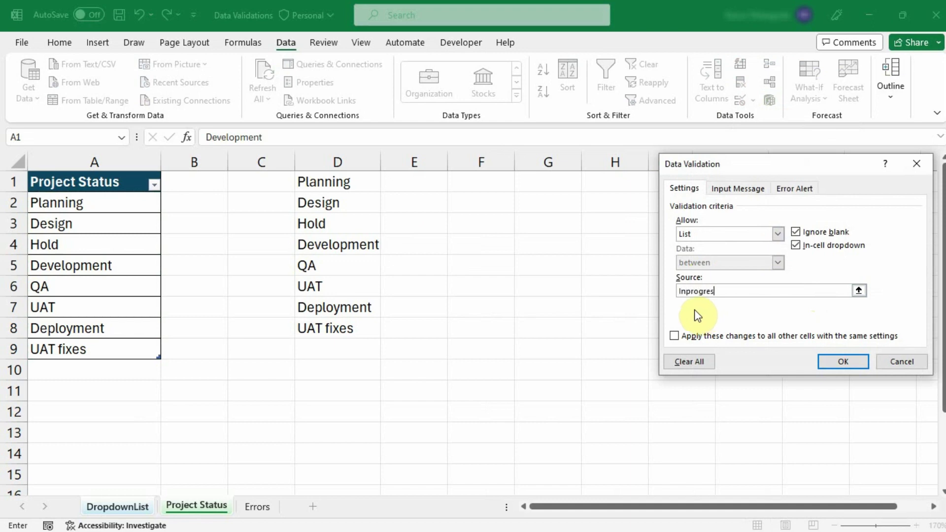
type(",")
type("Complete")
type("d,Ho")
type("ld")
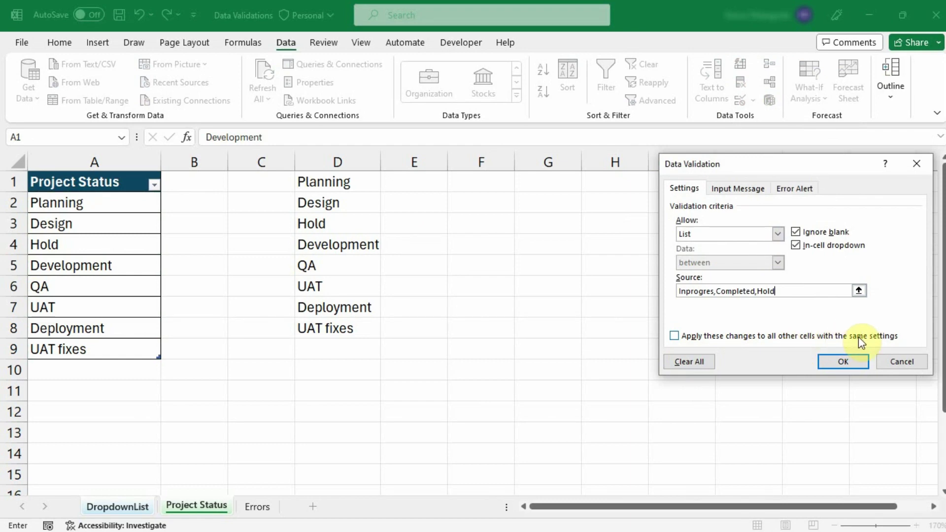
left_click(674, 336)
left_click(843, 362)
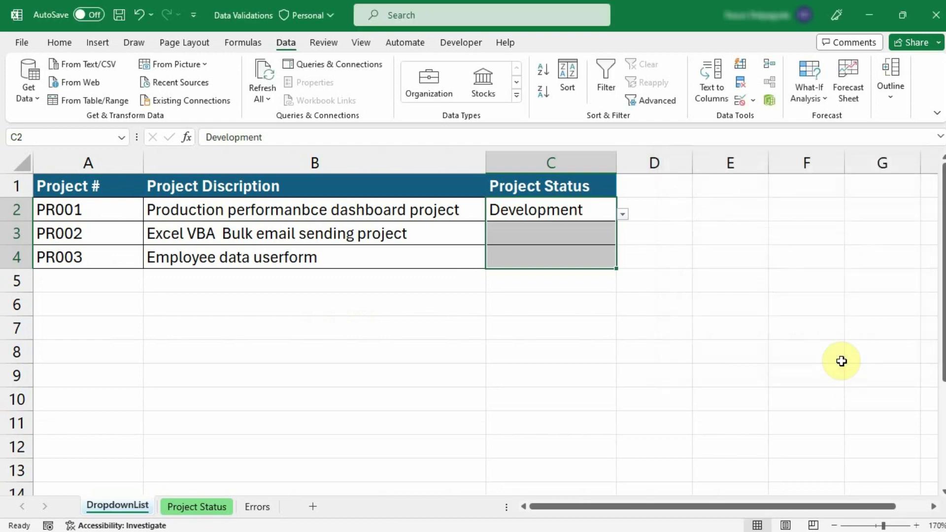
left_click(655, 304)
left_click(600, 238)
left_click(590, 214)
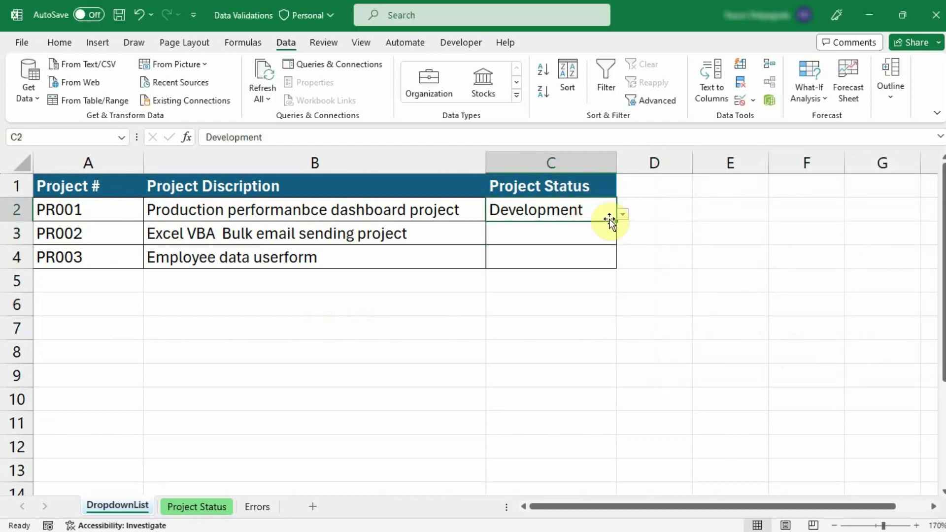
left_click(609, 230)
left_click(623, 237)
left_click(638, 279)
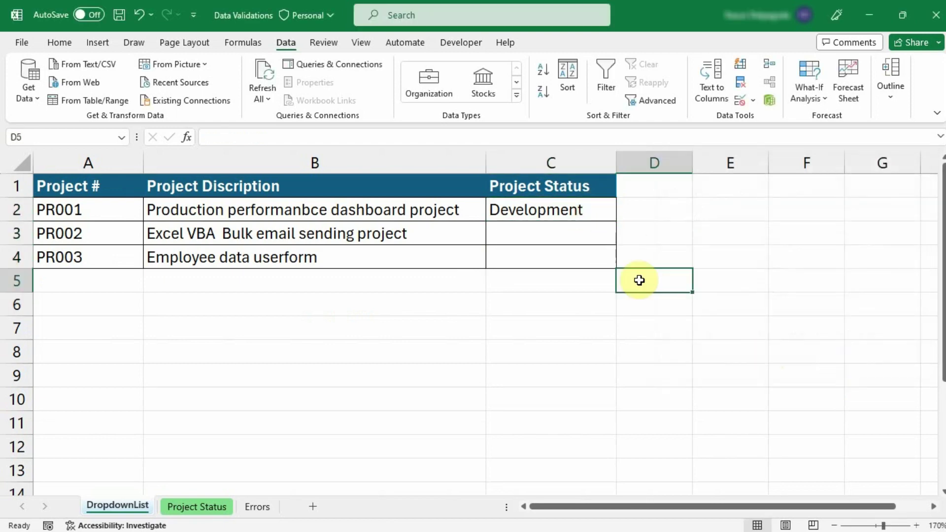
left_click(598, 255)
left_click(622, 262)
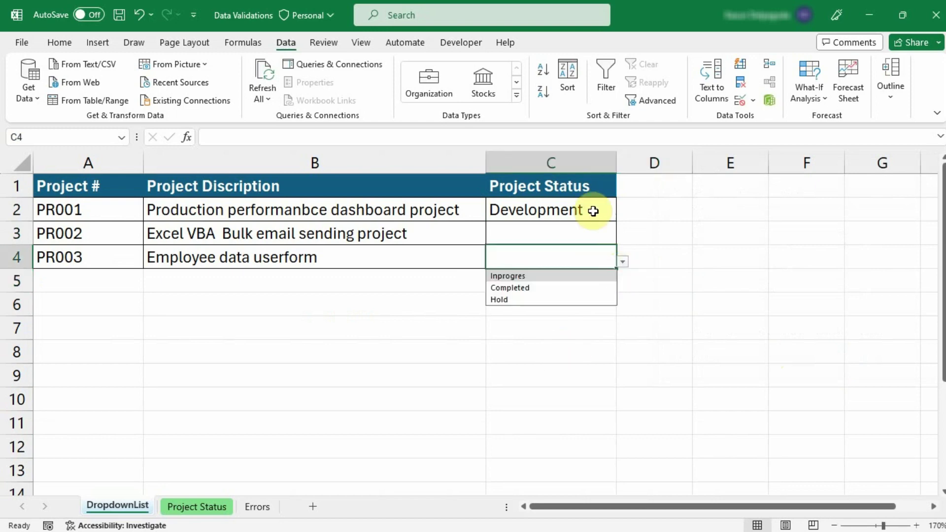
left_click(609, 212)
left_click(622, 215)
left_click(662, 301)
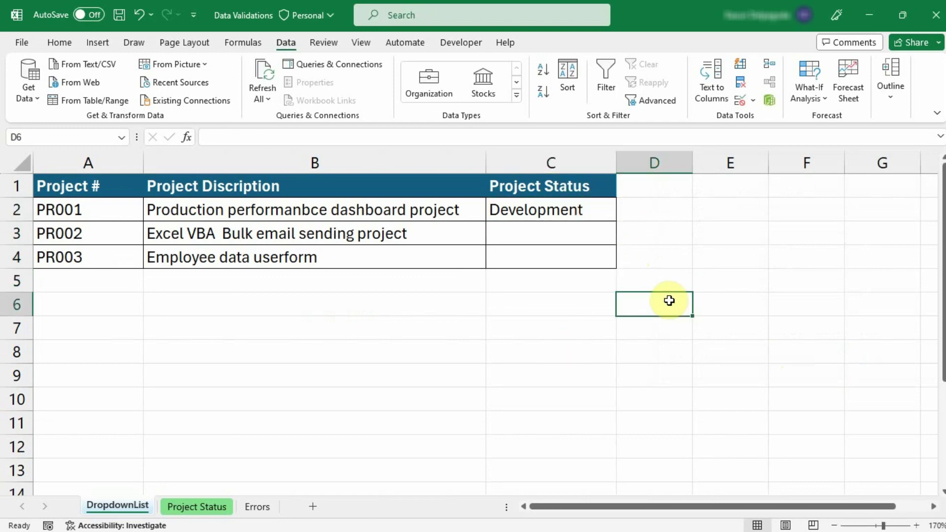
left_click(754, 101)
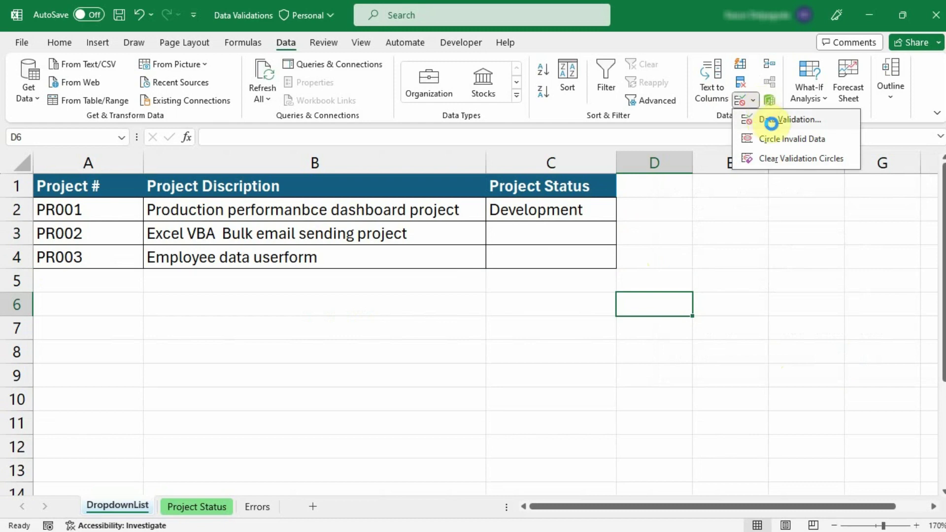
left_click(761, 119)
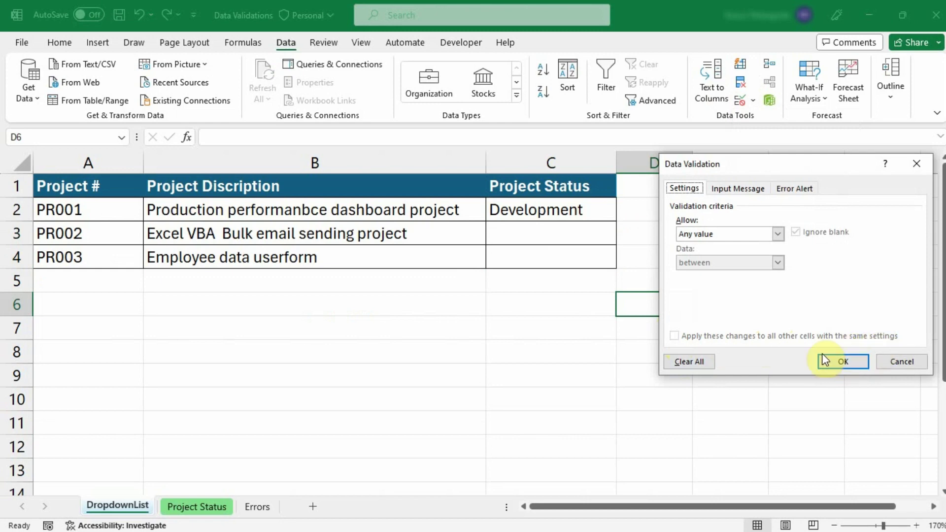
left_click(920, 164)
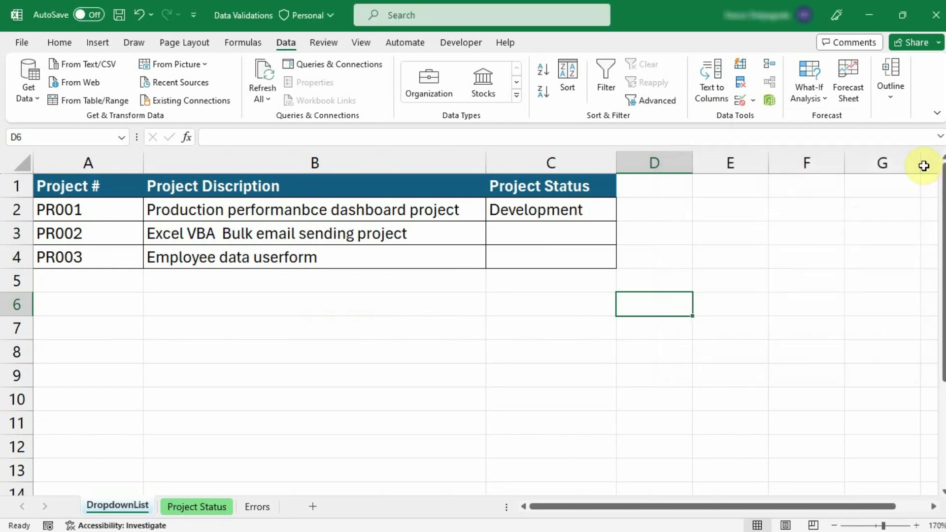
Add a C2 input message with title 'Info' and text 'Select the values from dropdown'.
left_click(557, 302)
left_click(573, 210)
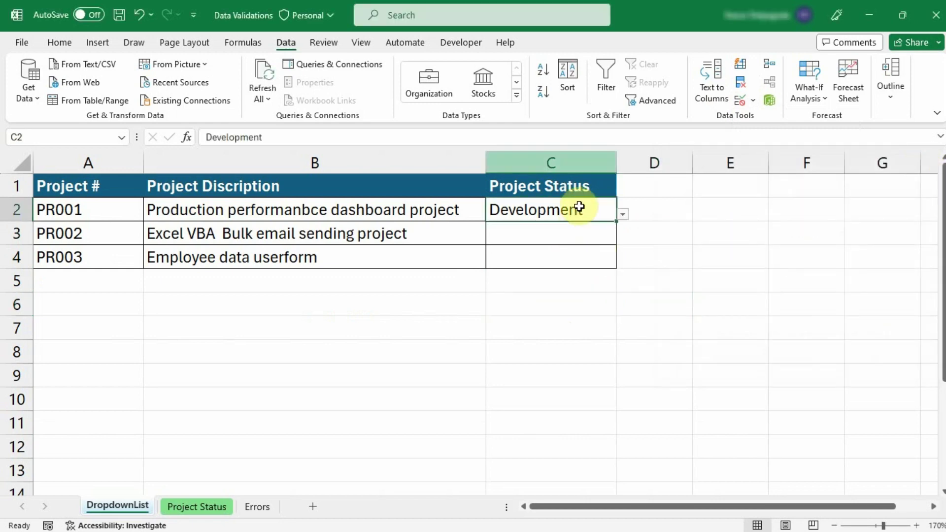
left_click(752, 101)
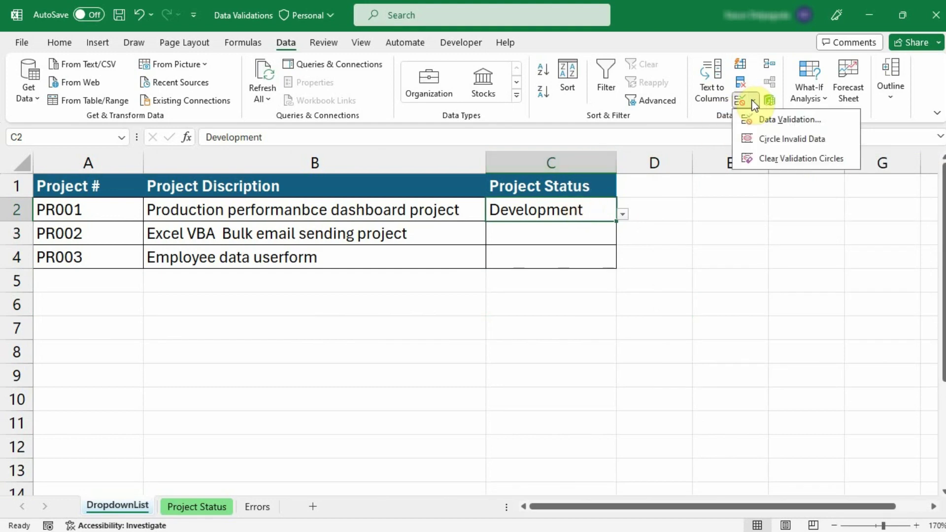
left_click(768, 120)
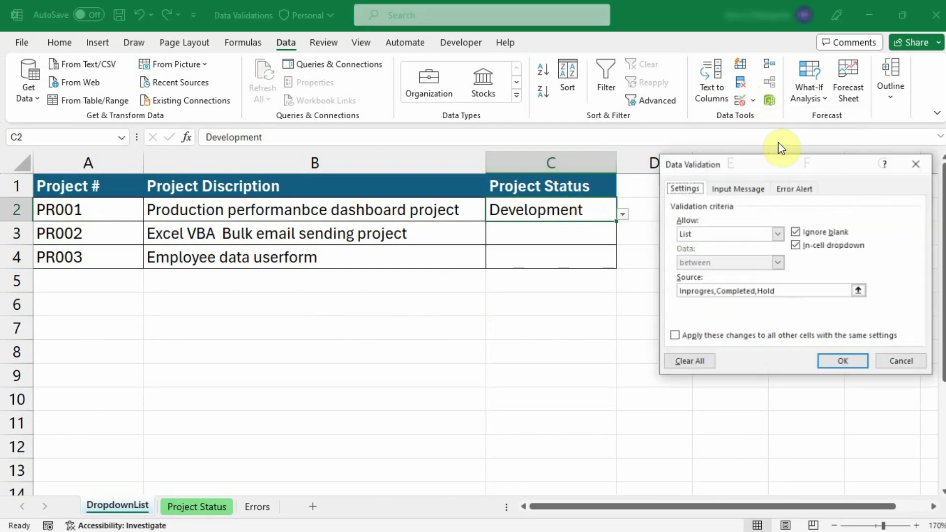
left_click(734, 192)
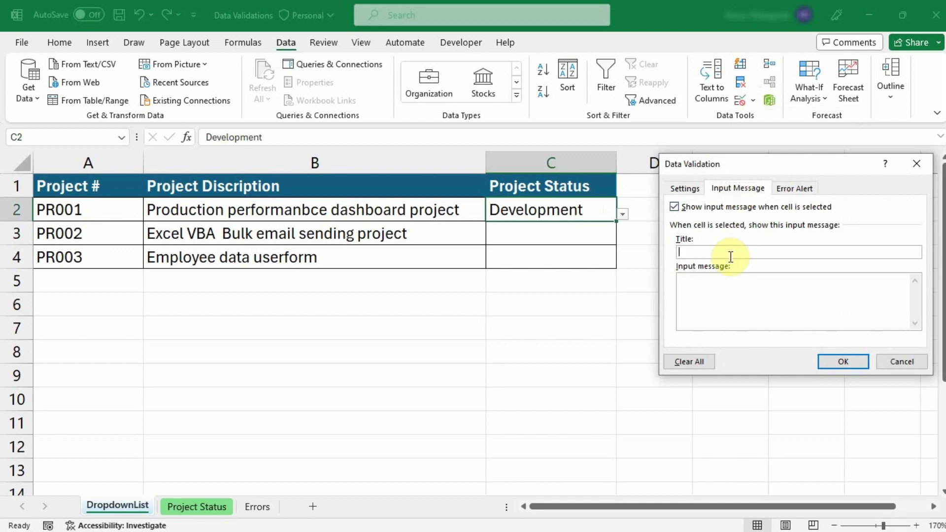
type("Info")
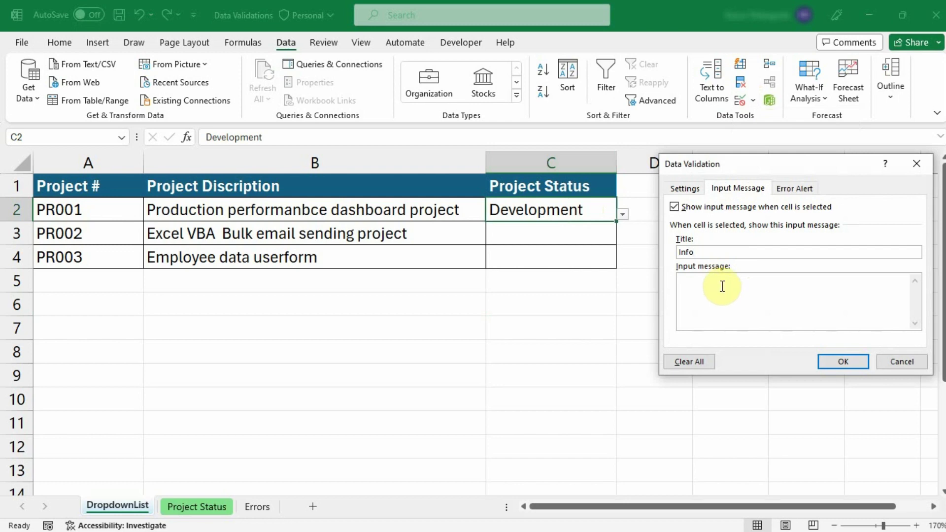
type("Select ")
type("the v")
type("alues from ")
type("dro")
type("pdown")
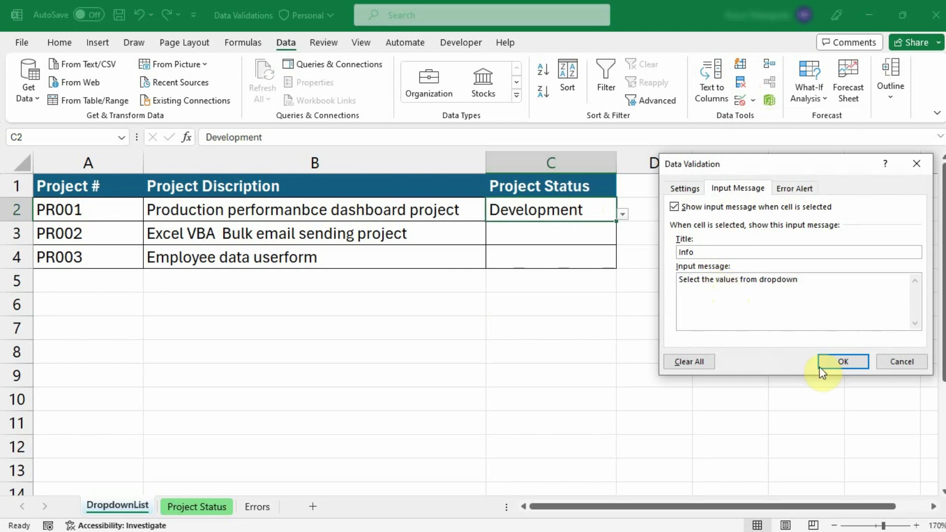
left_click(841, 360)
left_click(666, 311)
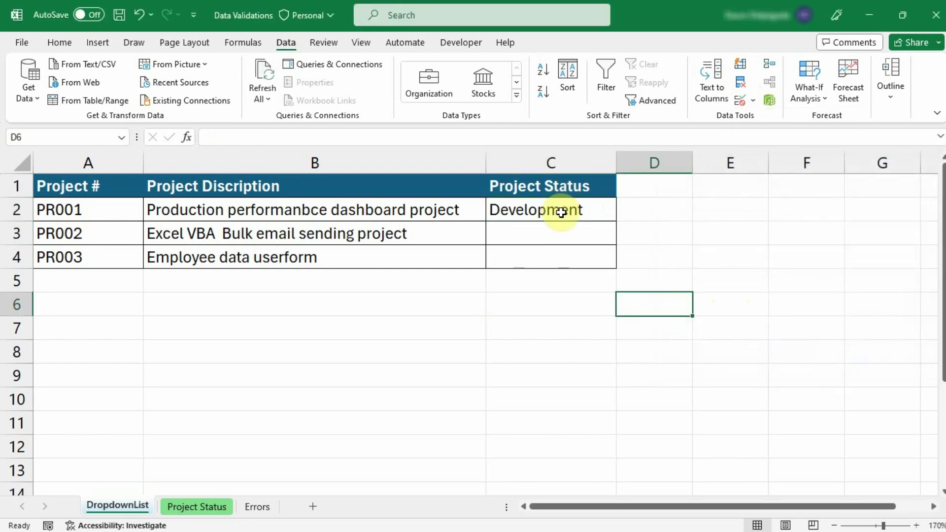
Verify C2 pops up the Info tip and lists Inprogres, Completed and Hold.
left_click(562, 232)
left_click(591, 213)
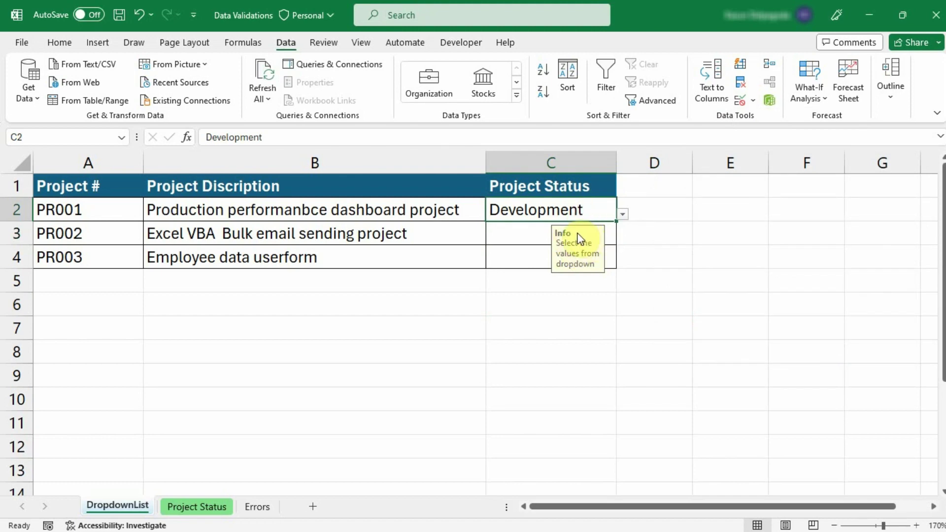
left_click(623, 216)
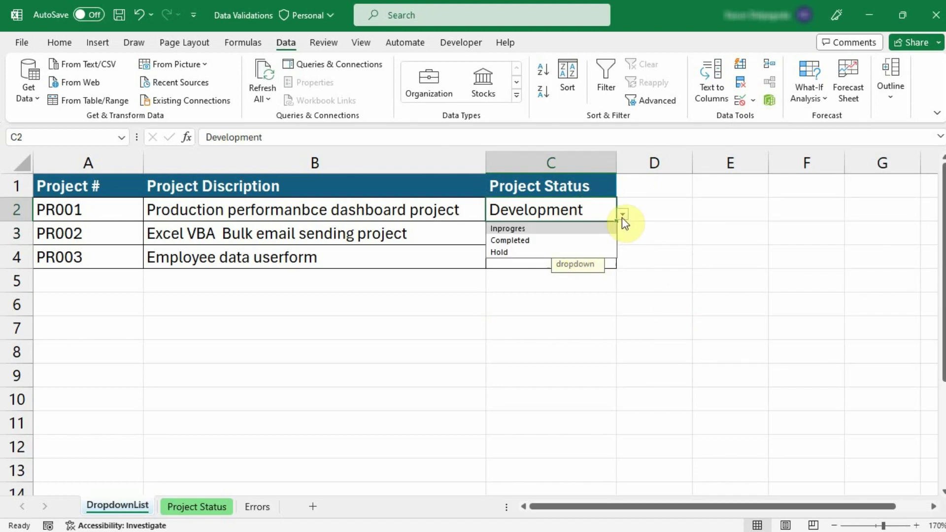
left_click(576, 213)
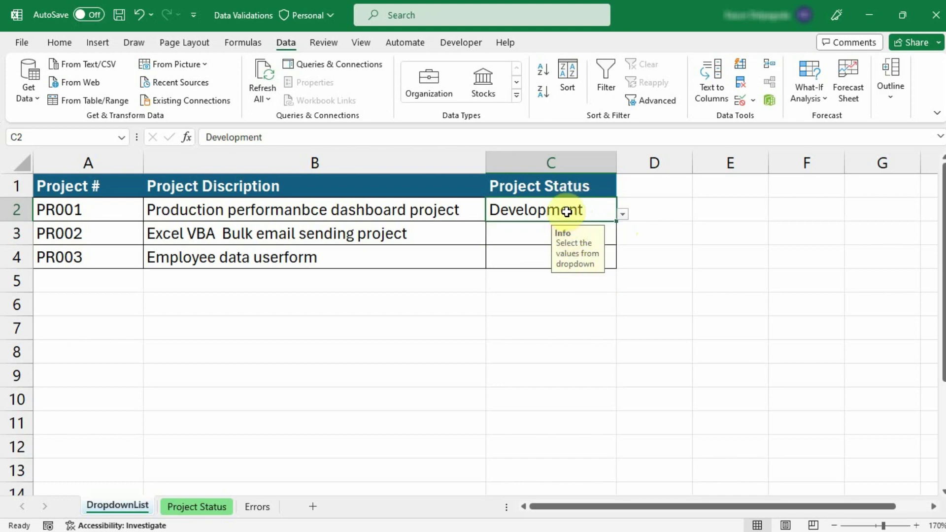
left_click(753, 102)
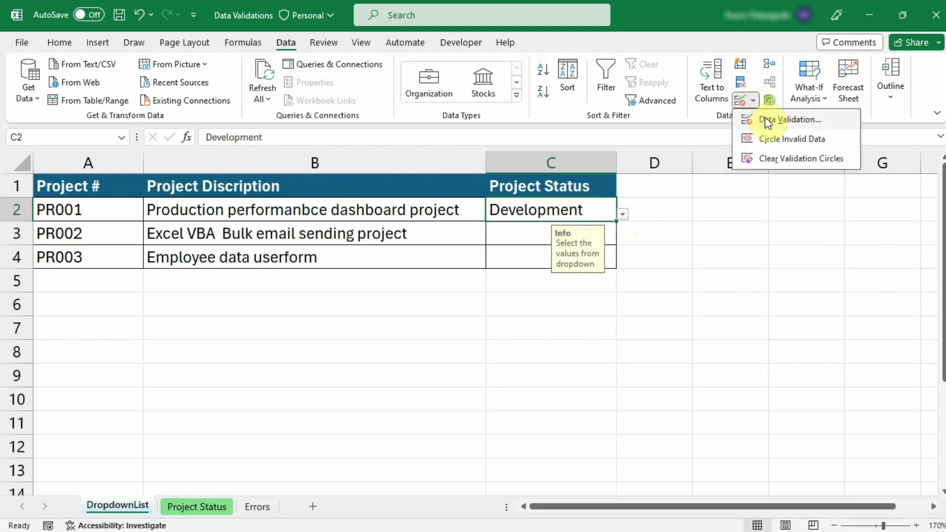
Give C2 a Stop error alert titled 'Error' reading 'Only selected values are allowed'.
left_click(765, 118)
left_click(779, 190)
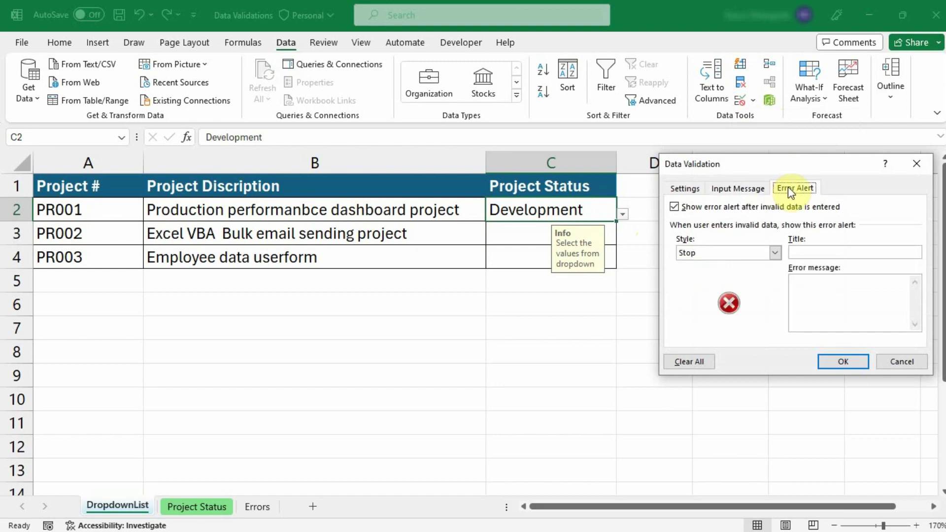
left_click(800, 253)
type("Er")
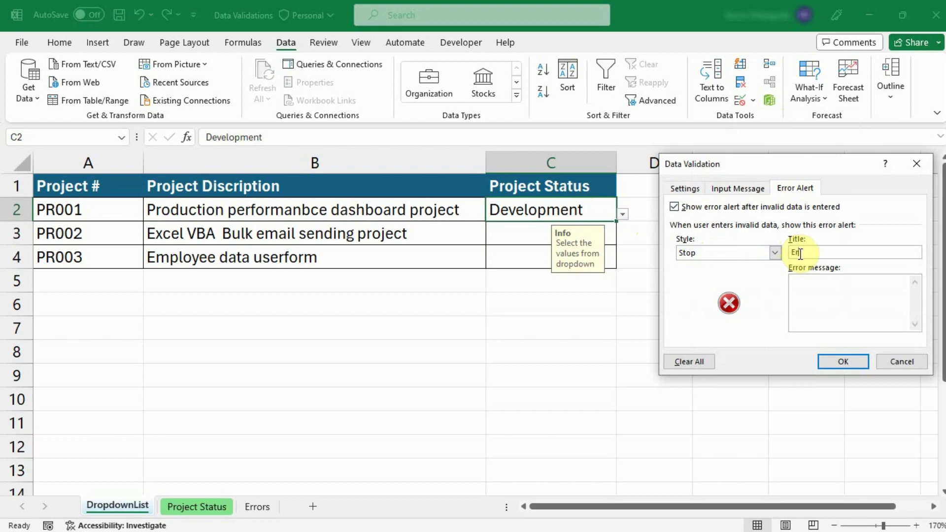
type("ro")
left_click(823, 283)
type("Sele")
key("BackSpace")
key("BackSpace")
key("BackSpace")
type("On")
type("ly")
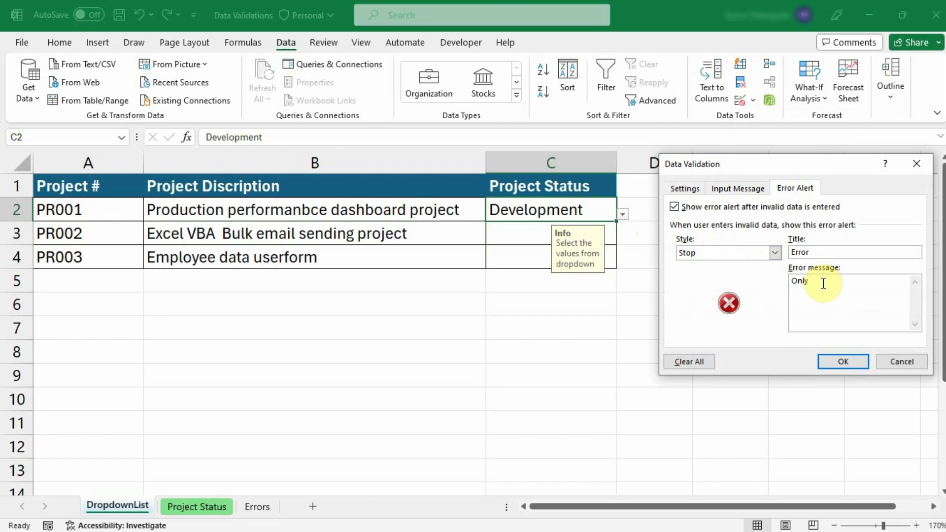
type(" sel")
type("ected va")
type("lues are ")
type("allowed")
Apply the error alert, then enter 'qw' in C2 and cancel the rejection, keeping Development.
left_click(841, 361)
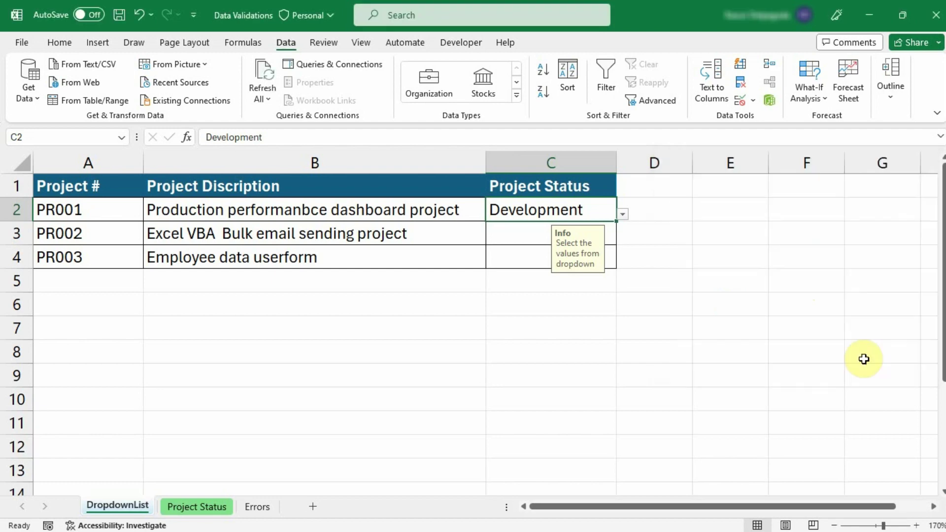
left_click(731, 330)
left_click(576, 209)
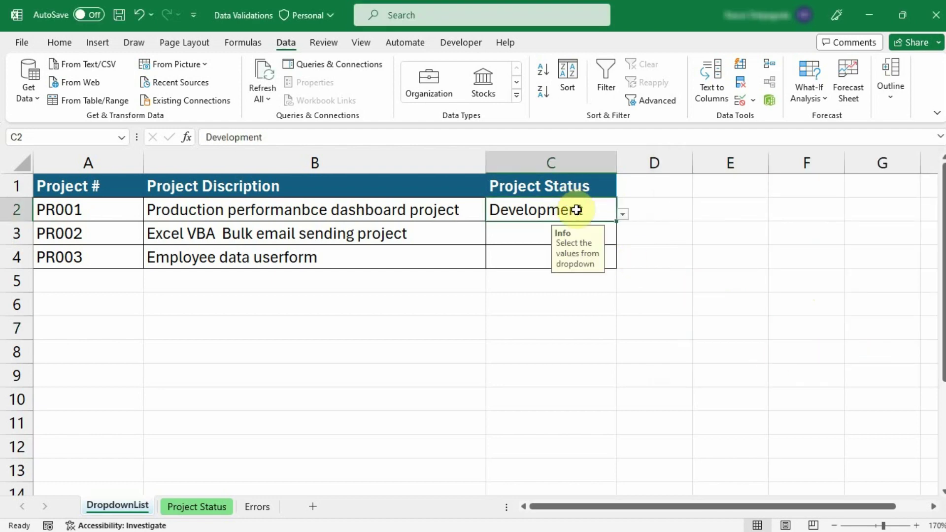
type("qw")
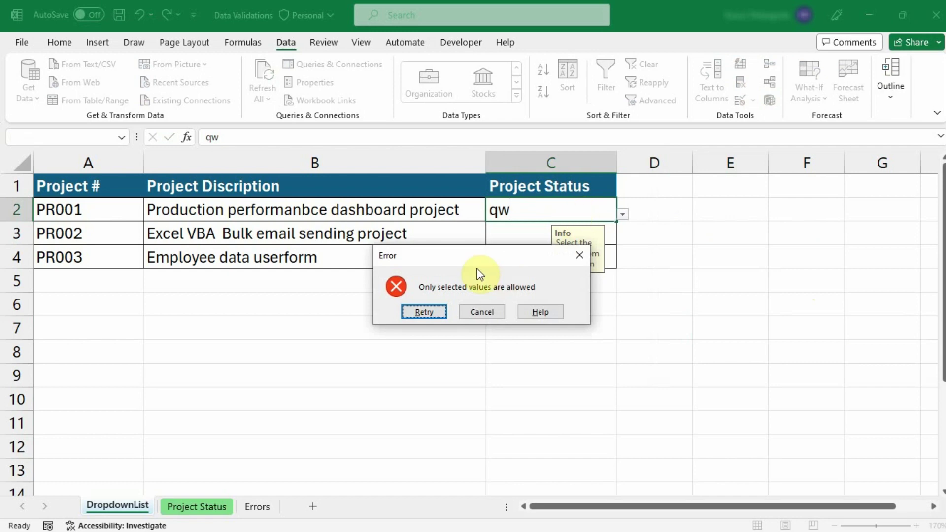
left_click_drag(481, 265, 759, 242)
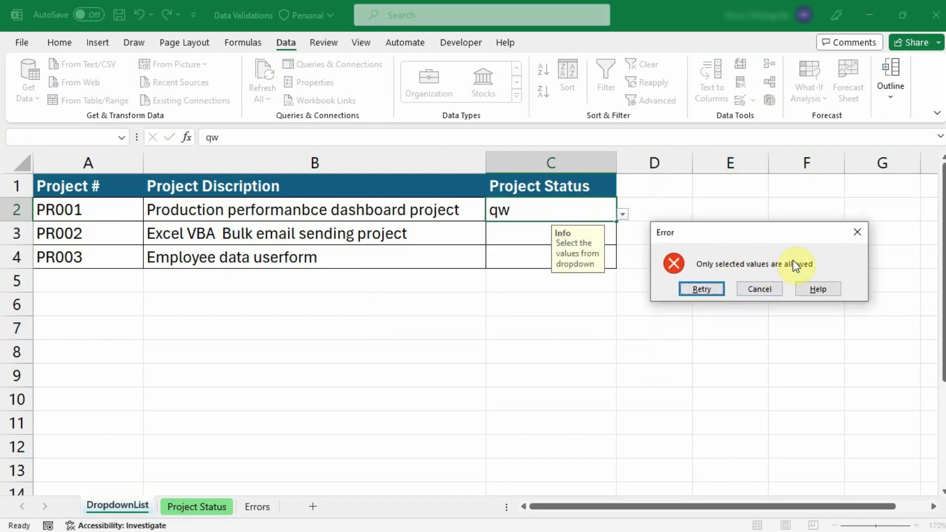
left_click(754, 289)
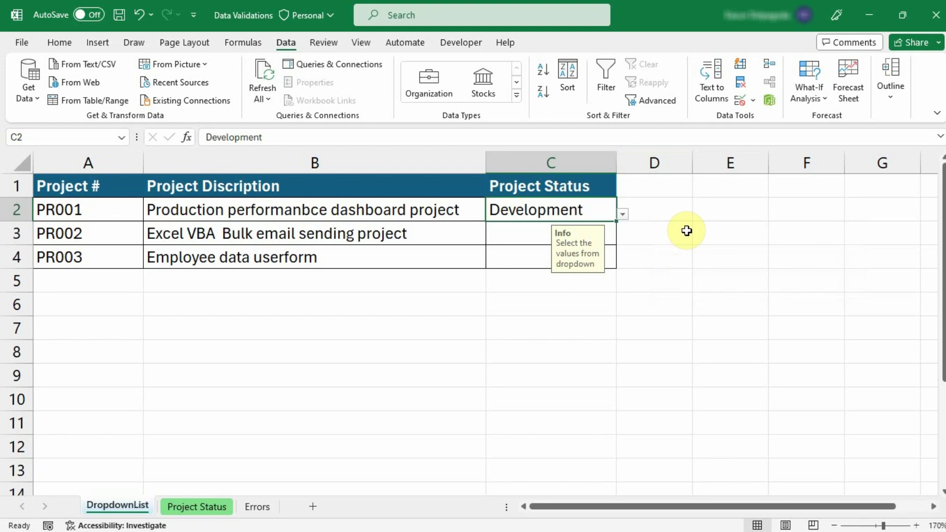
left_click(753, 101)
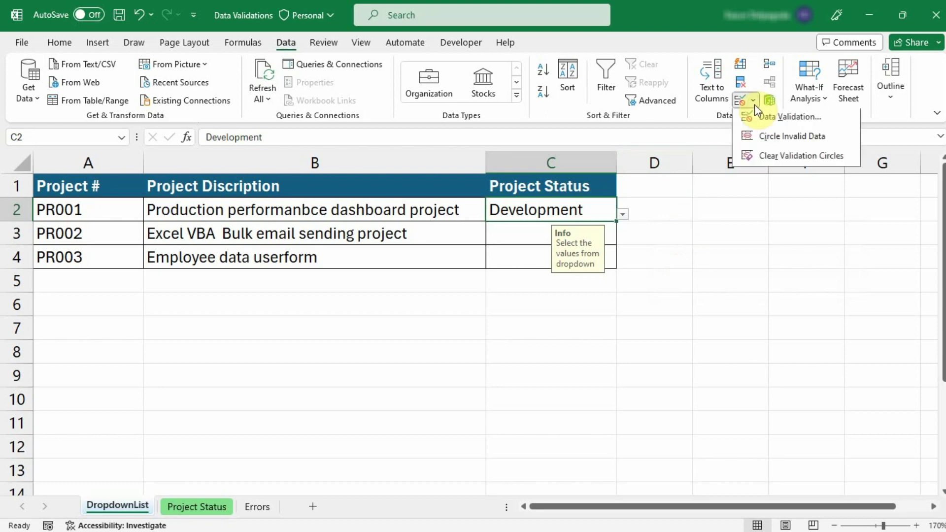
left_click(778, 121)
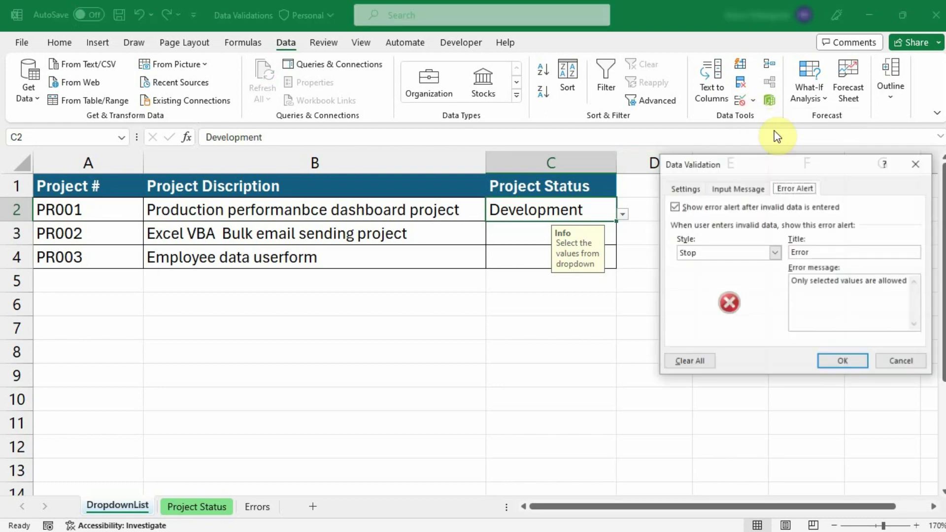
left_click(684, 188)
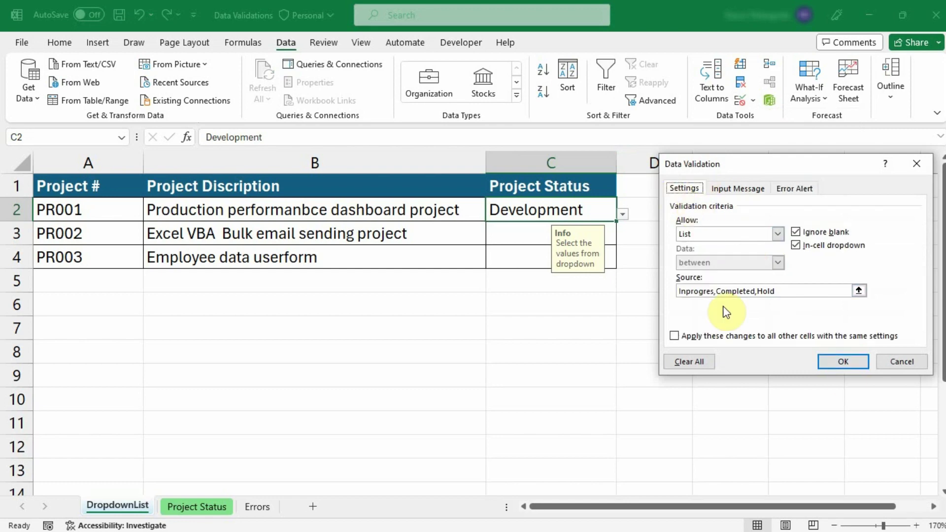
left_click(778, 236)
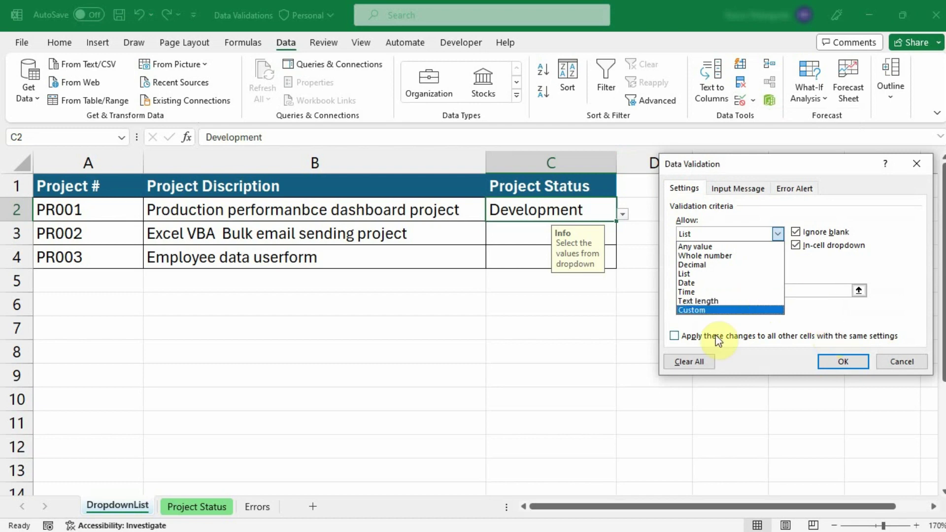
left_click(838, 168)
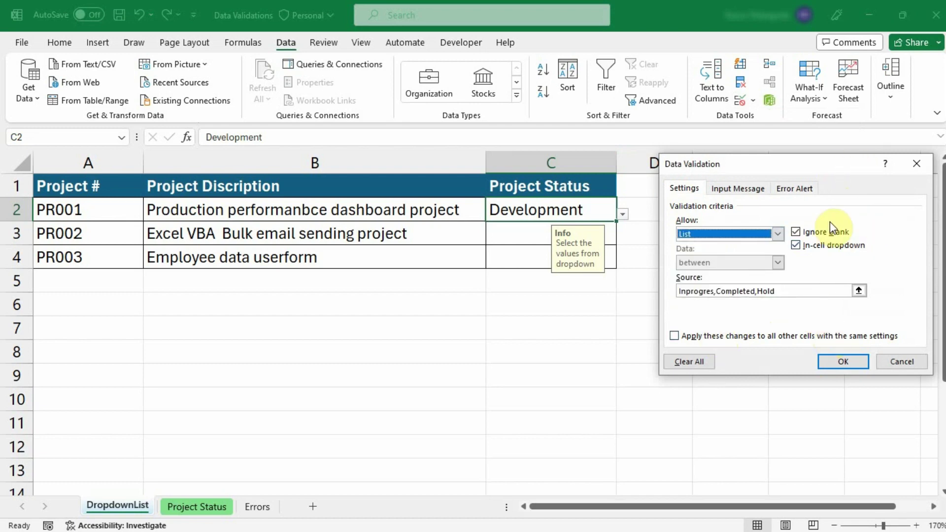
left_click(917, 165)
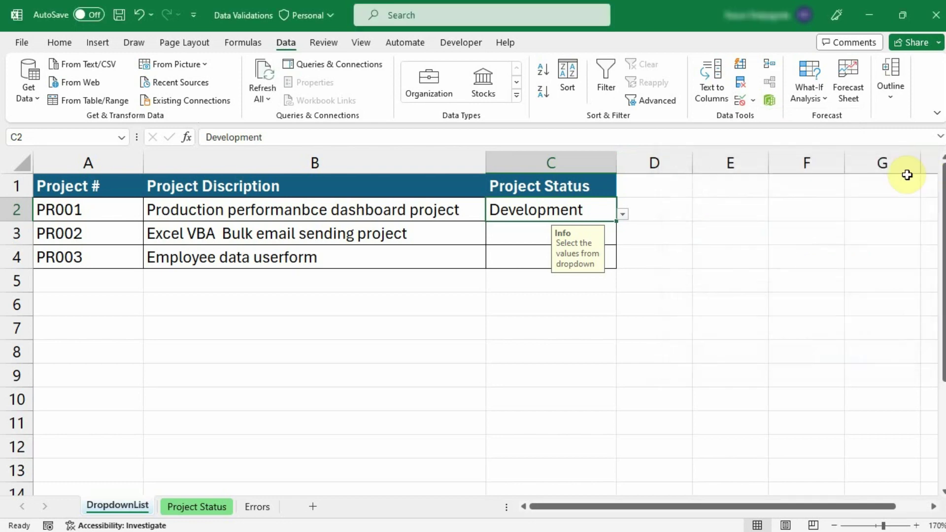